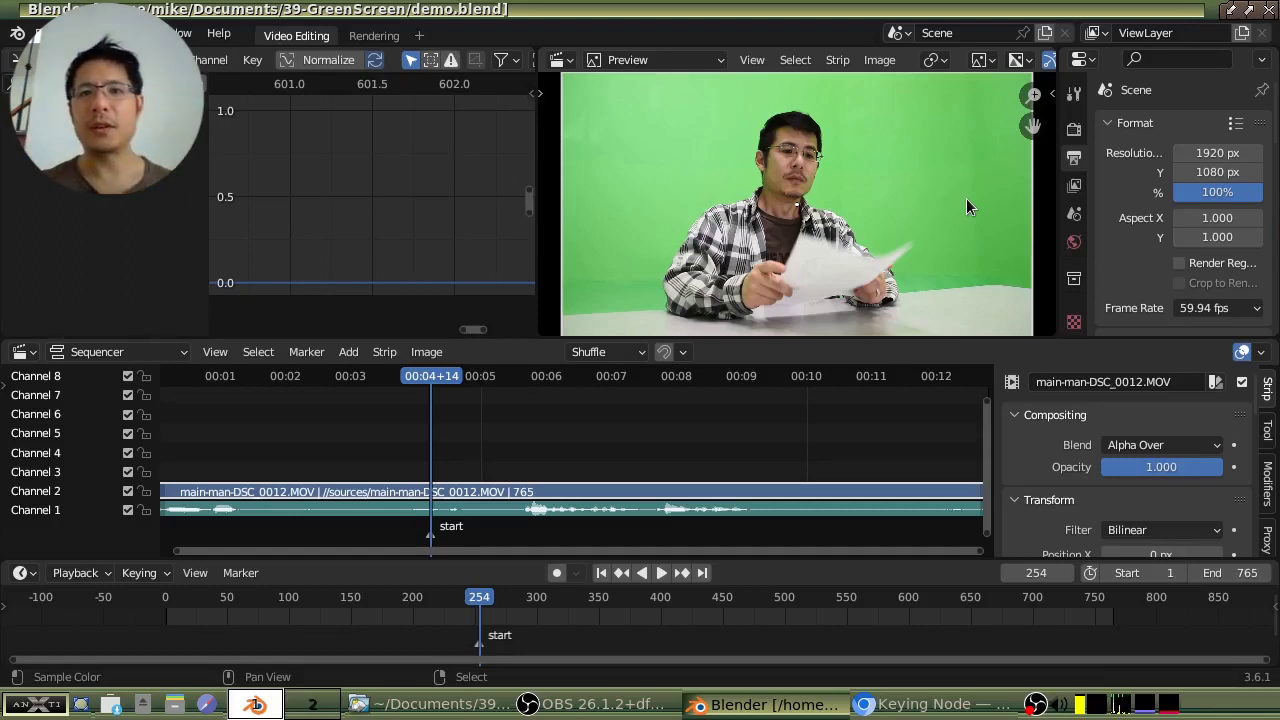
- Play and scrub through the green-screen clip in the sequencer and return the playhead to the "start" marker
key("Home")
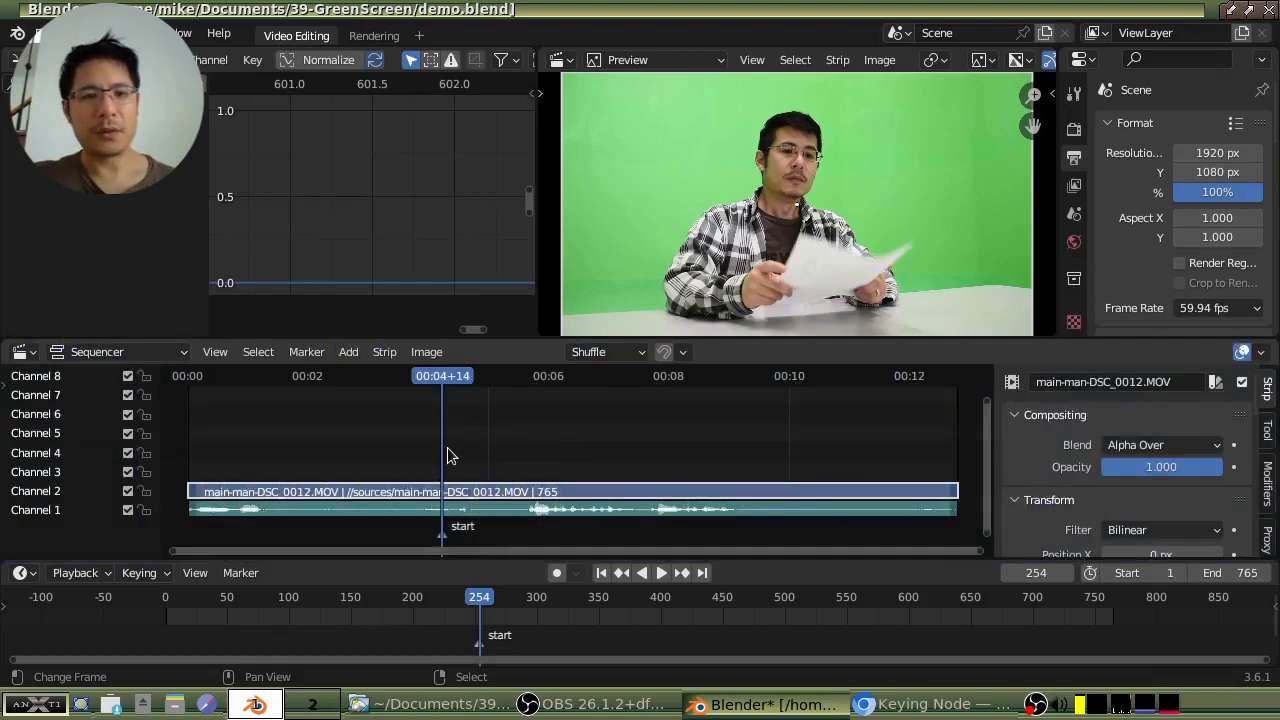
key("space")
left_click_drag(618, 451, 587, 470)
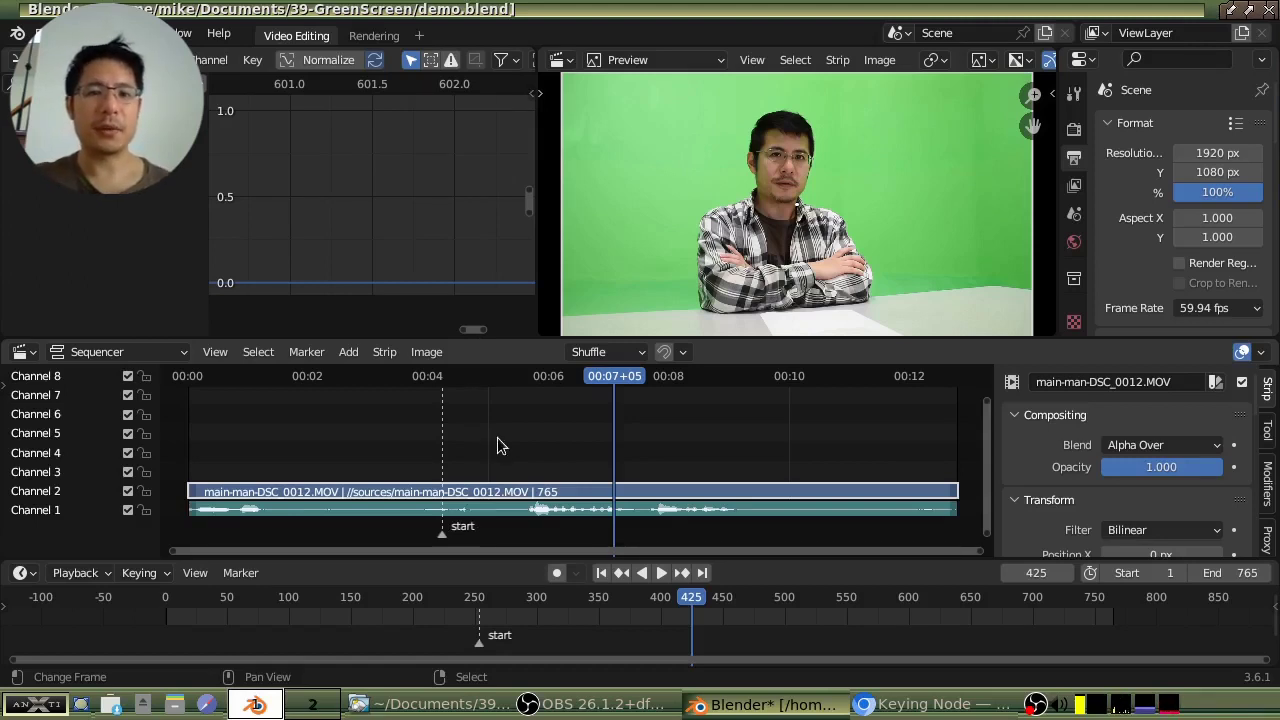
left_click_drag(451, 466, 651, 472)
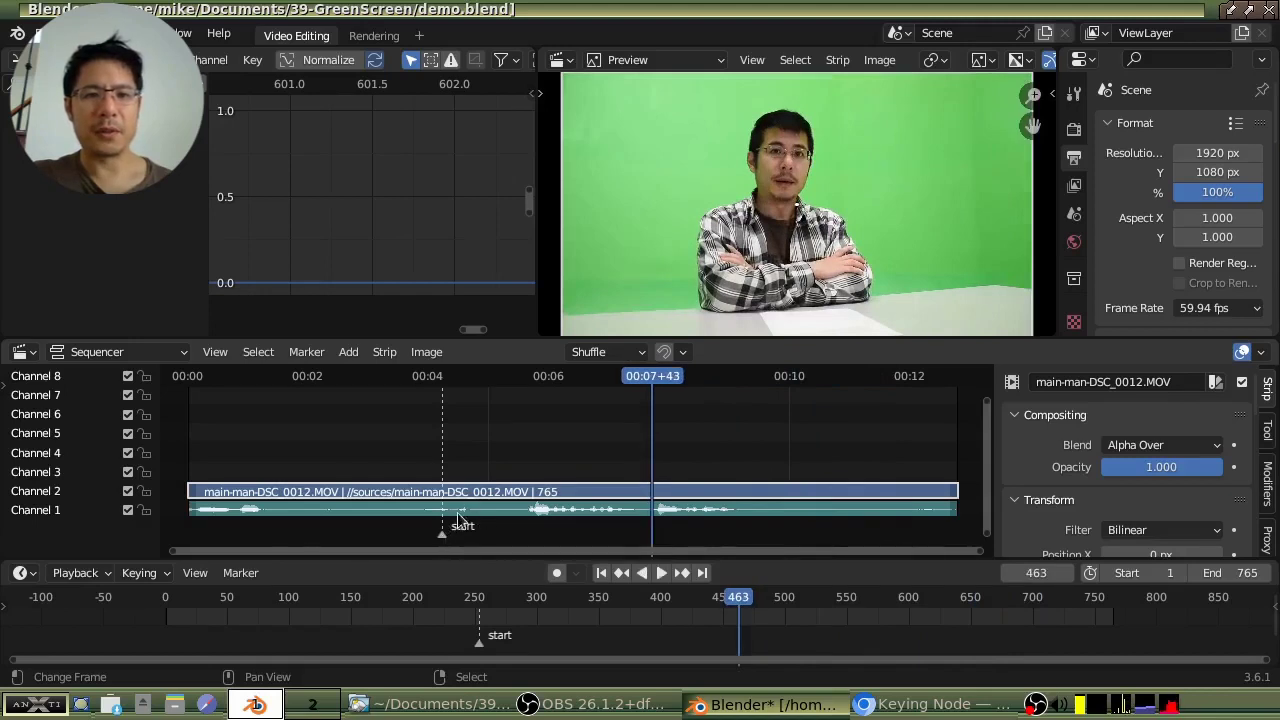
left_click(309, 351)
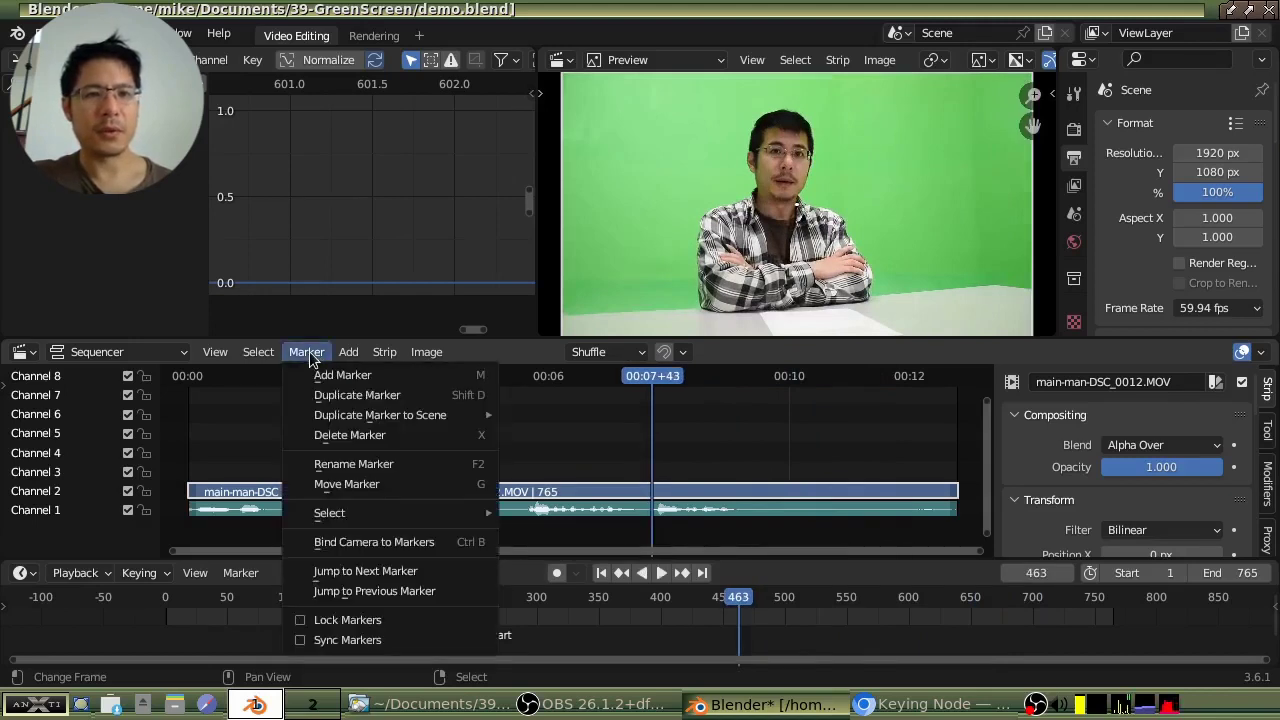
left_click(404, 590)
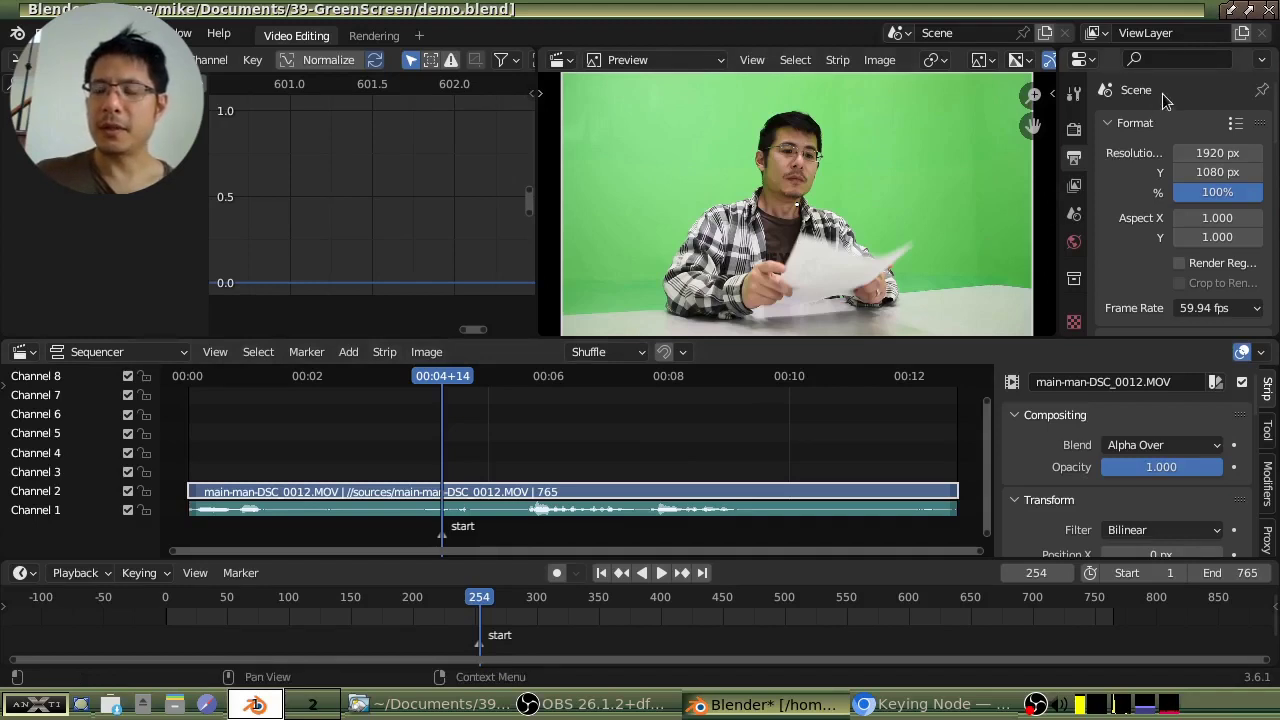
- Create a full copy of the current scene and delete the video and audio strips from the copy
left_click_drag(1058, 198, 1022, 200)
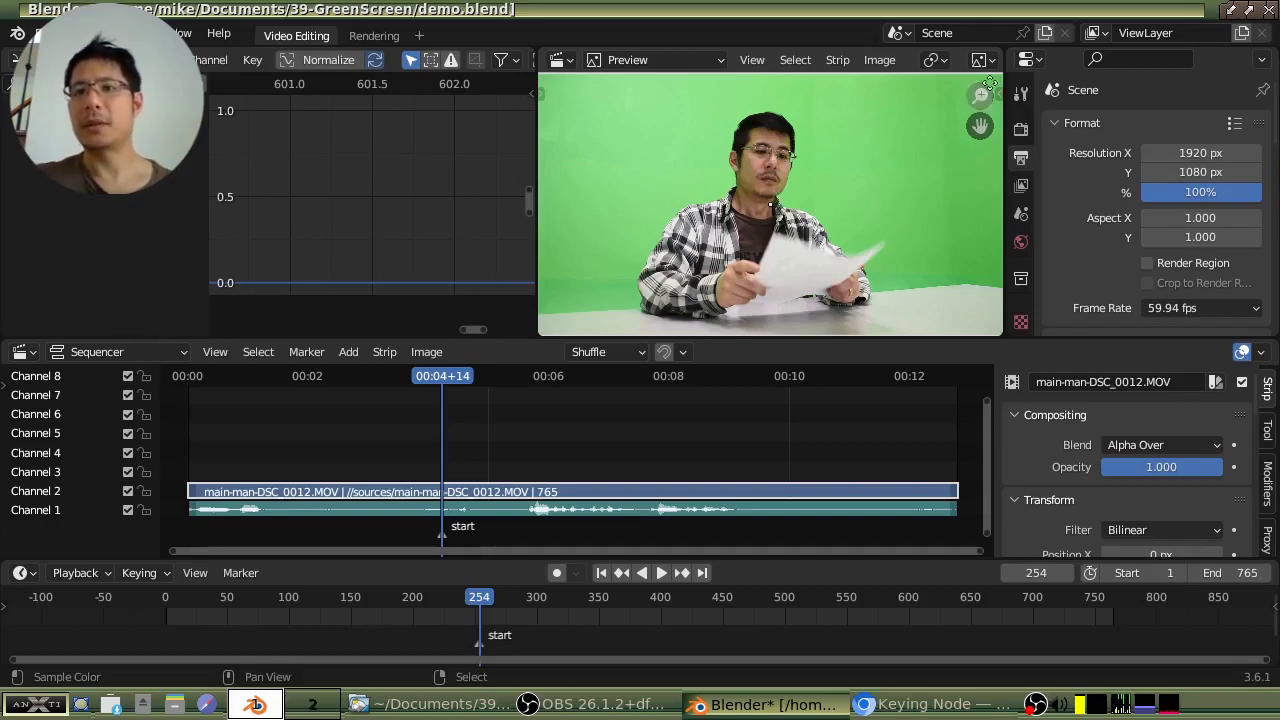
left_click(1044, 36)
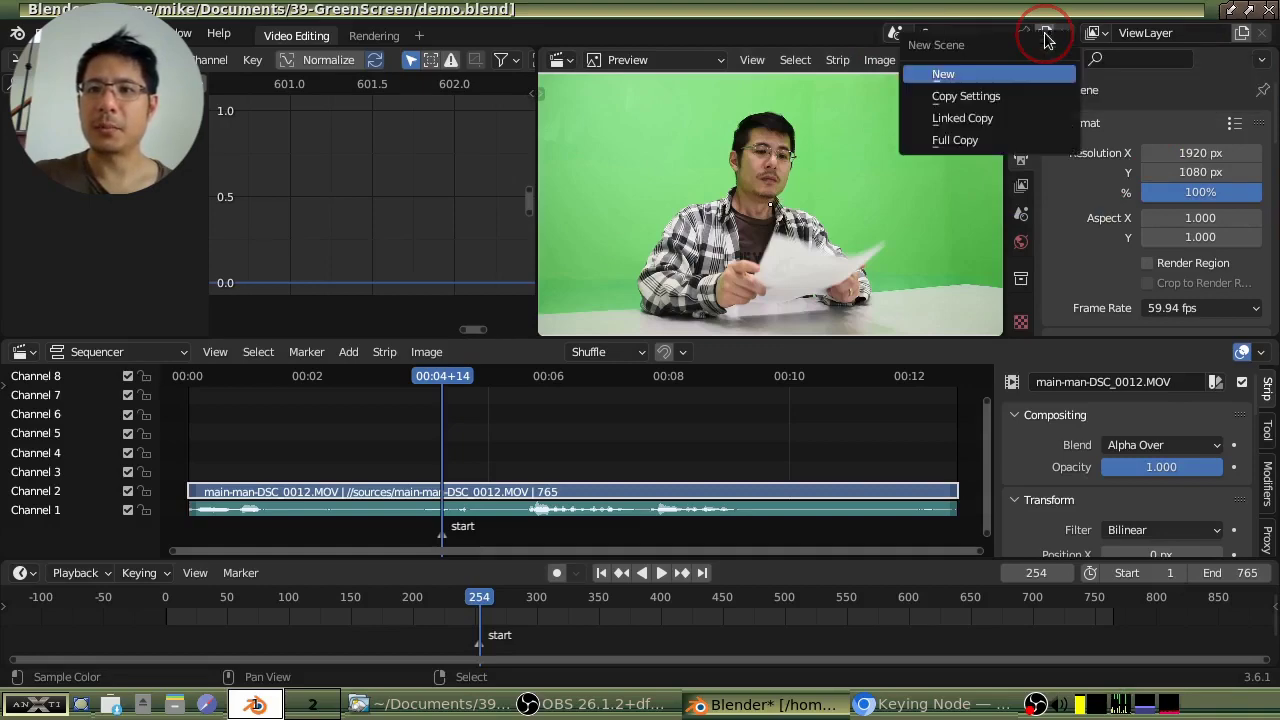
left_click(949, 144)
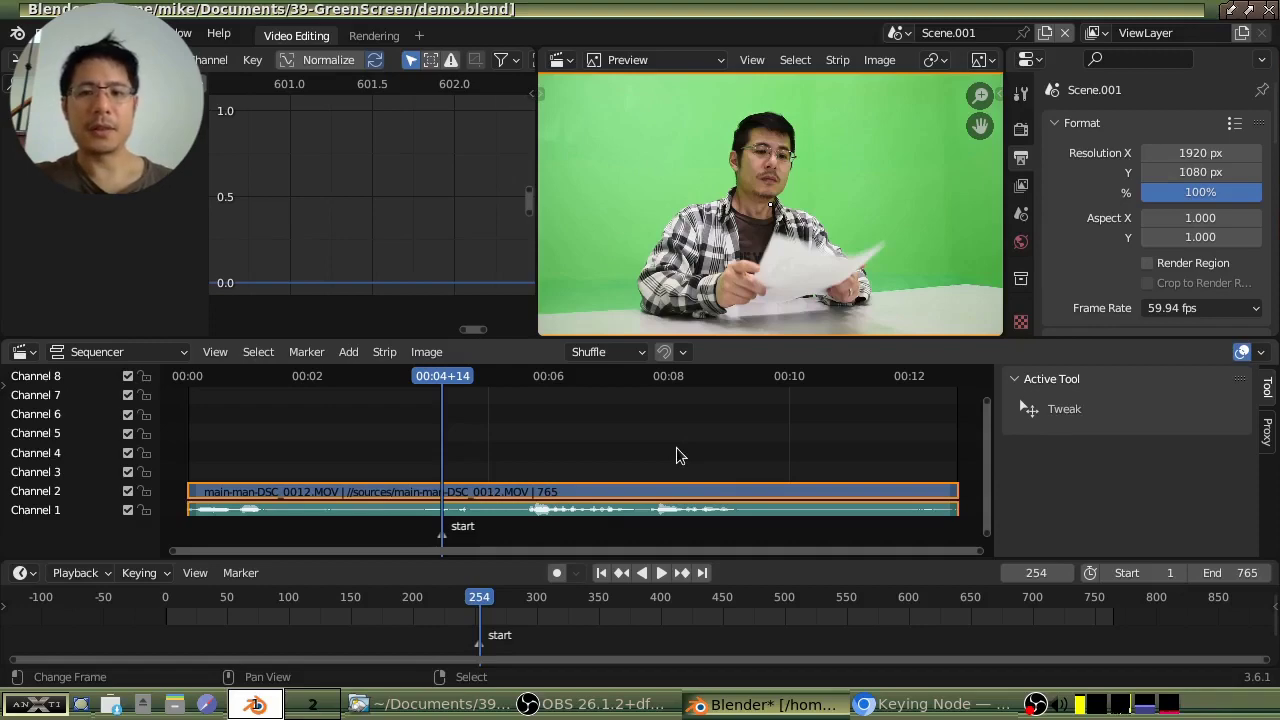
key("Delete")
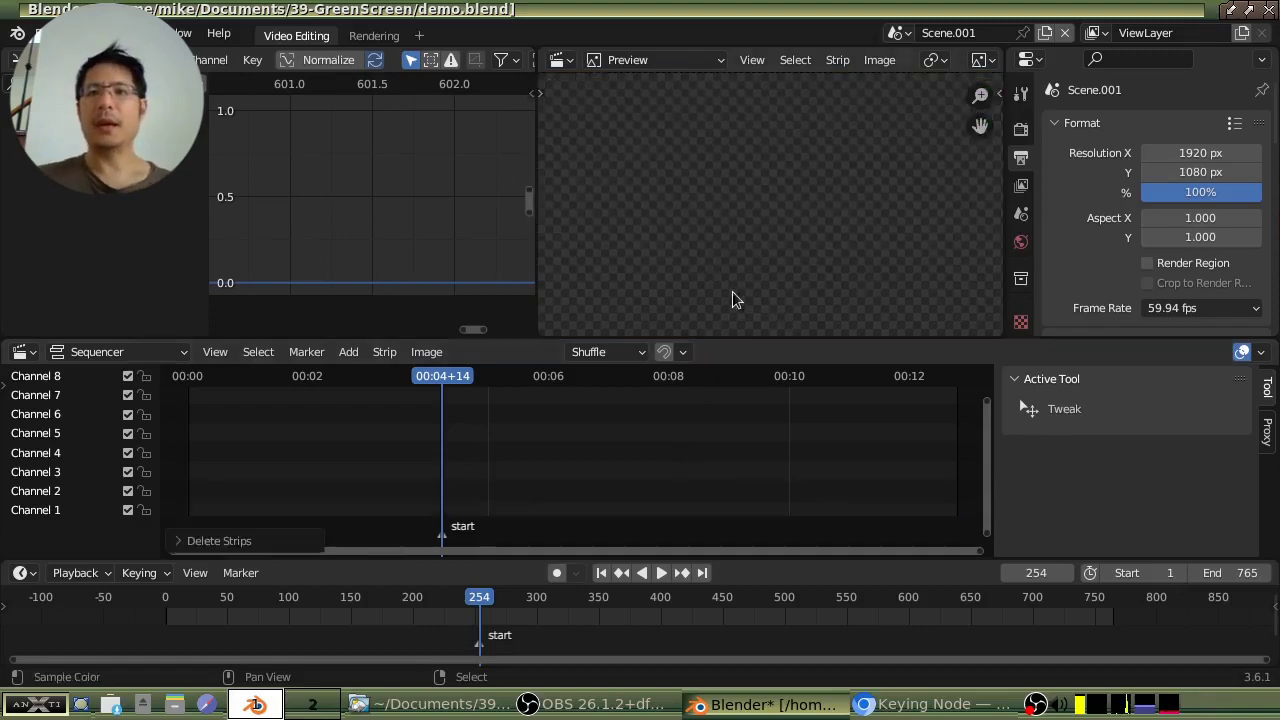
- Rename the new scene "for compositing"
left_click(975, 33)
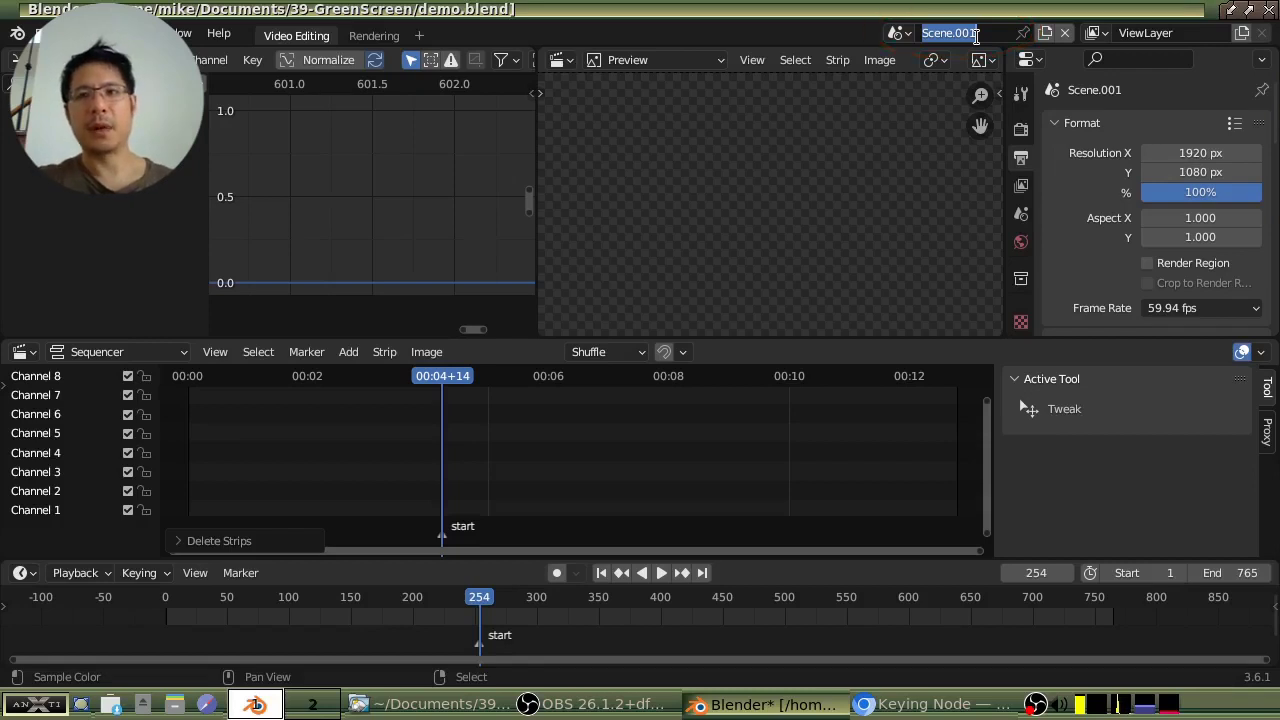
type("for composit")
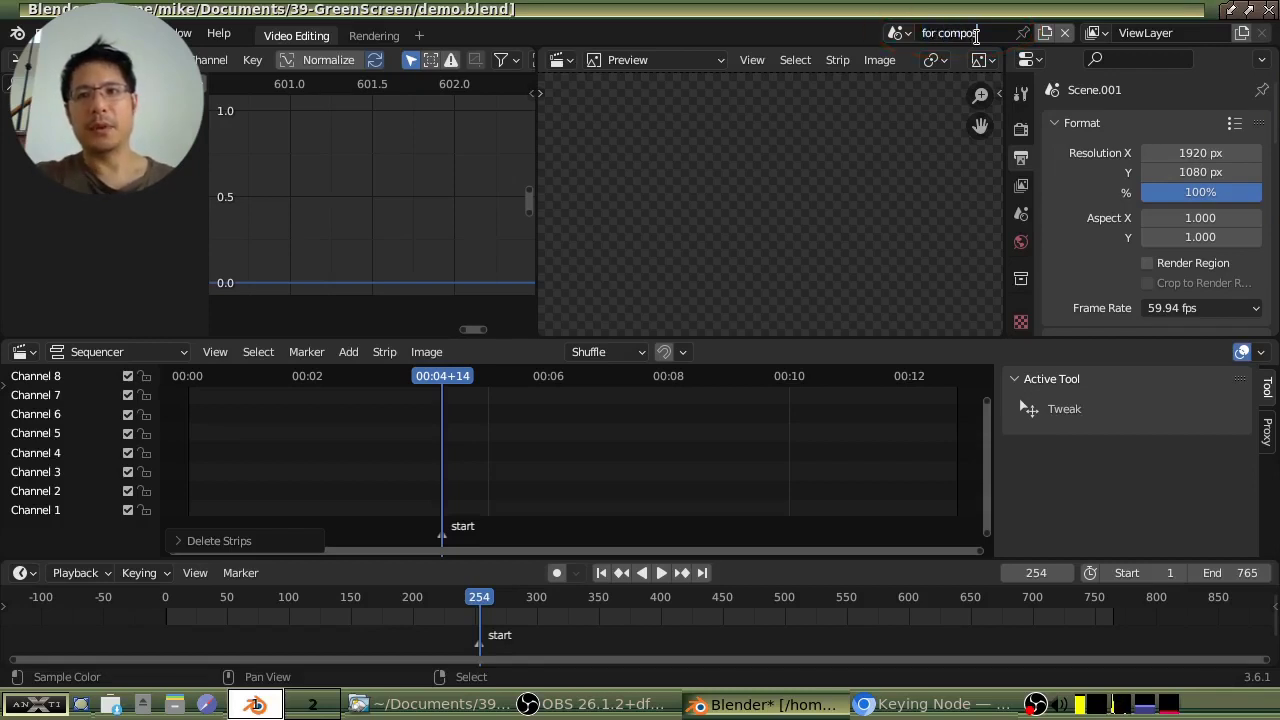
type("ing")
key("Return")
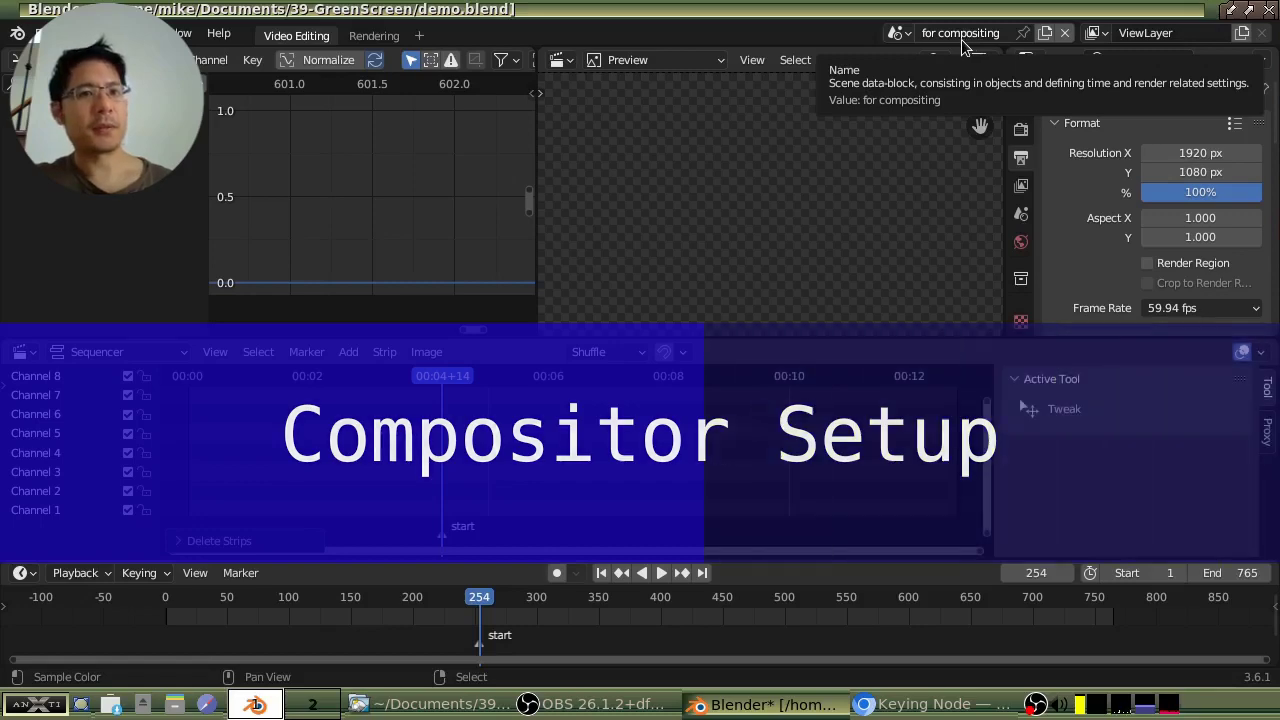
- Add the VFX Compositing workspace to the file
left_click(419, 42)
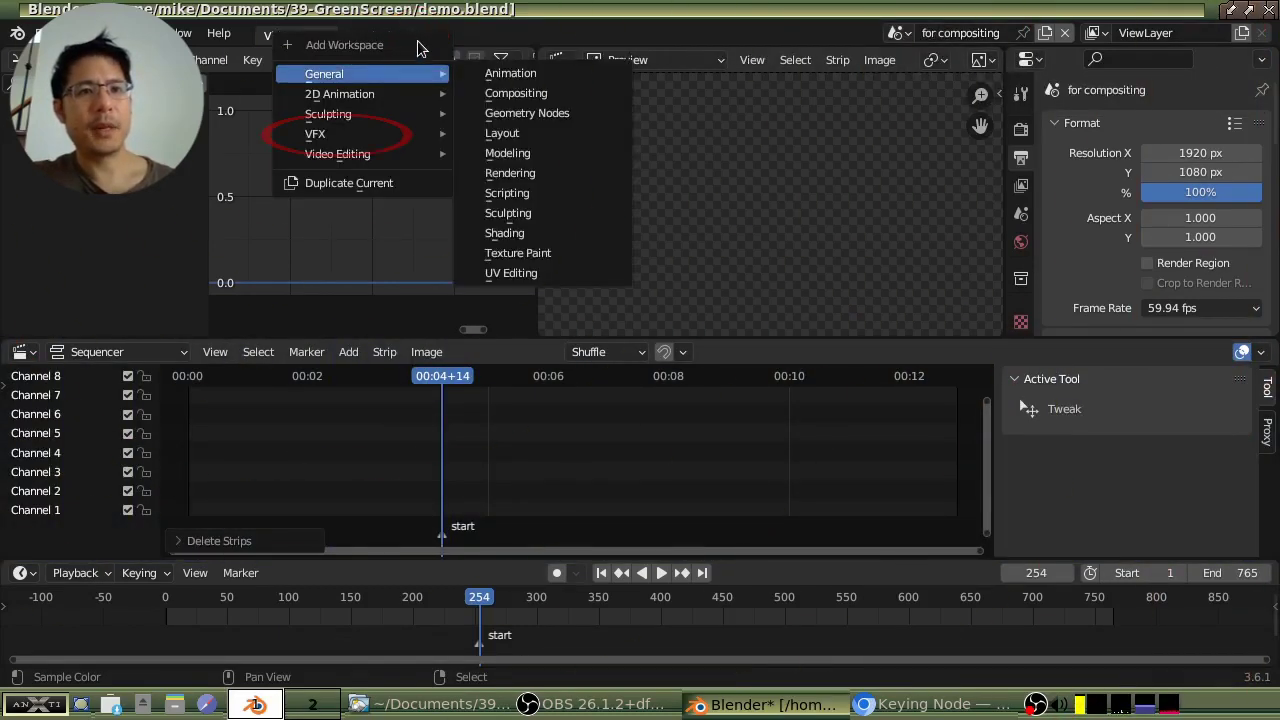
mouse_move(380, 142)
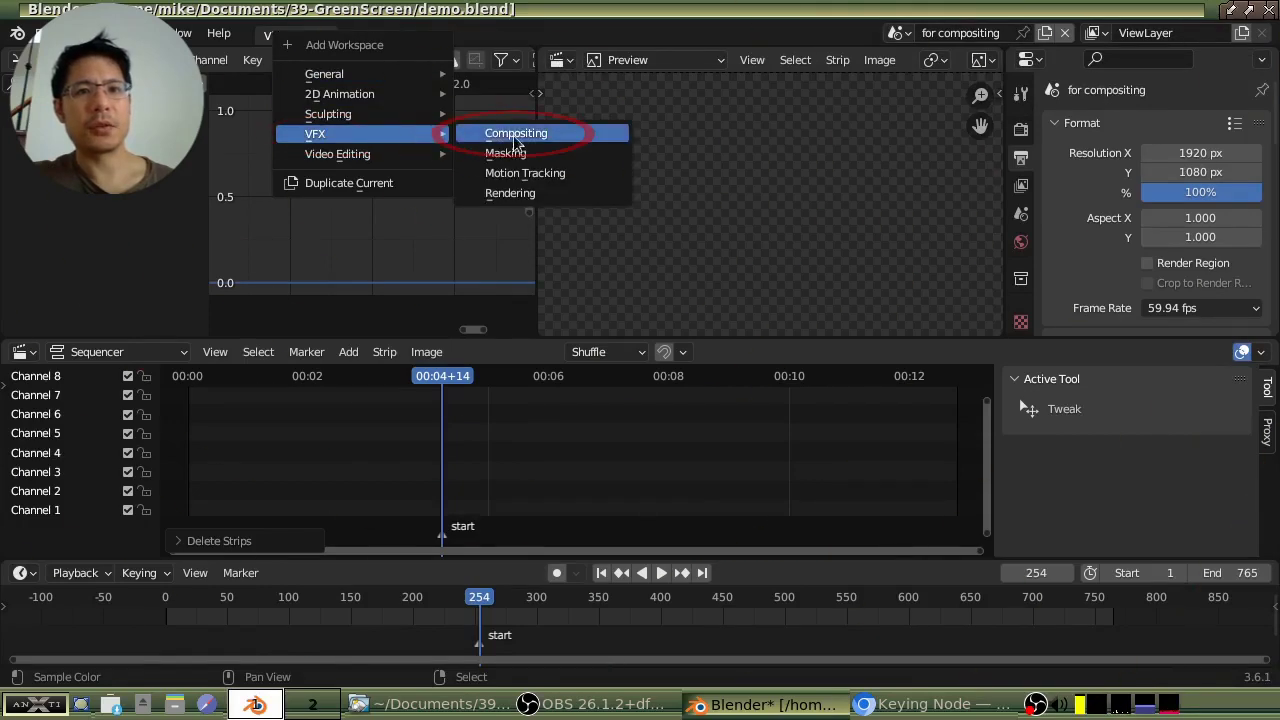
left_click(553, 141)
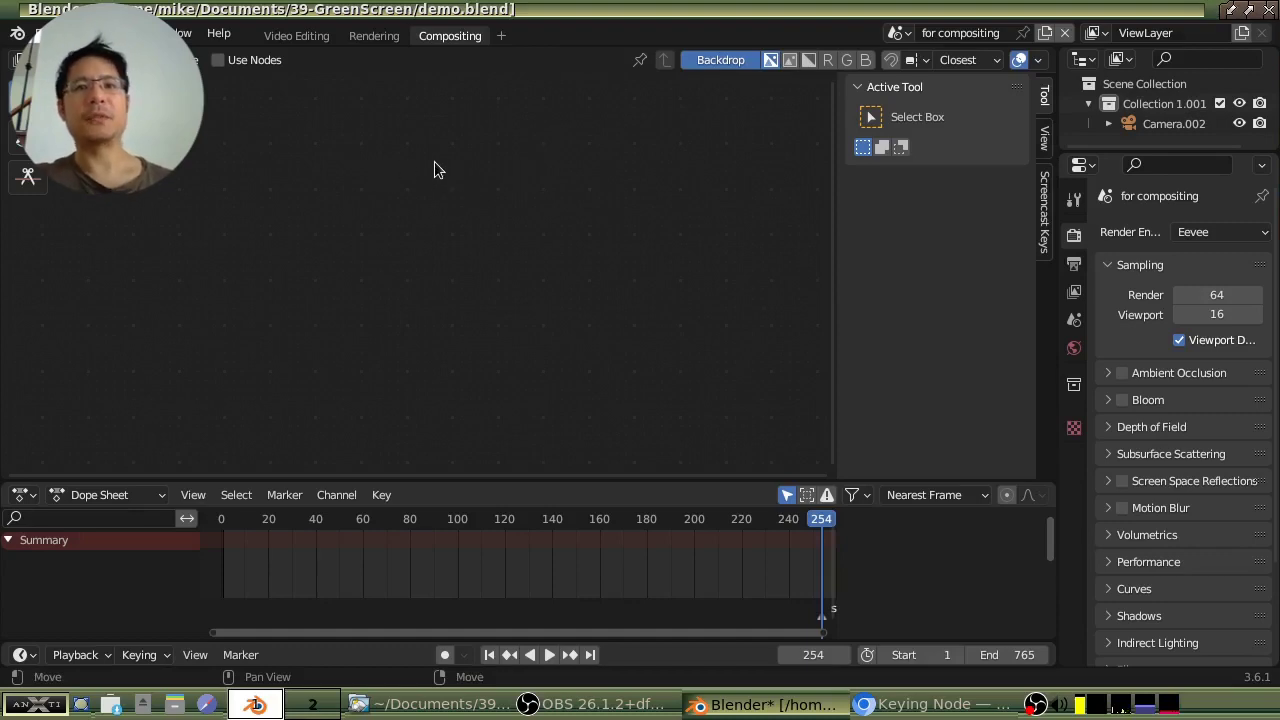
- Enable Use Nodes for the compositor and delete the default Render Layers node
left_click(219, 61)
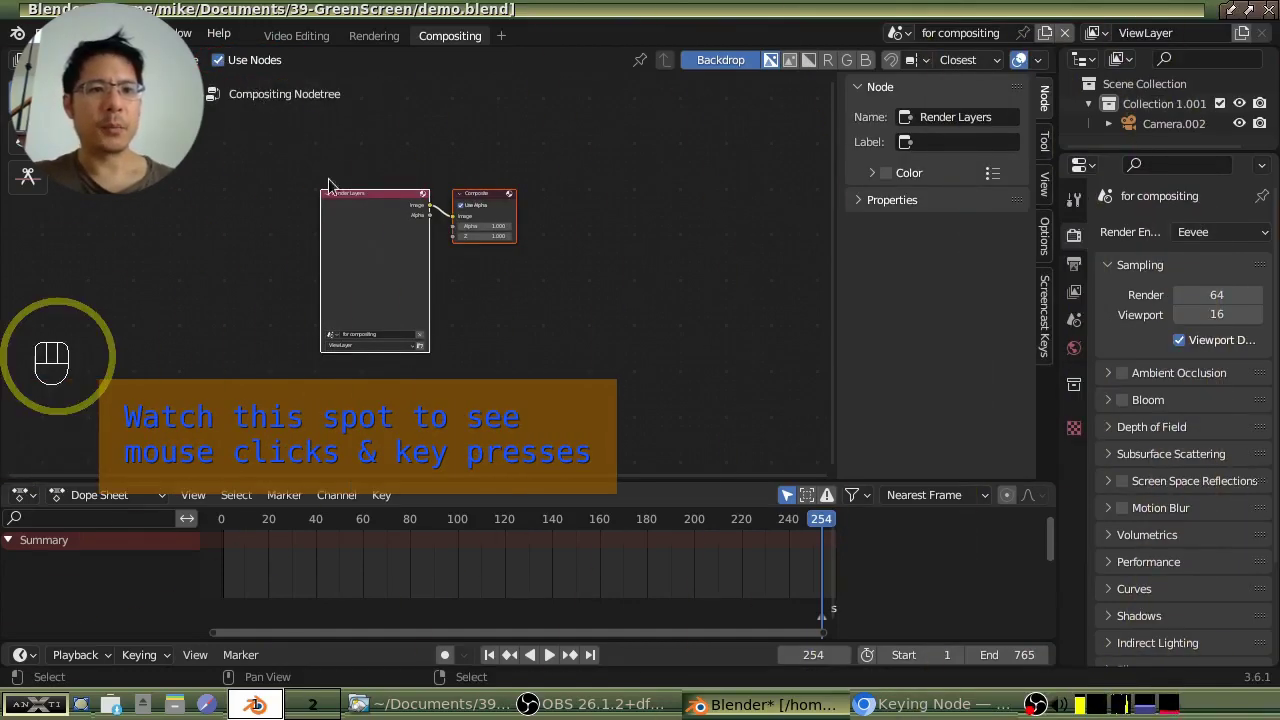
left_click(376, 263)
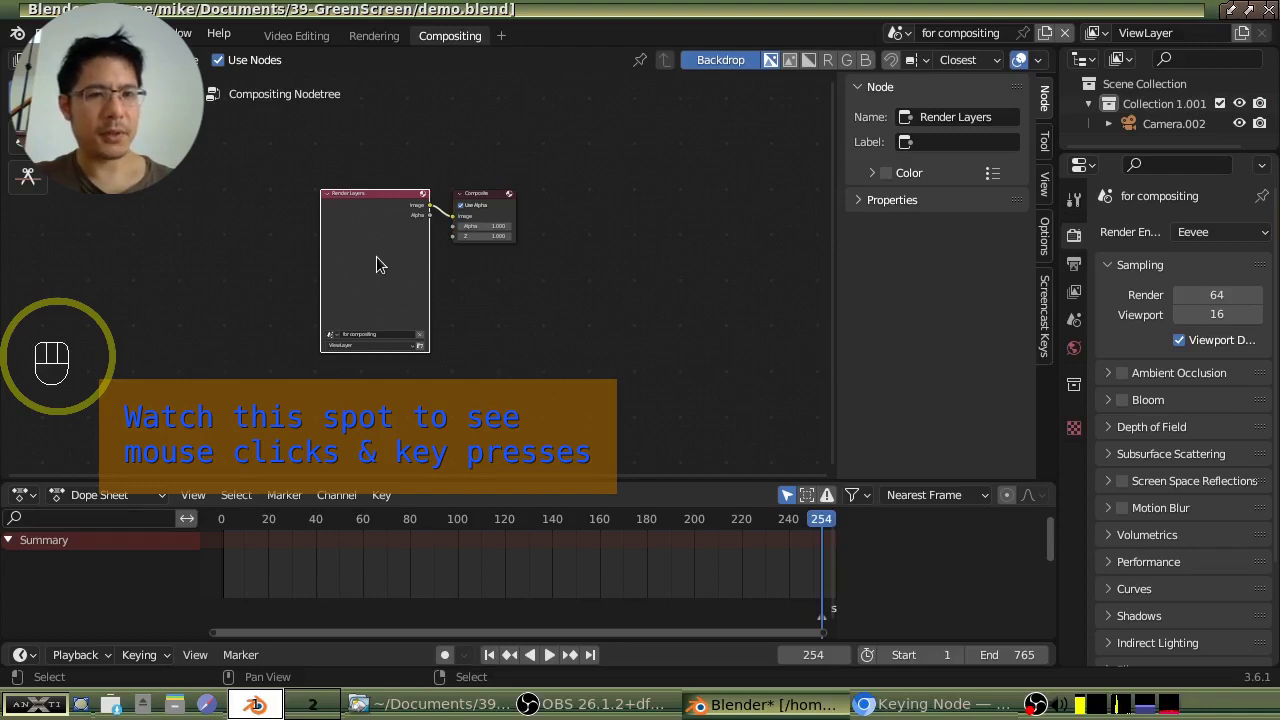
key("x")
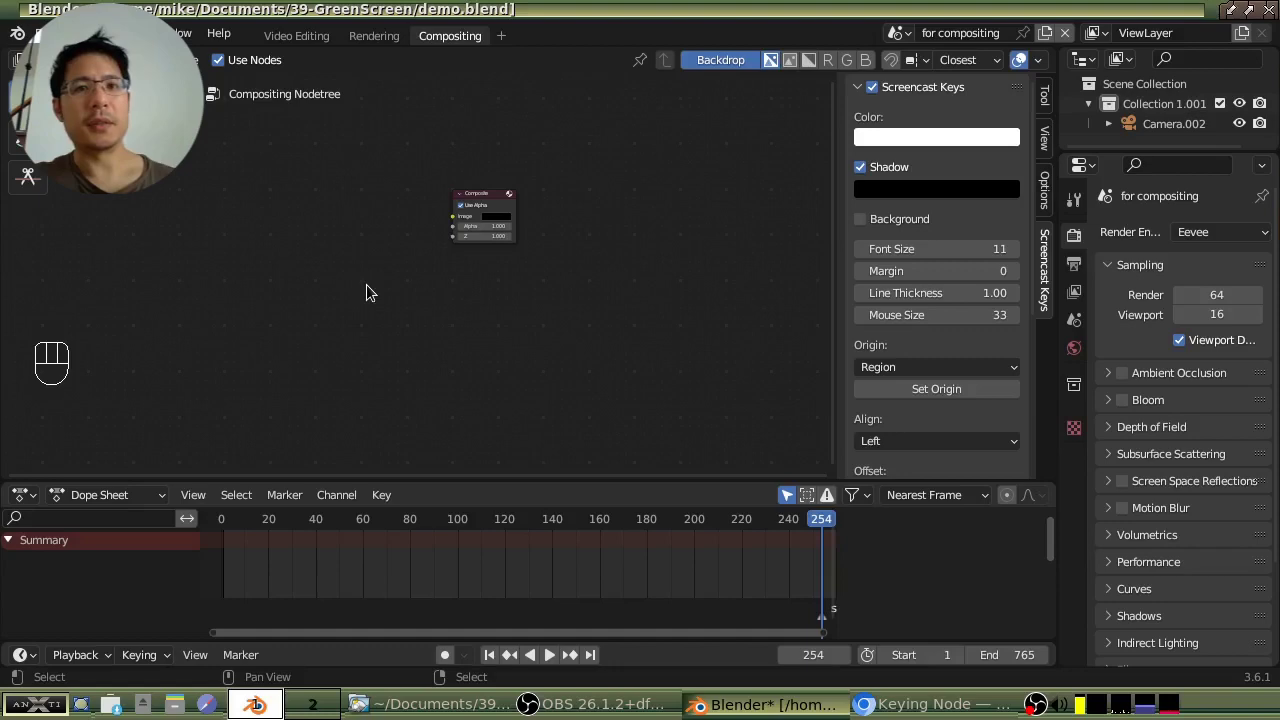
- Add a Movie Clip input node and place it to the left of the Composite node
key("shift")
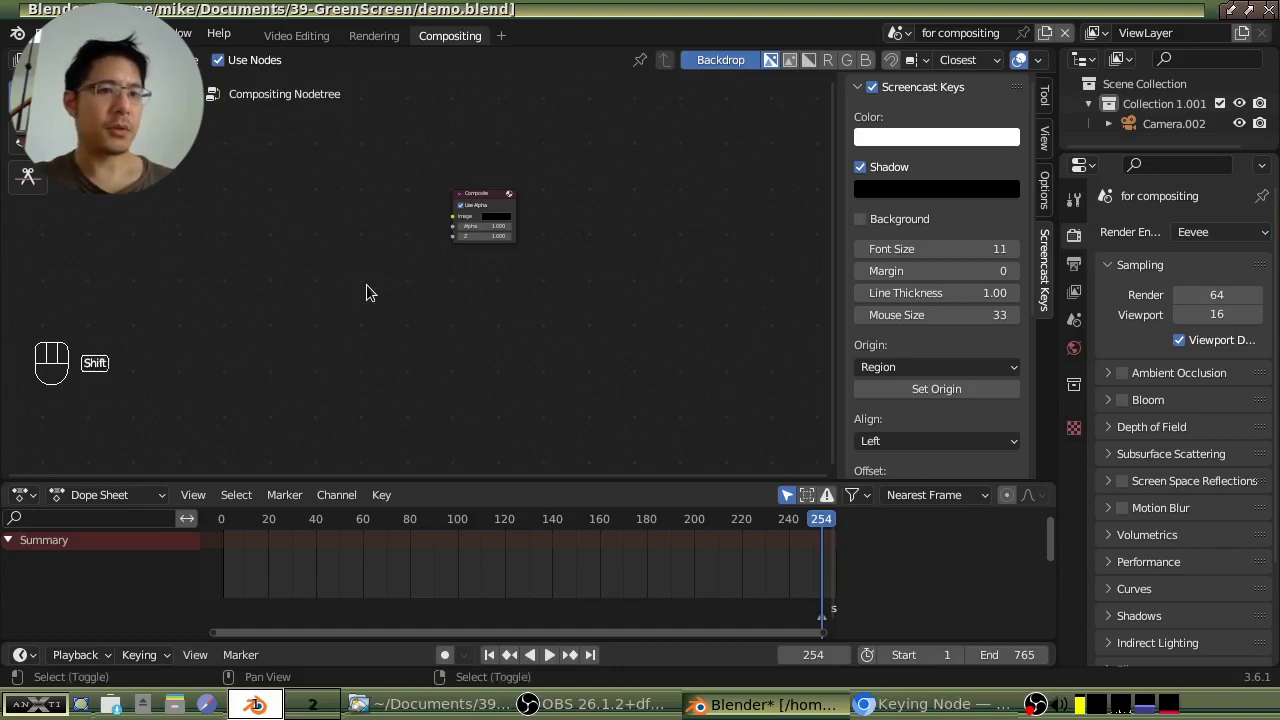
key("shift+a")
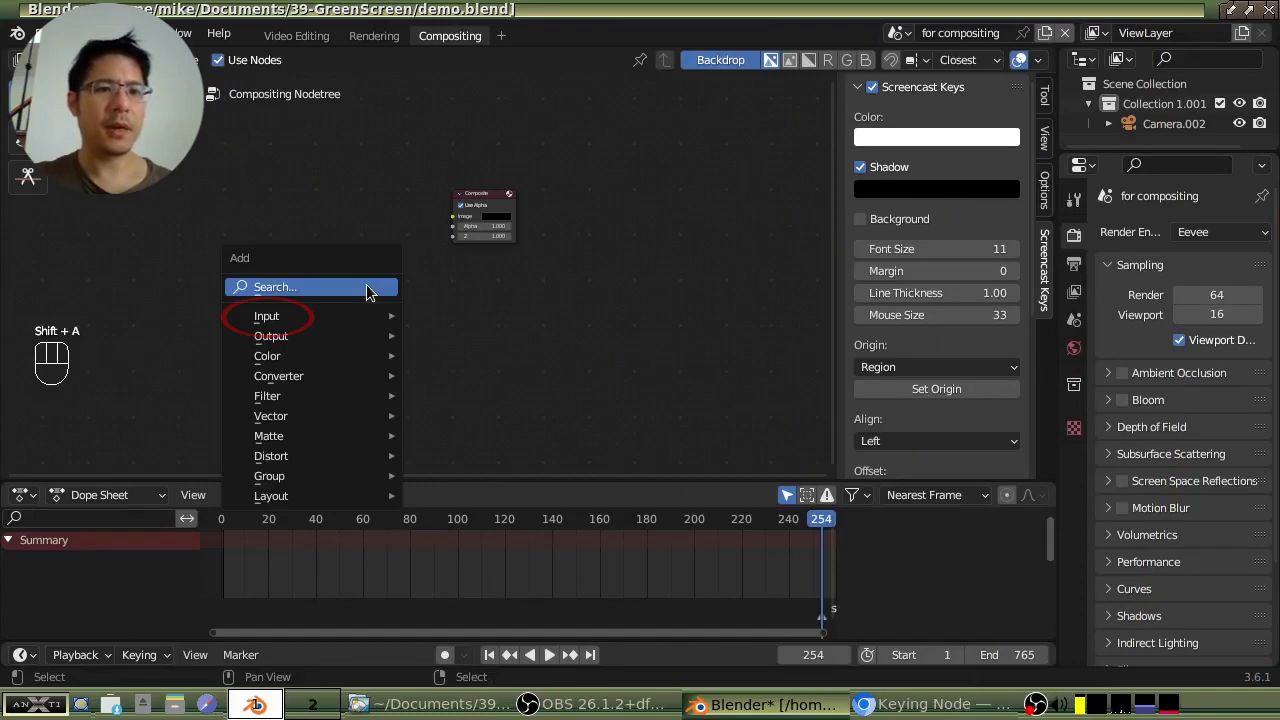
mouse_move(355, 317)
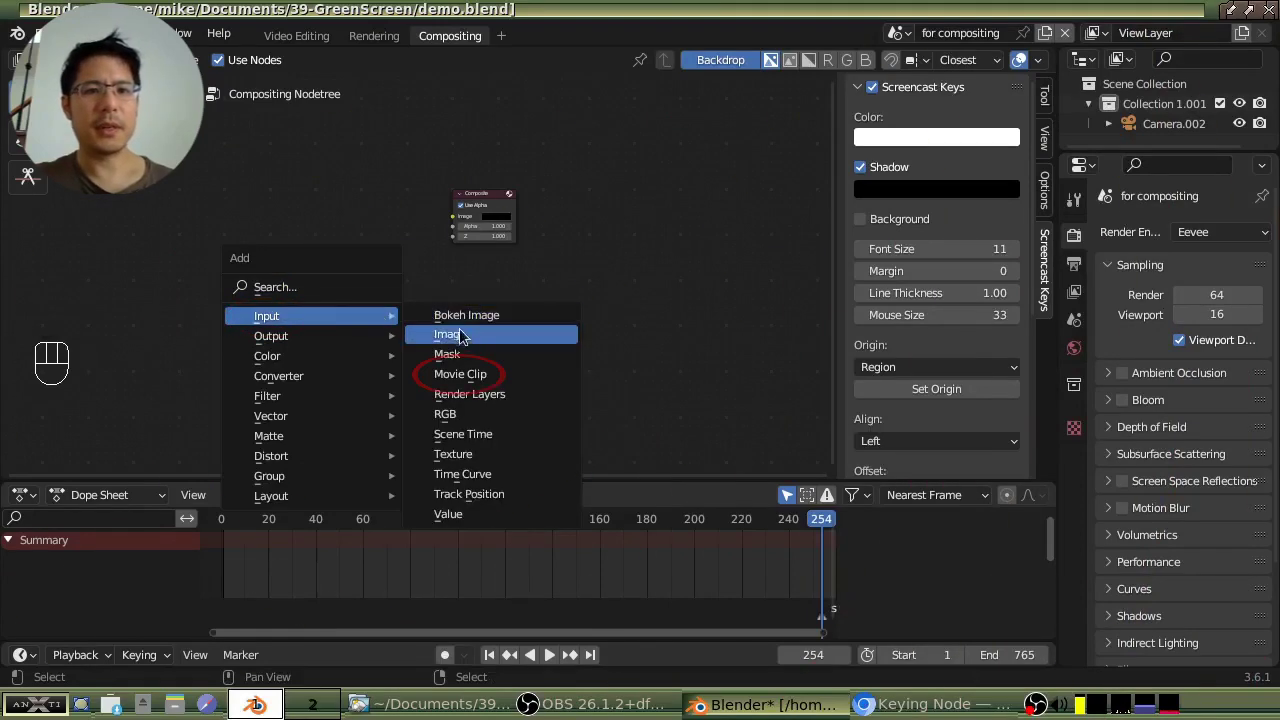
left_click(476, 383)
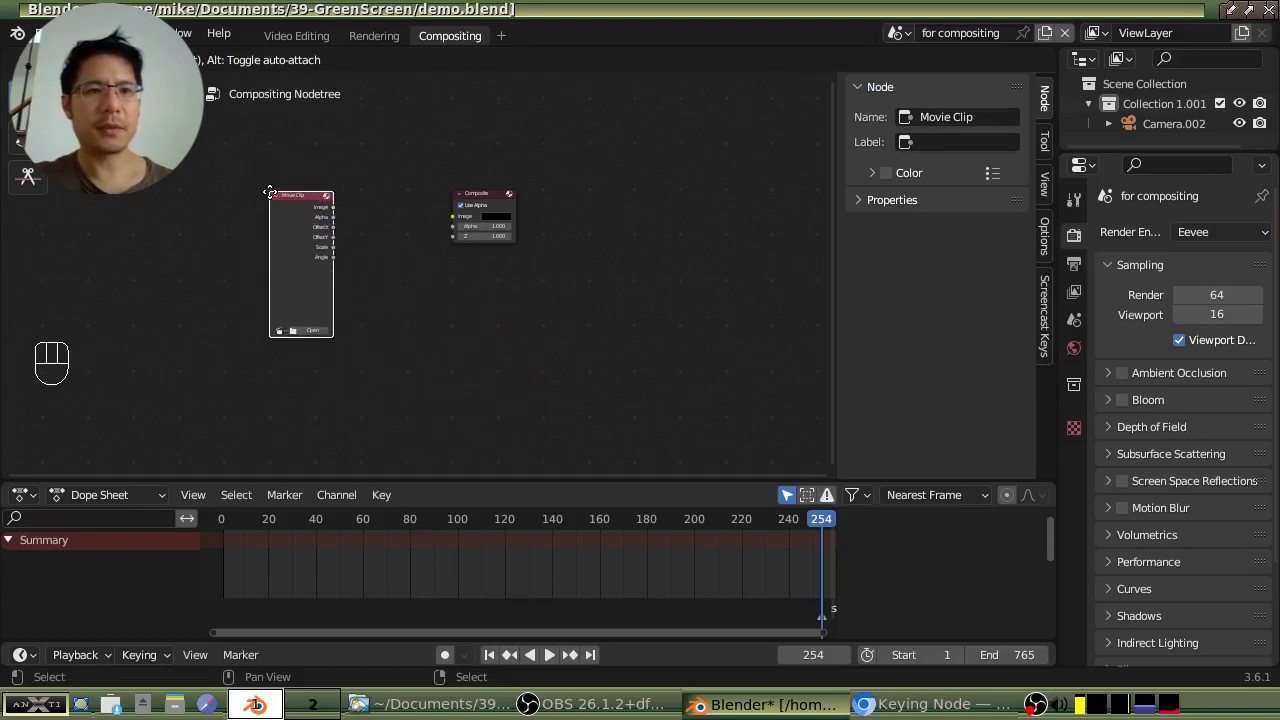
left_click(270, 197)
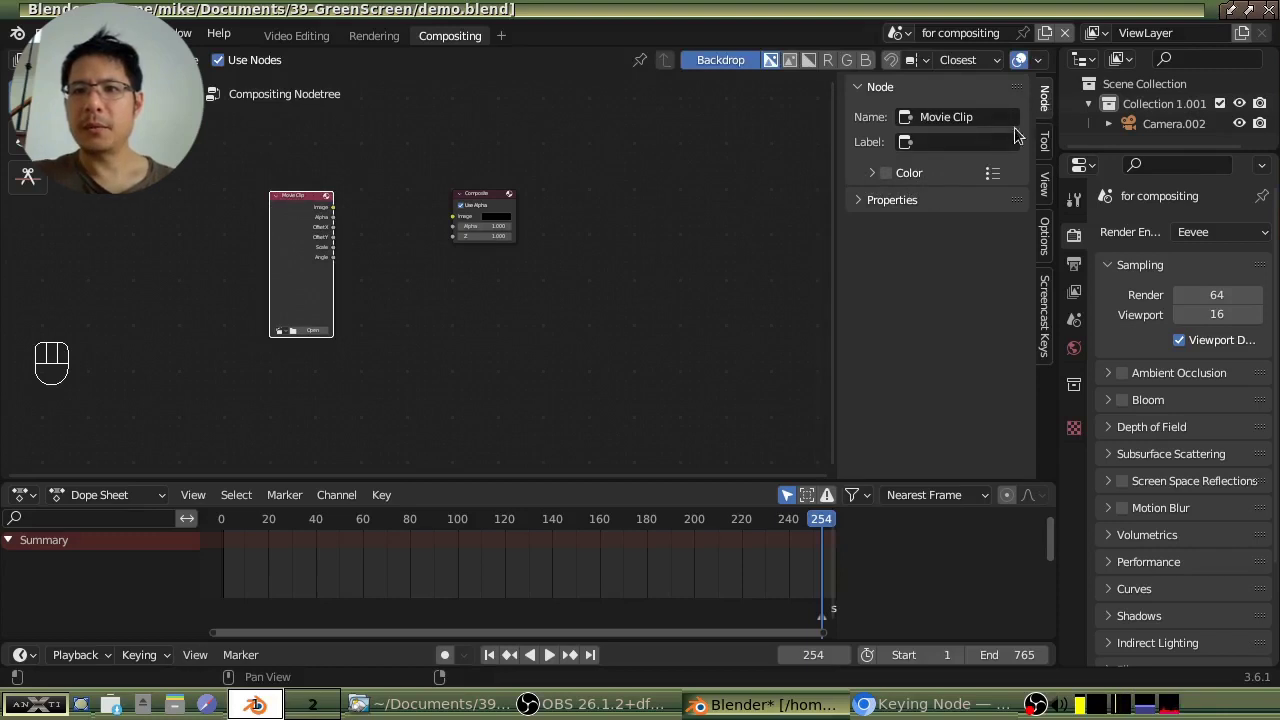
- Load main-man-DSC_0012.MOV from the sources folder into the Movie Clip node
left_click(891, 201)
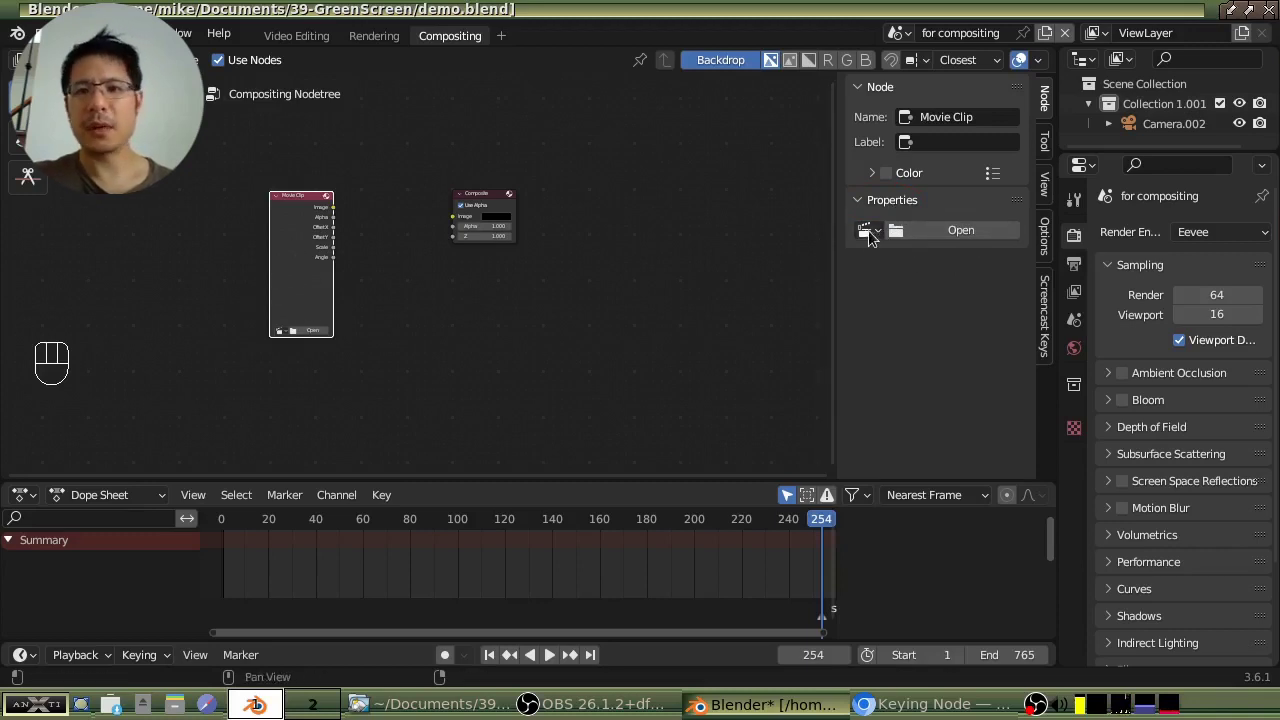
left_click(958, 232)
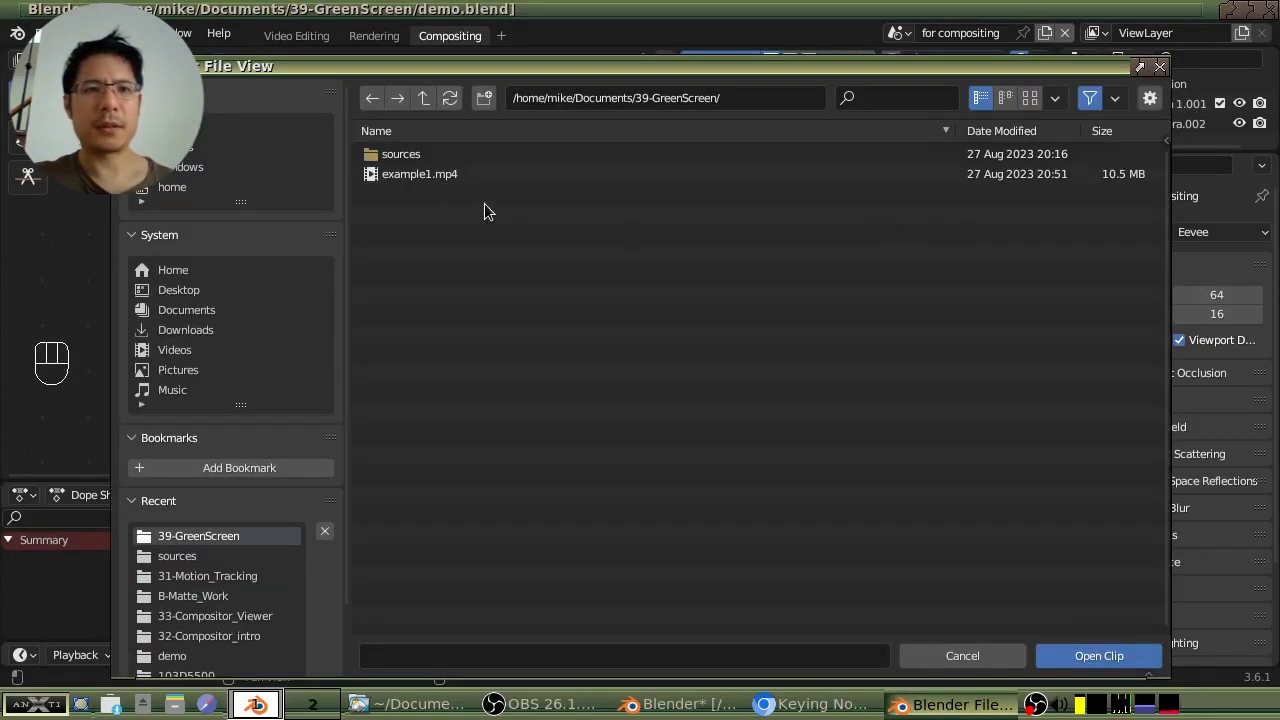
double_click(398, 155)
left_click(453, 274)
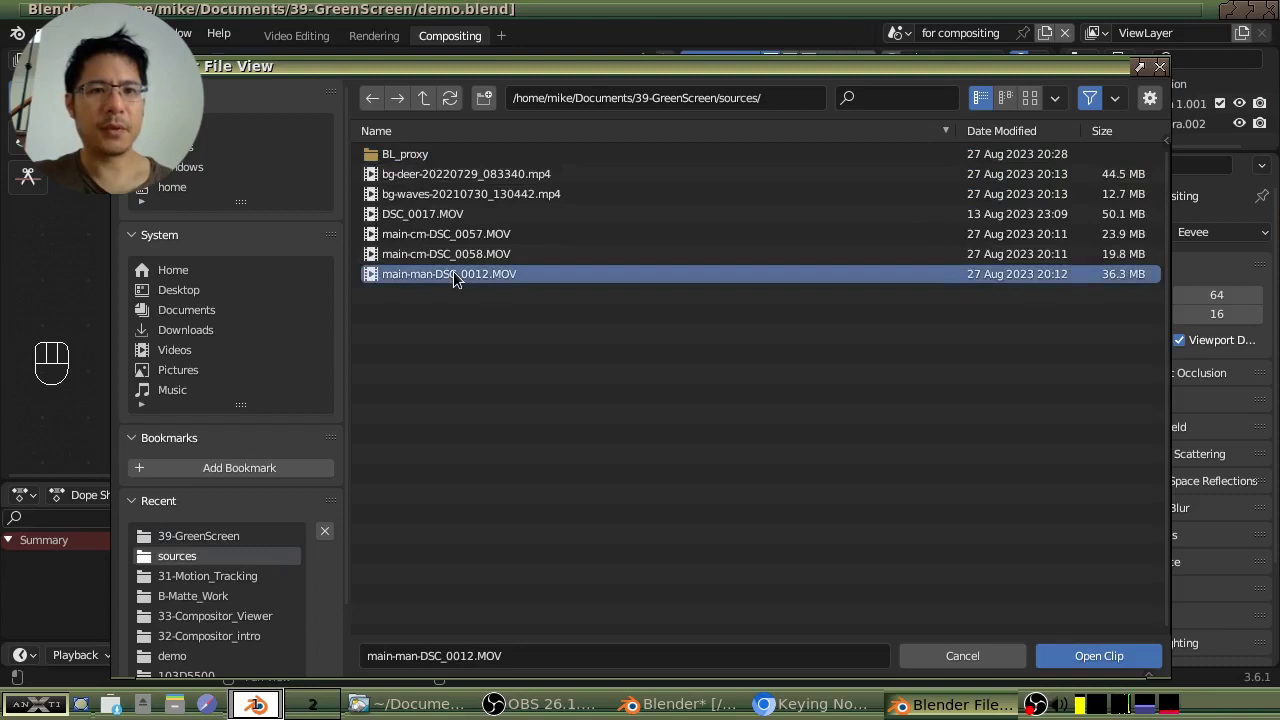
double_click(475, 274)
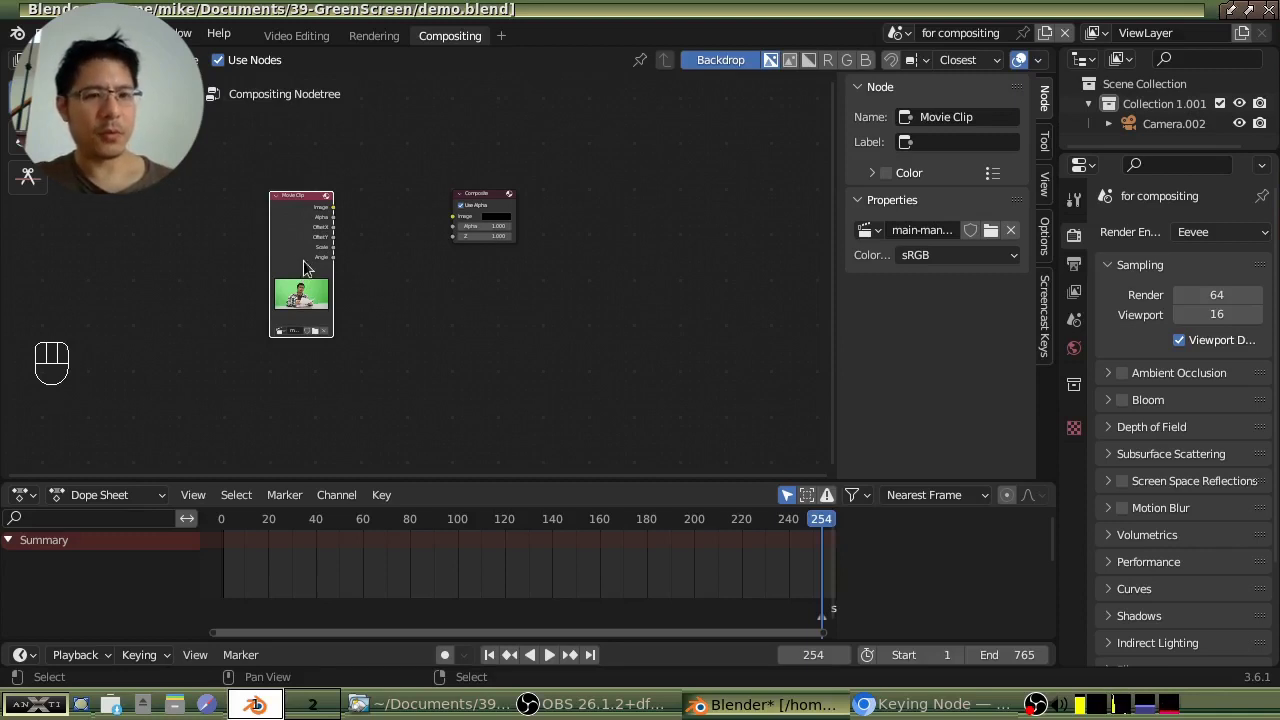
- Connect the Movie Clip image to a new Viewer node and fit the backdrop image to the node editor
key("ctrl")
key("shift")
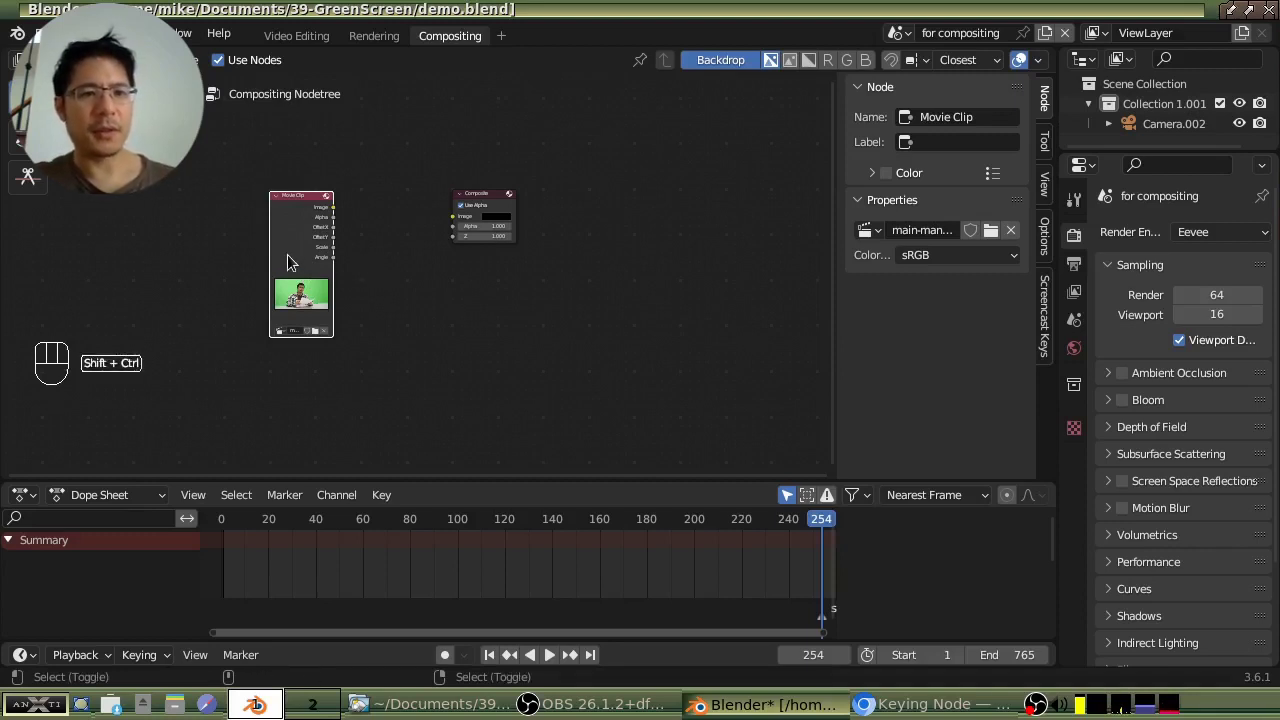
left_click(287, 262, "ctrl+shift")
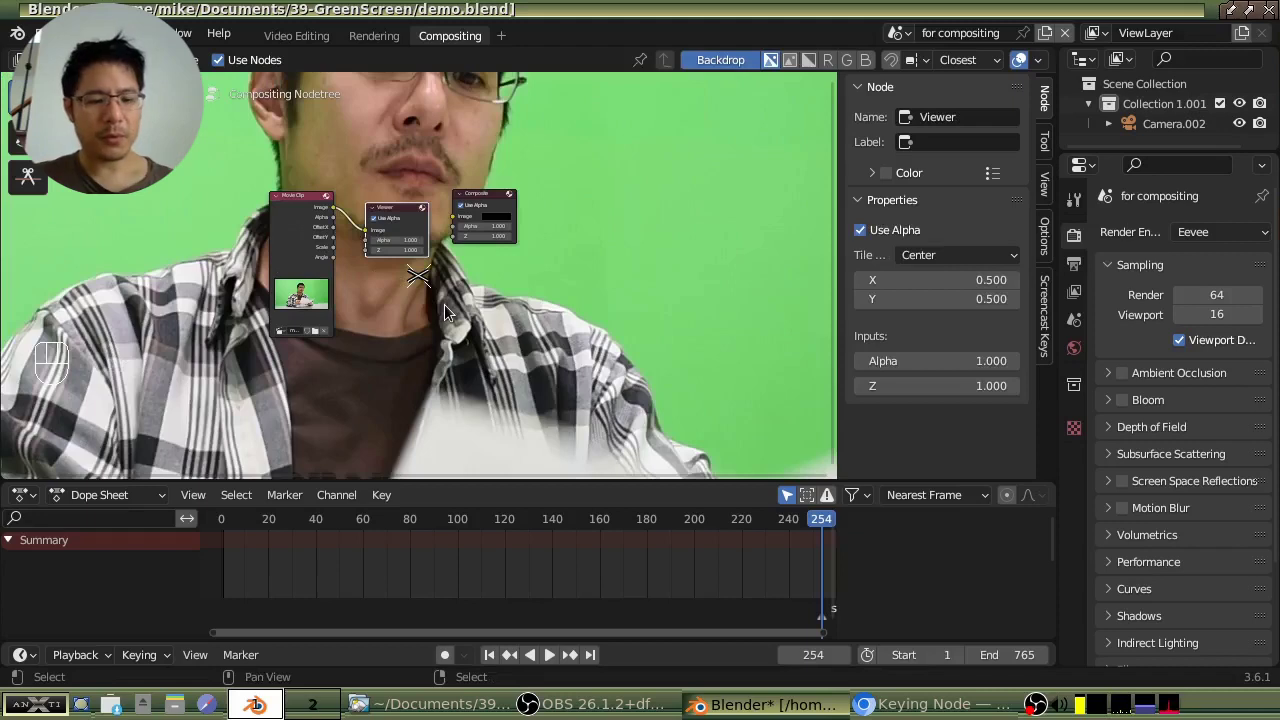
key("alt")
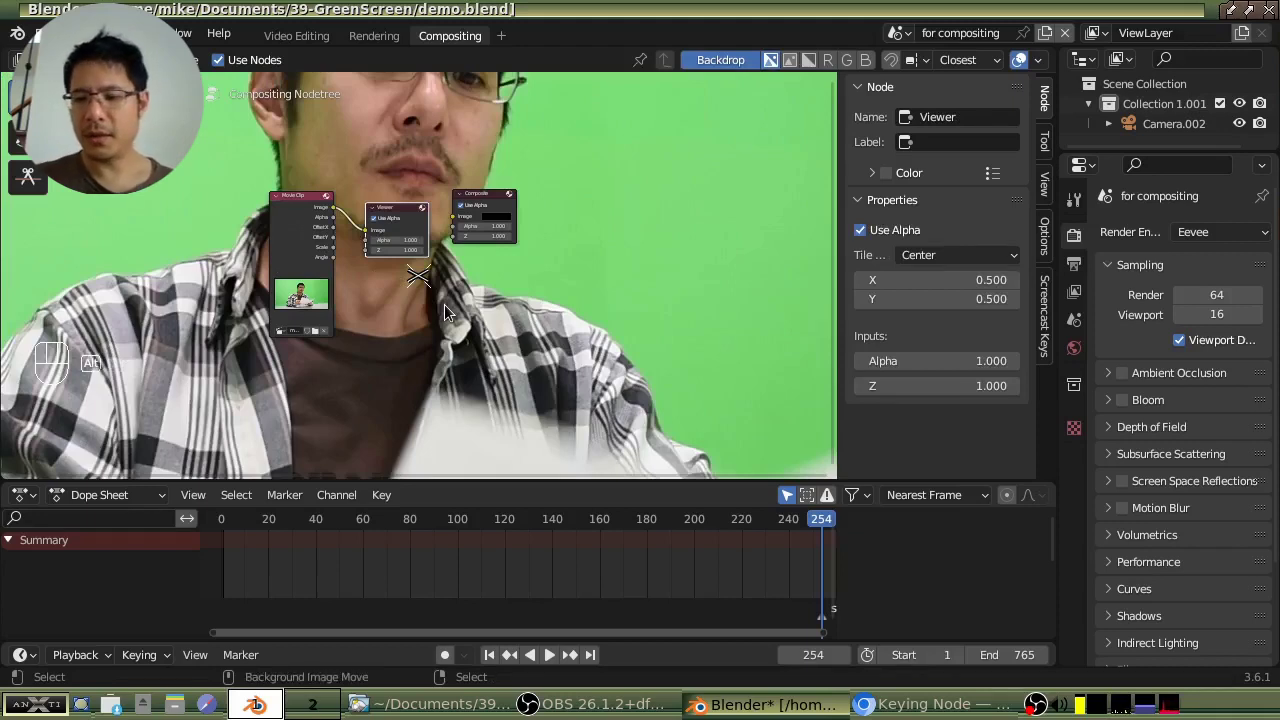
key("alt+Home")
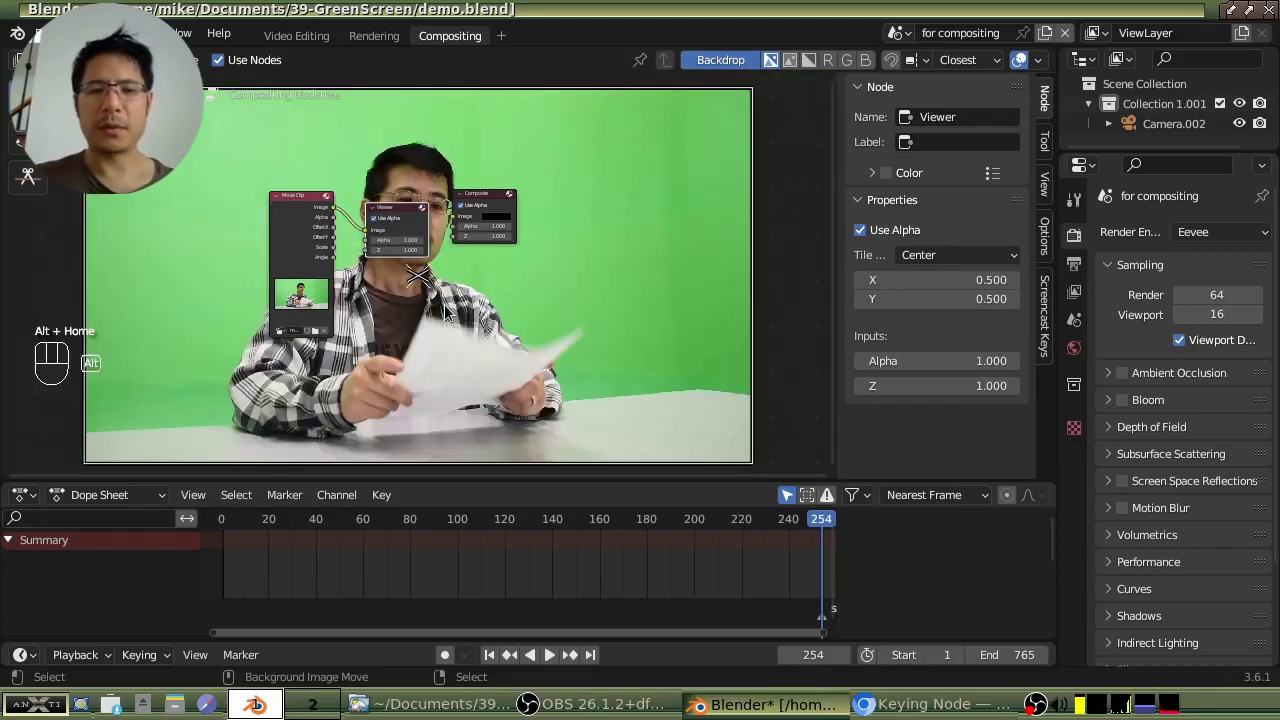
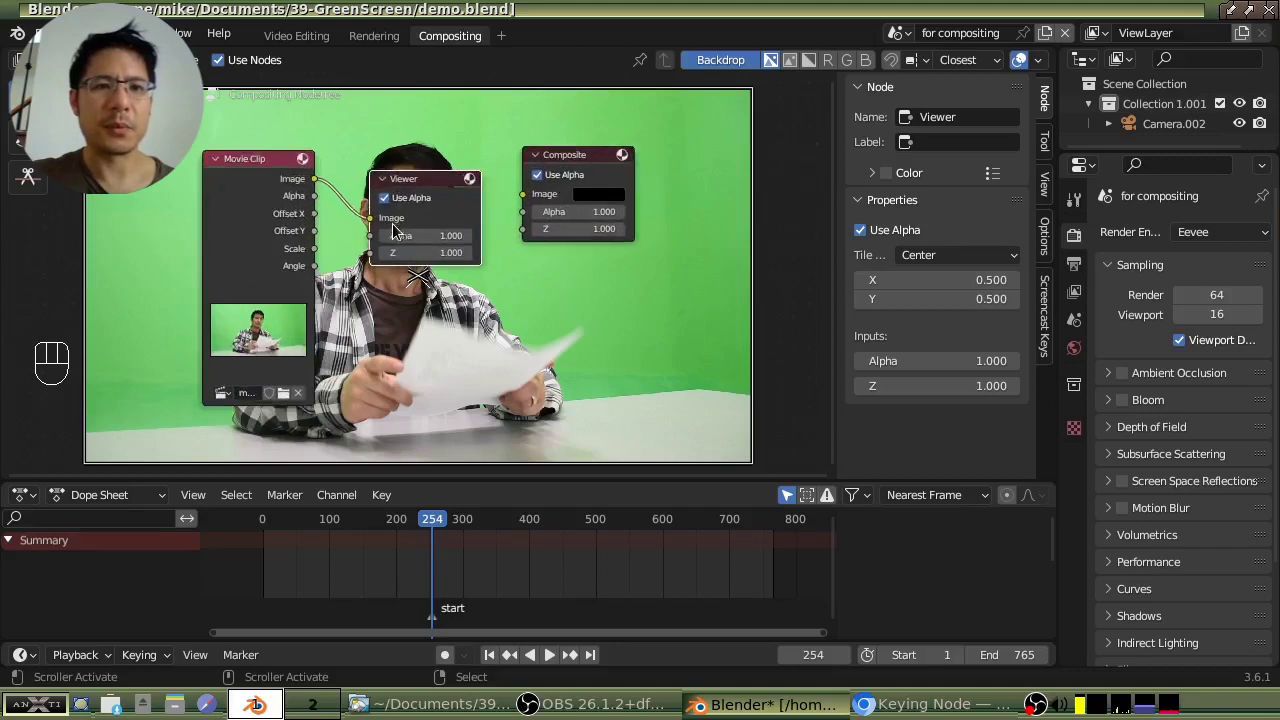
- Move the Viewer and Composite nodes well to the right of the Movie Clip node, with Composite above Viewer
left_click_drag(424, 182, 728, 338)
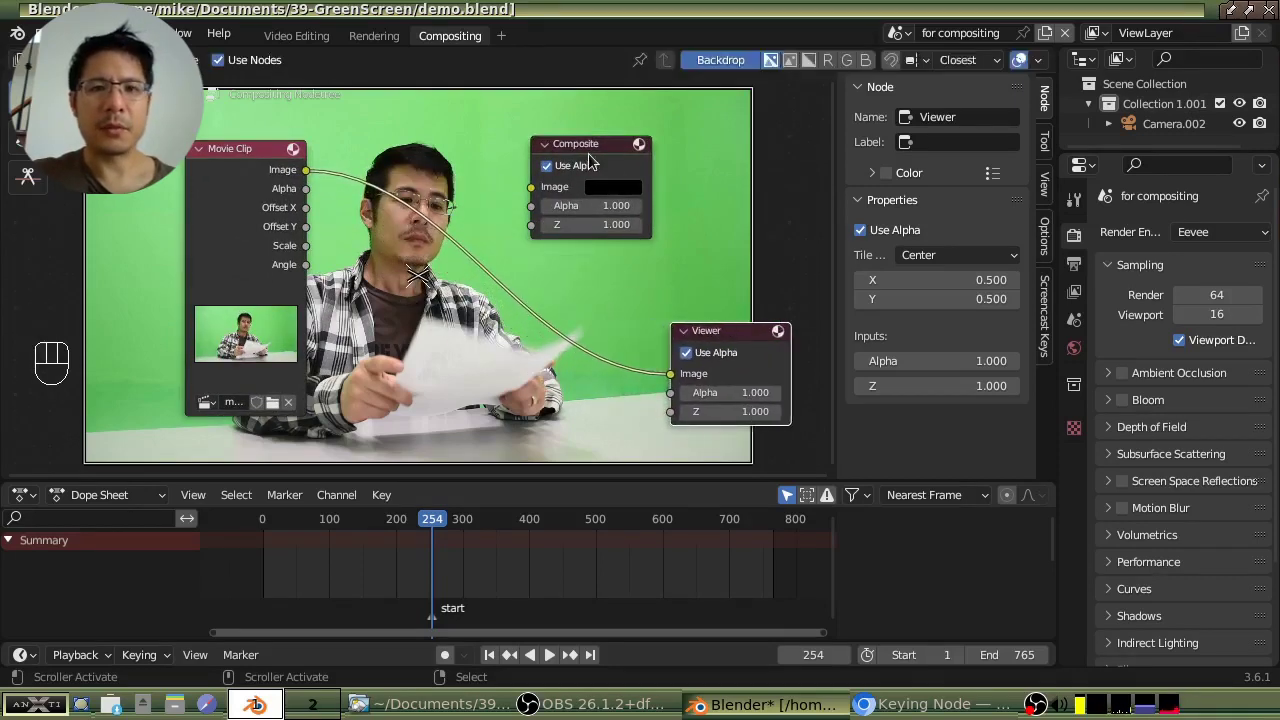
left_click_drag(581, 144, 722, 133)
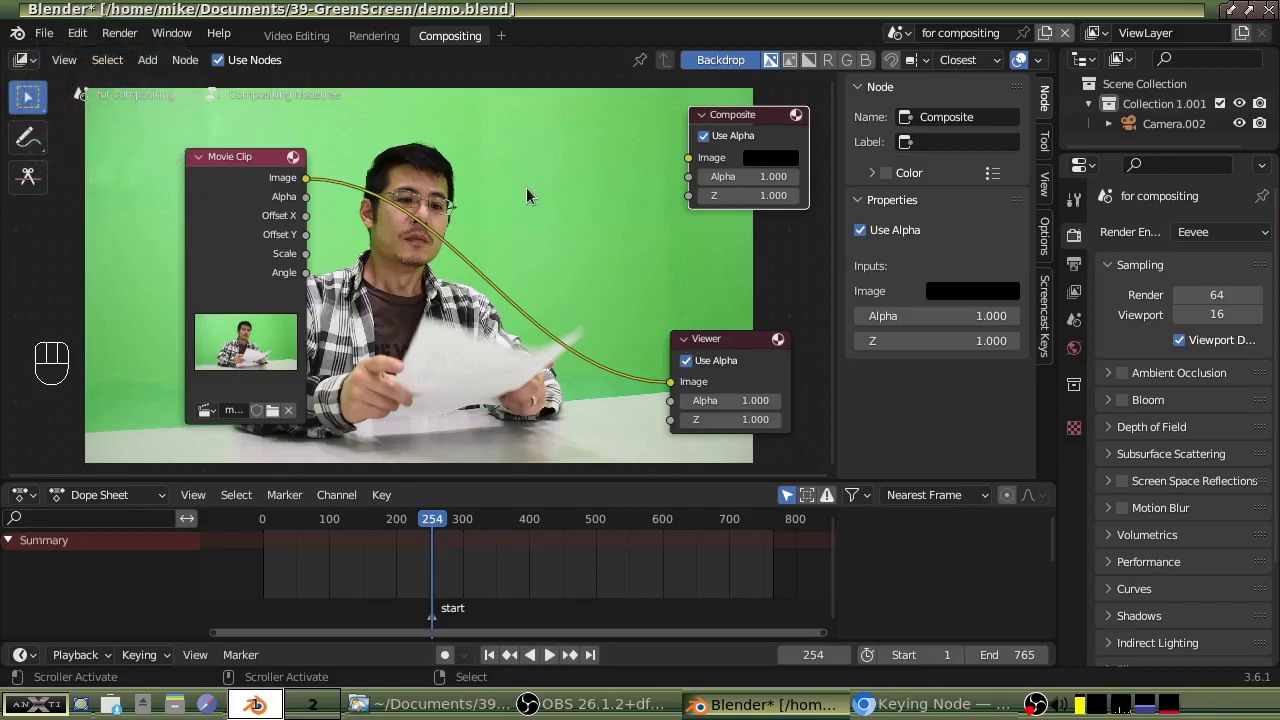
- Add a Keying matte node between Movie Clip and Viewer, feeding it the clip image and sending its Image output to the Viewer
left_click(148, 60)
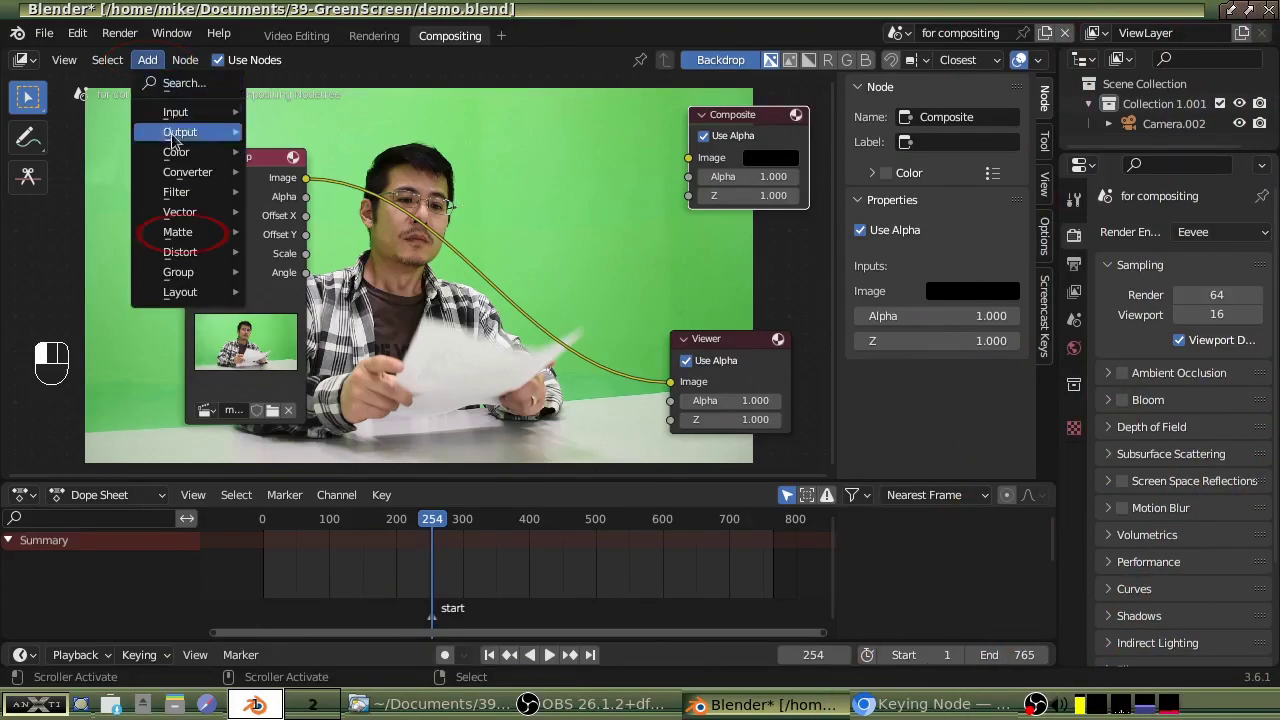
mouse_move(178, 232)
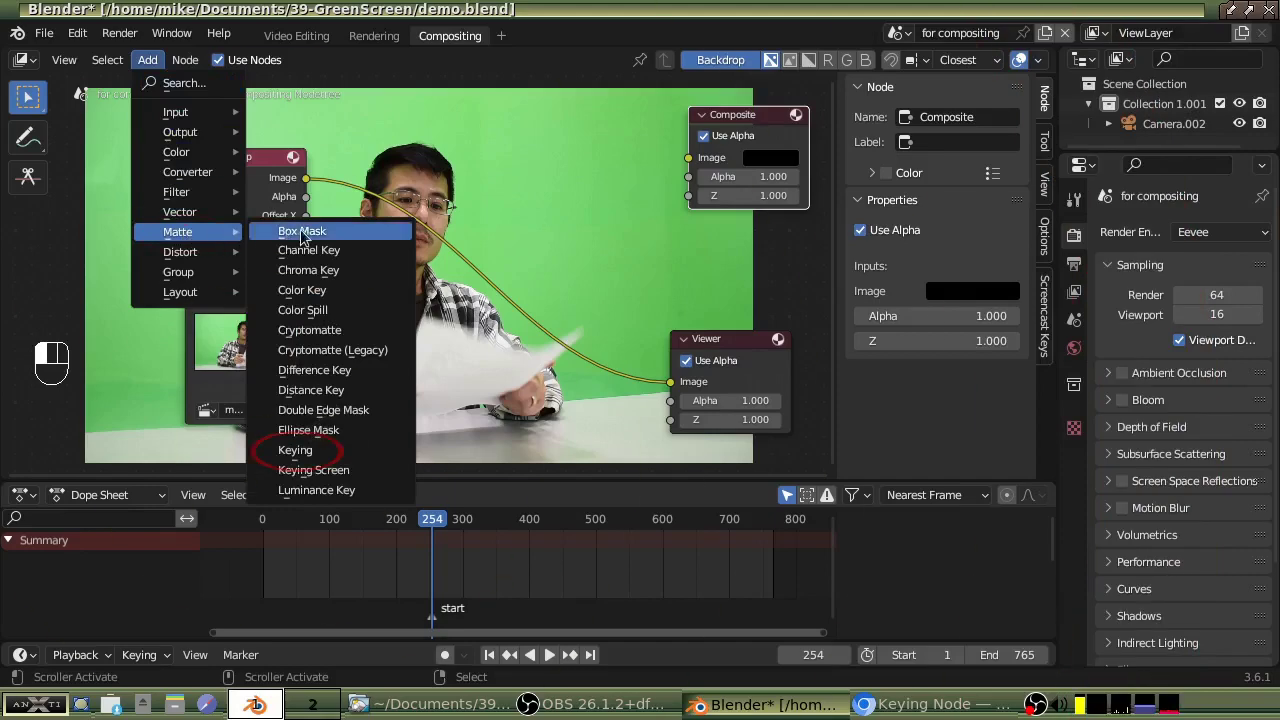
left_click(352, 452)
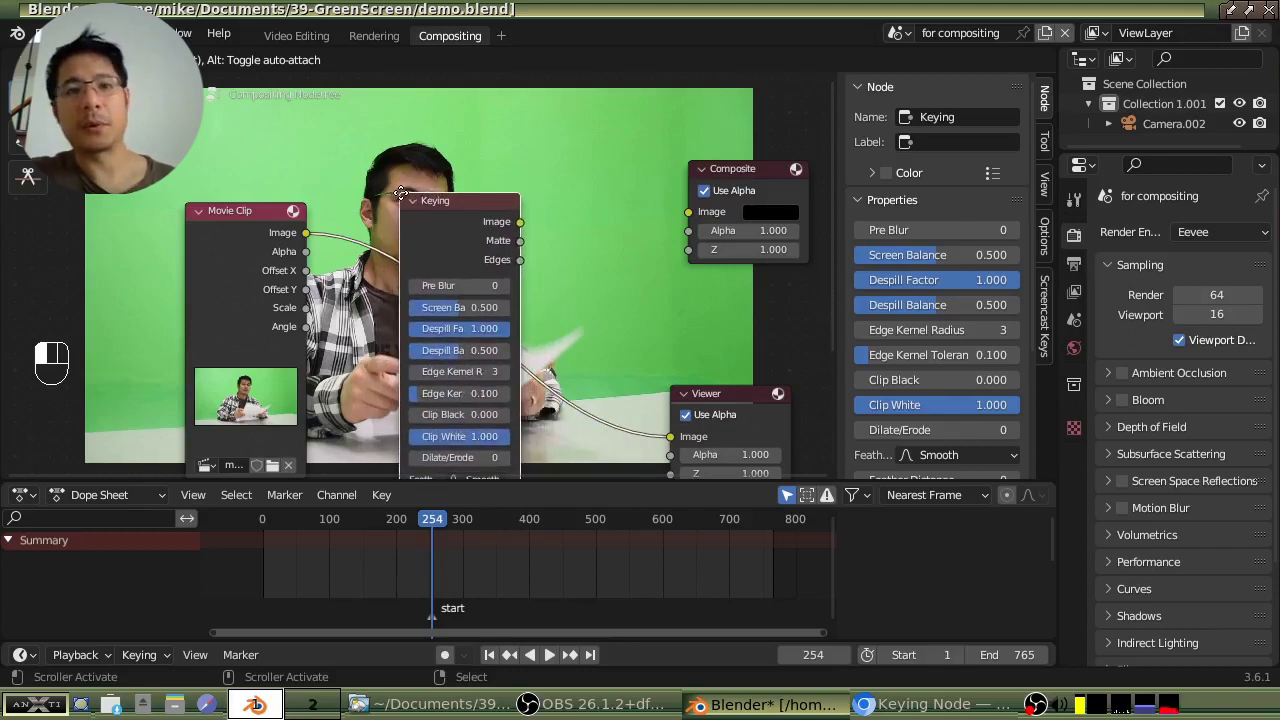
left_click(396, 208)
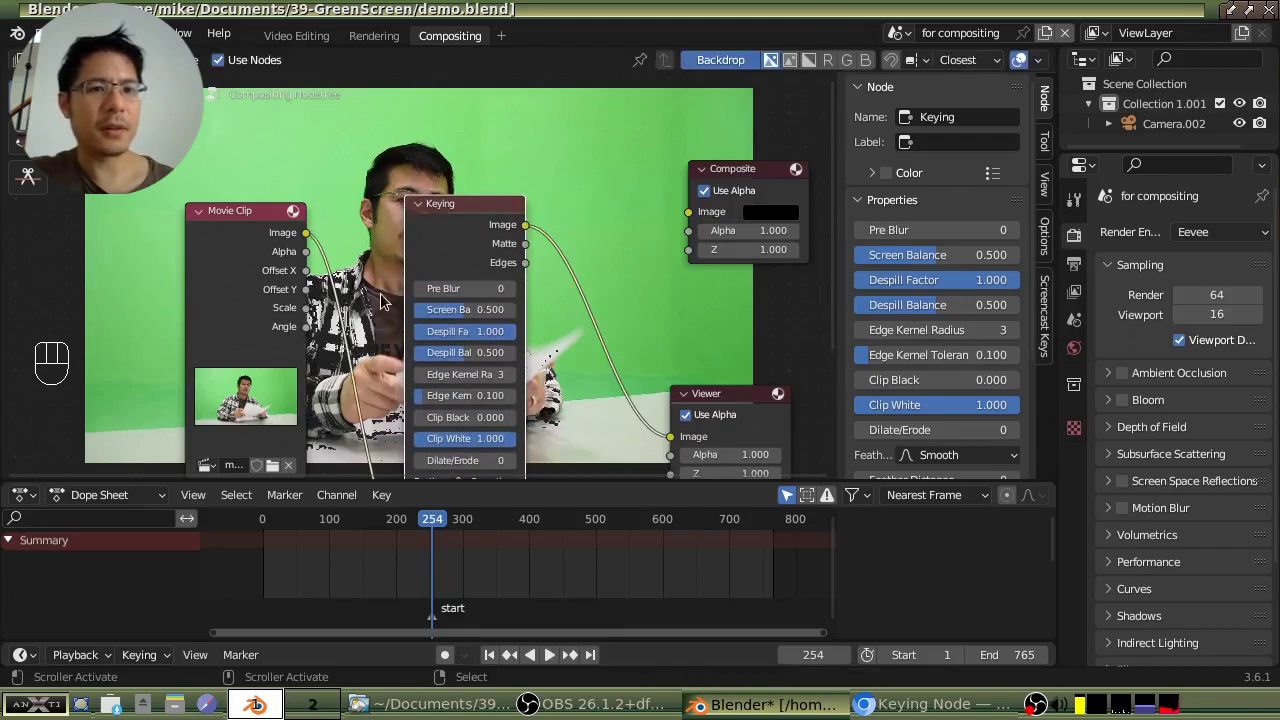
scroll(598, 380, "down", 1)
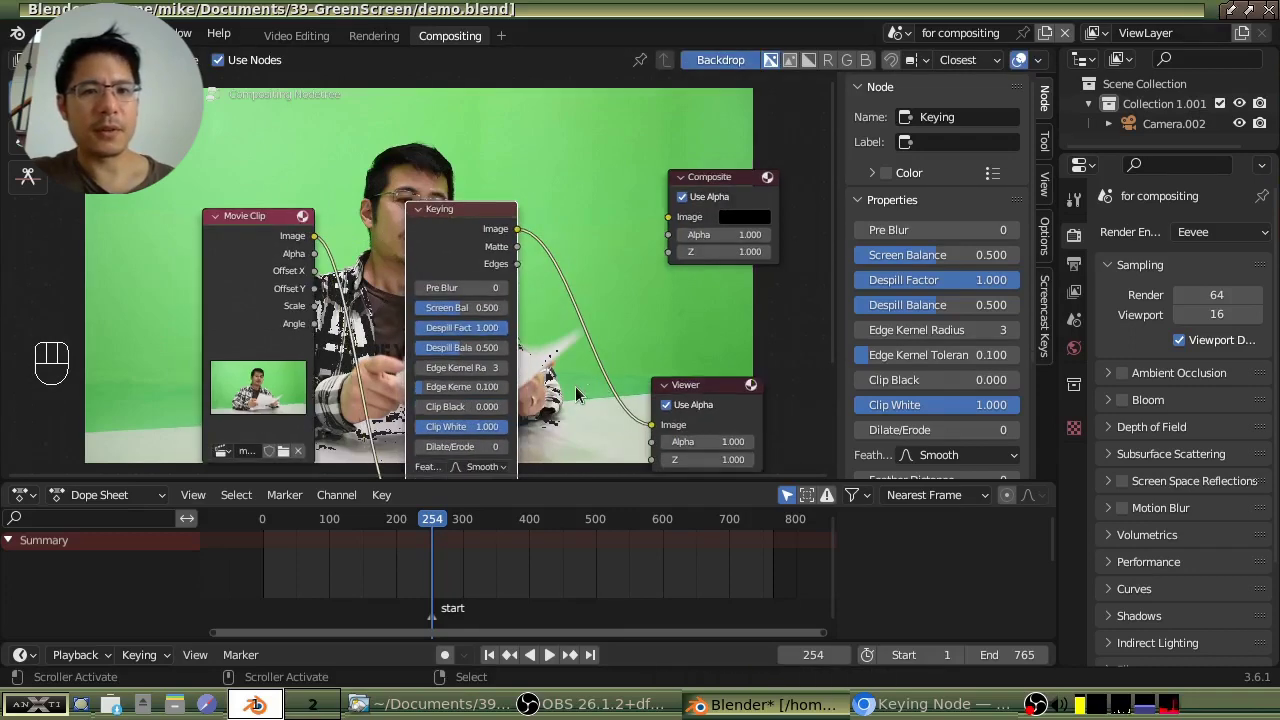
middle_click_drag(575, 386, 586, 263)
left_click(316, 127)
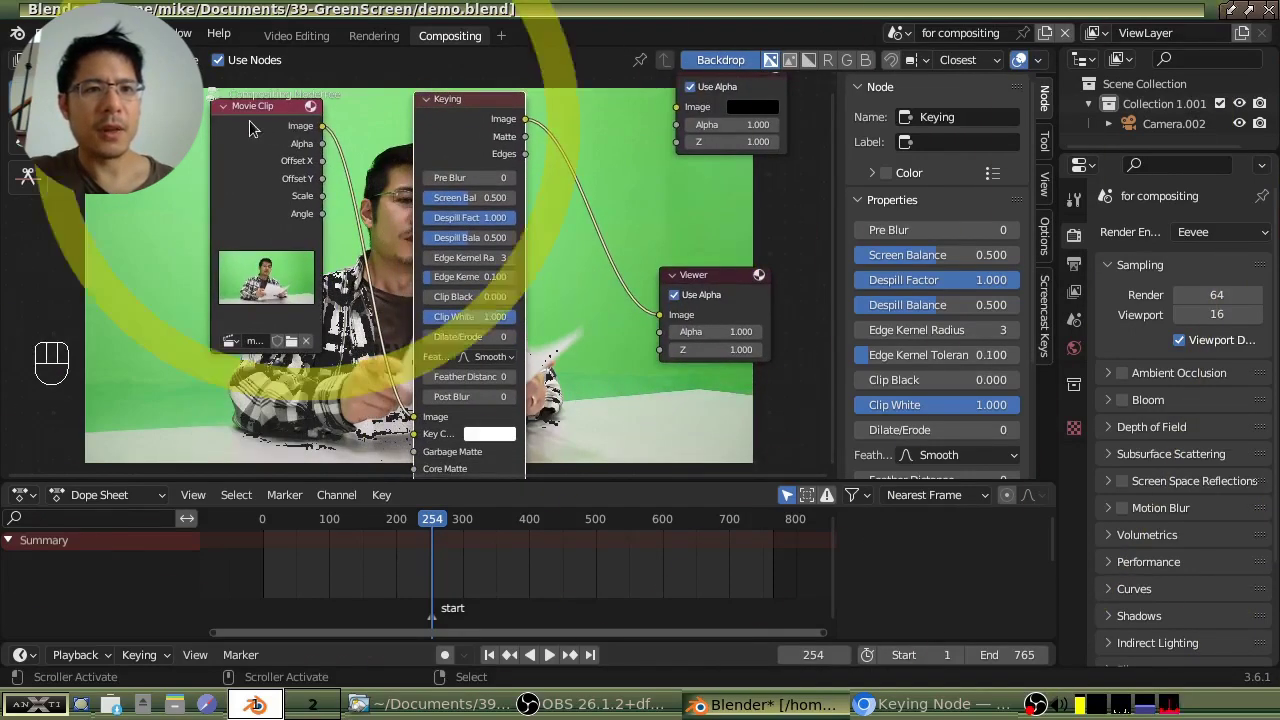
left_click_drag(322, 133, 413, 417)
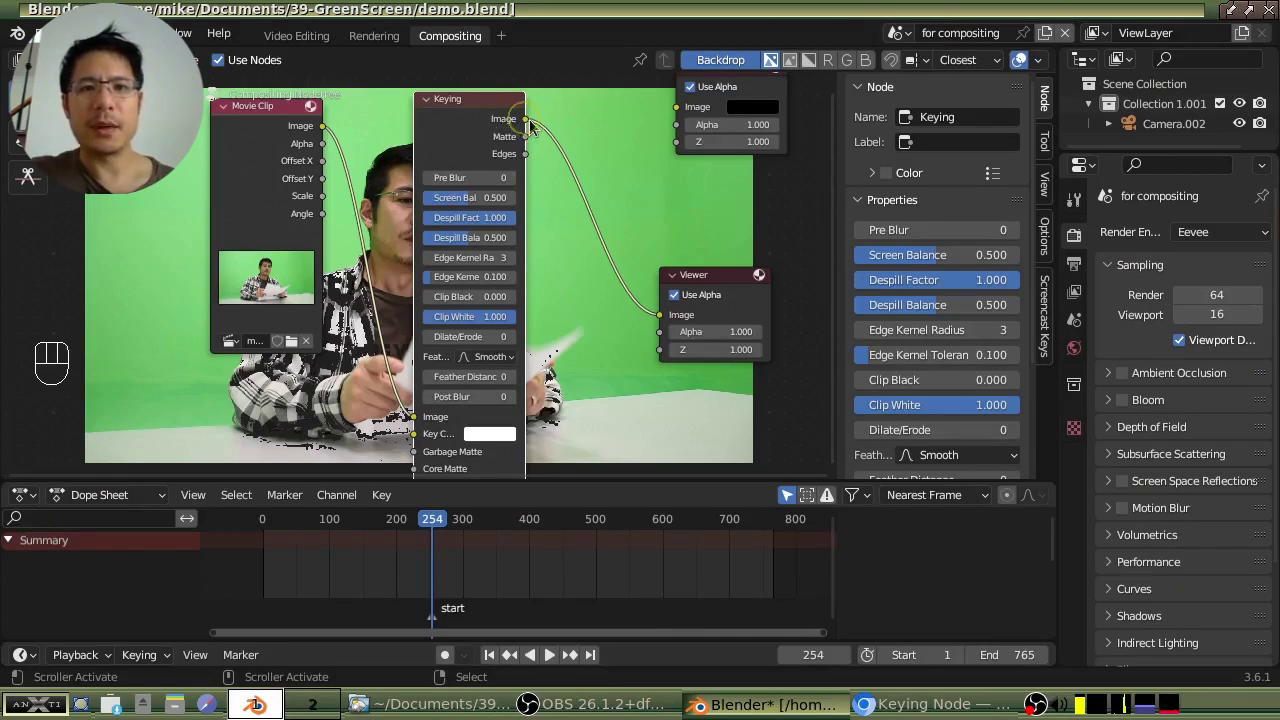
left_click_drag(525, 119, 660, 315)
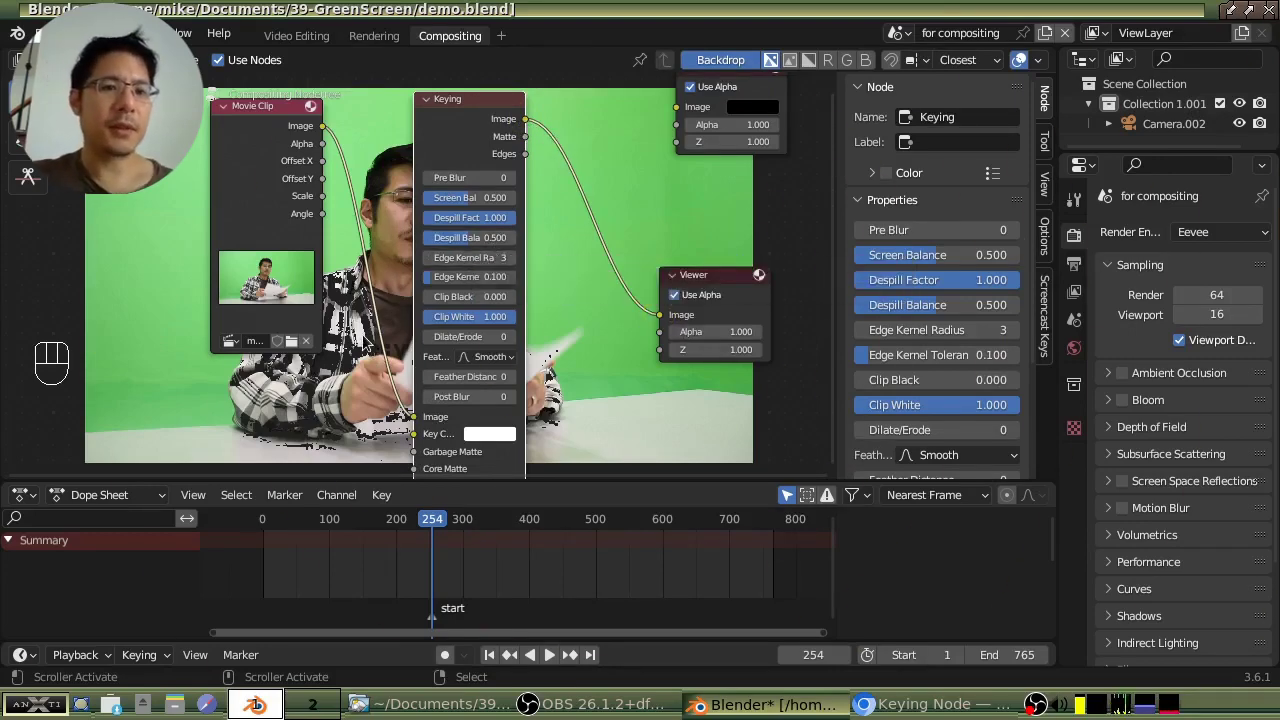
- Set the Keying node's Key Color by sampling the green screen beside the man's head in the backdrop
middle_click_drag(364, 336, 219, 334)
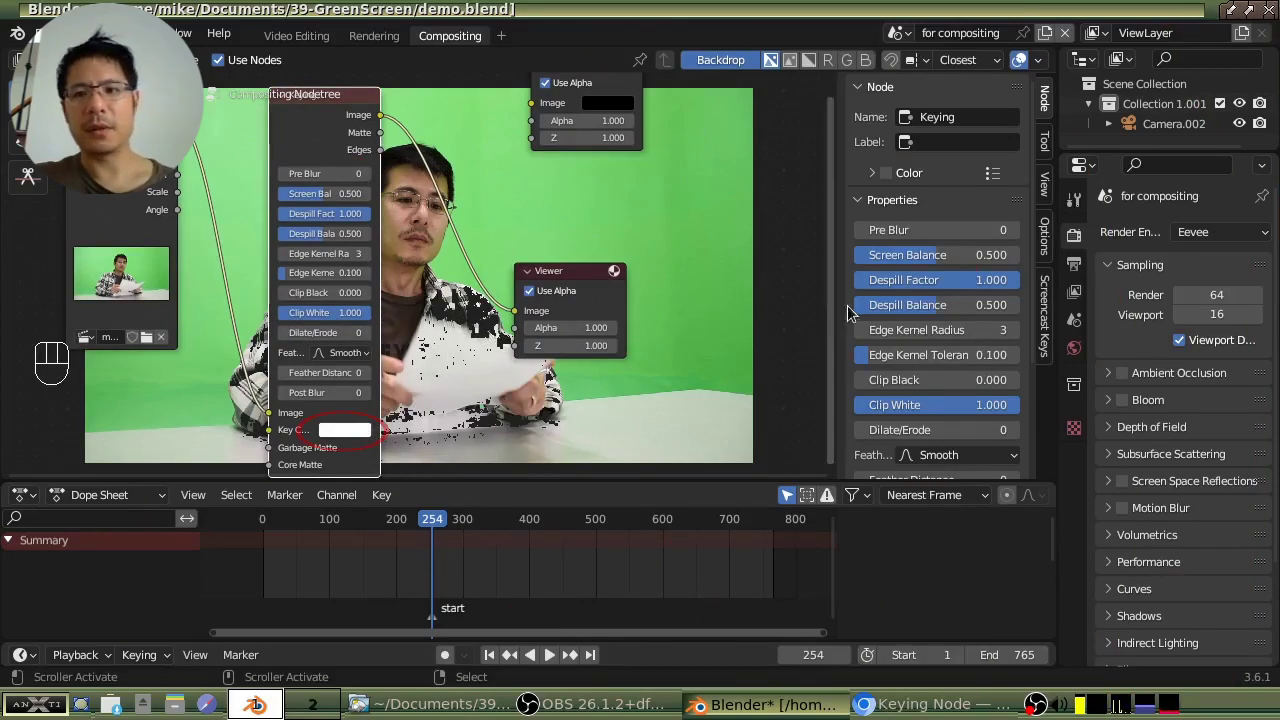
scroll(912, 282, "down", 5)
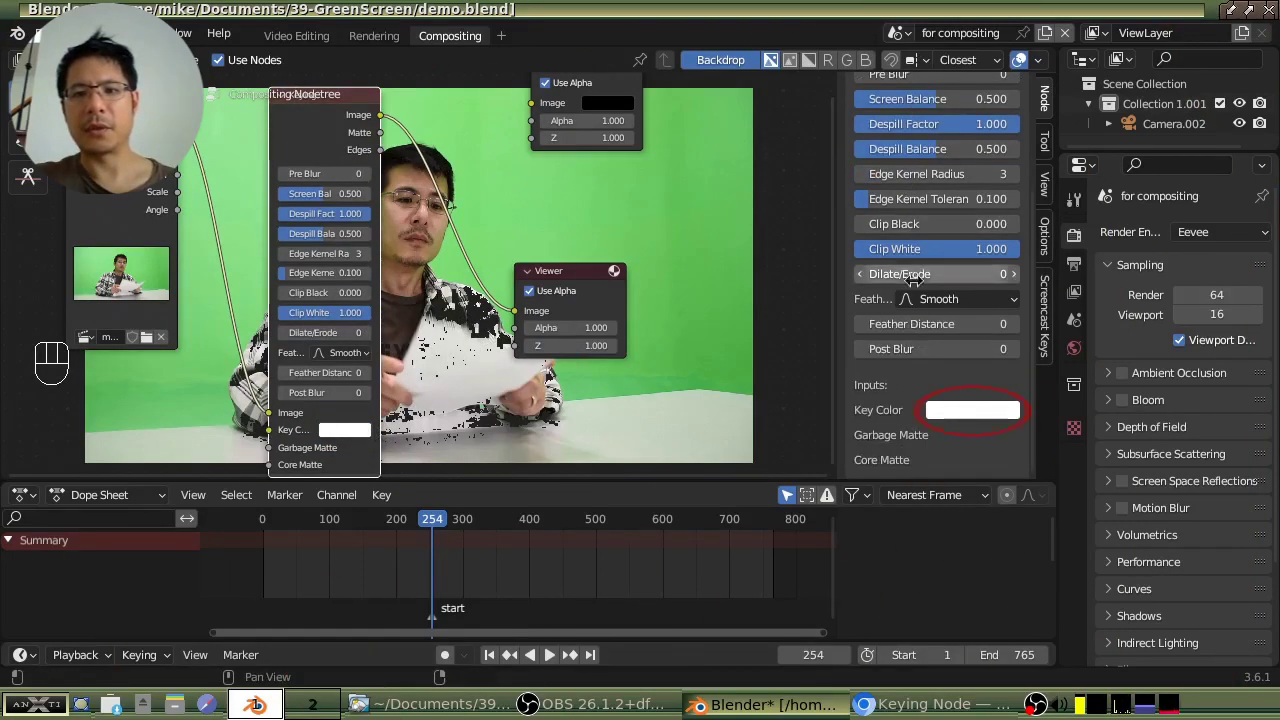
left_click(977, 408)
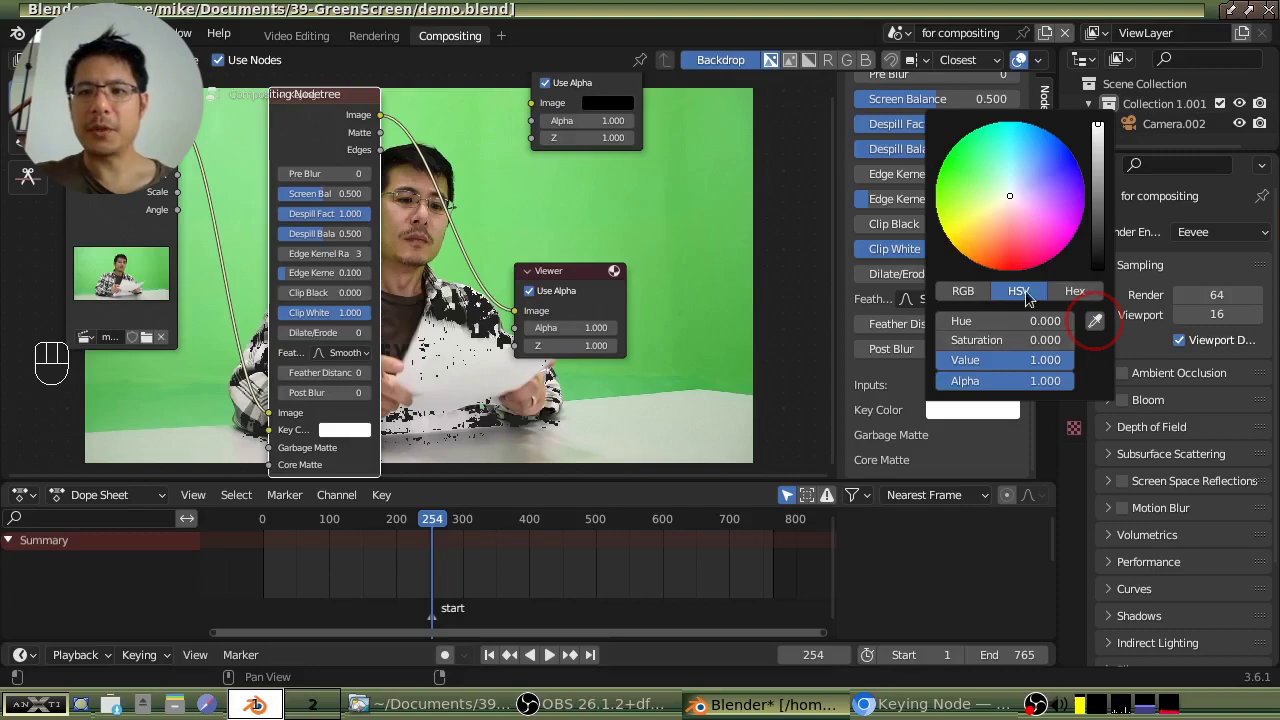
left_click(1096, 322)
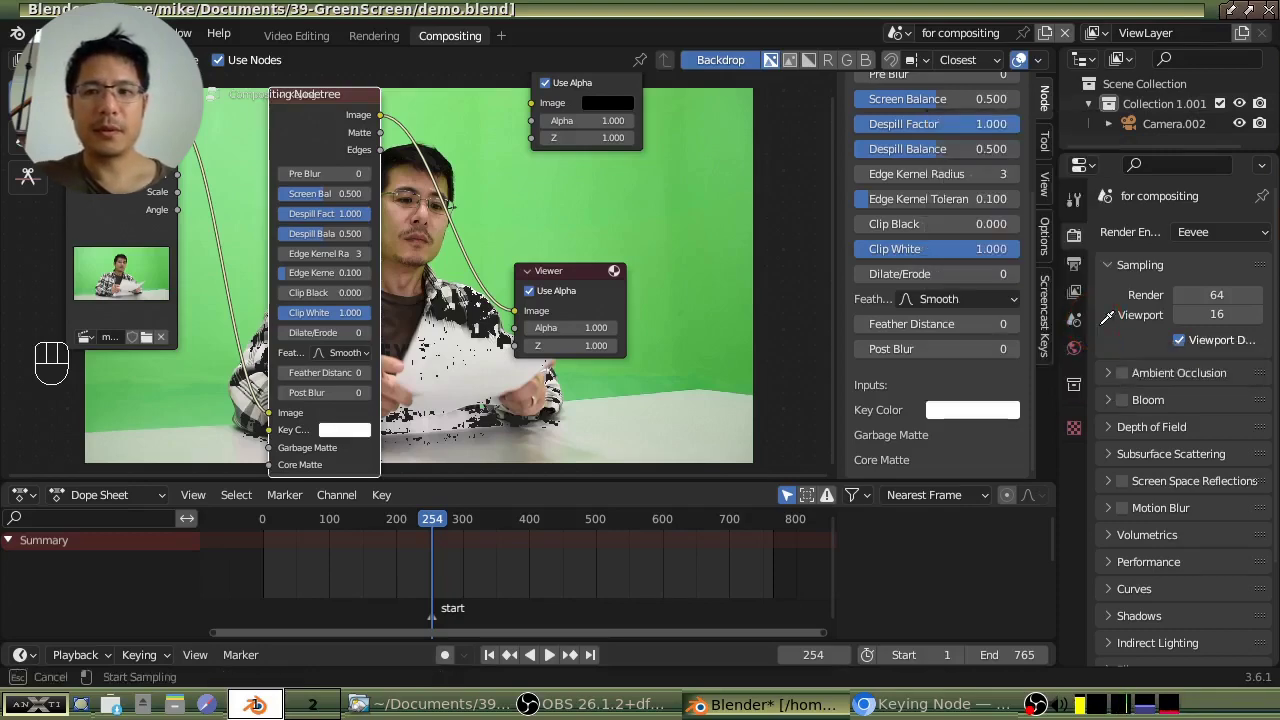
left_click(557, 228)
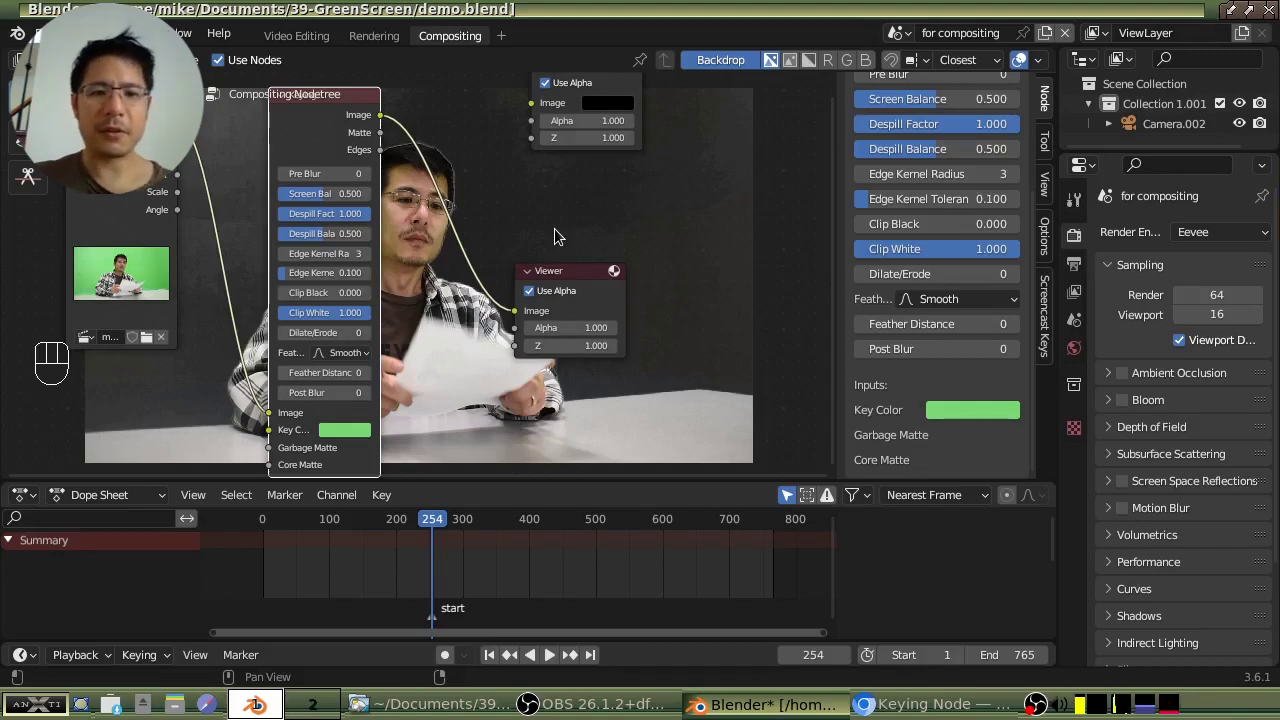
- Check the keyed image at several frames across the clip, such as 351, 455, 568, 712 and 362
left_click(496, 565)
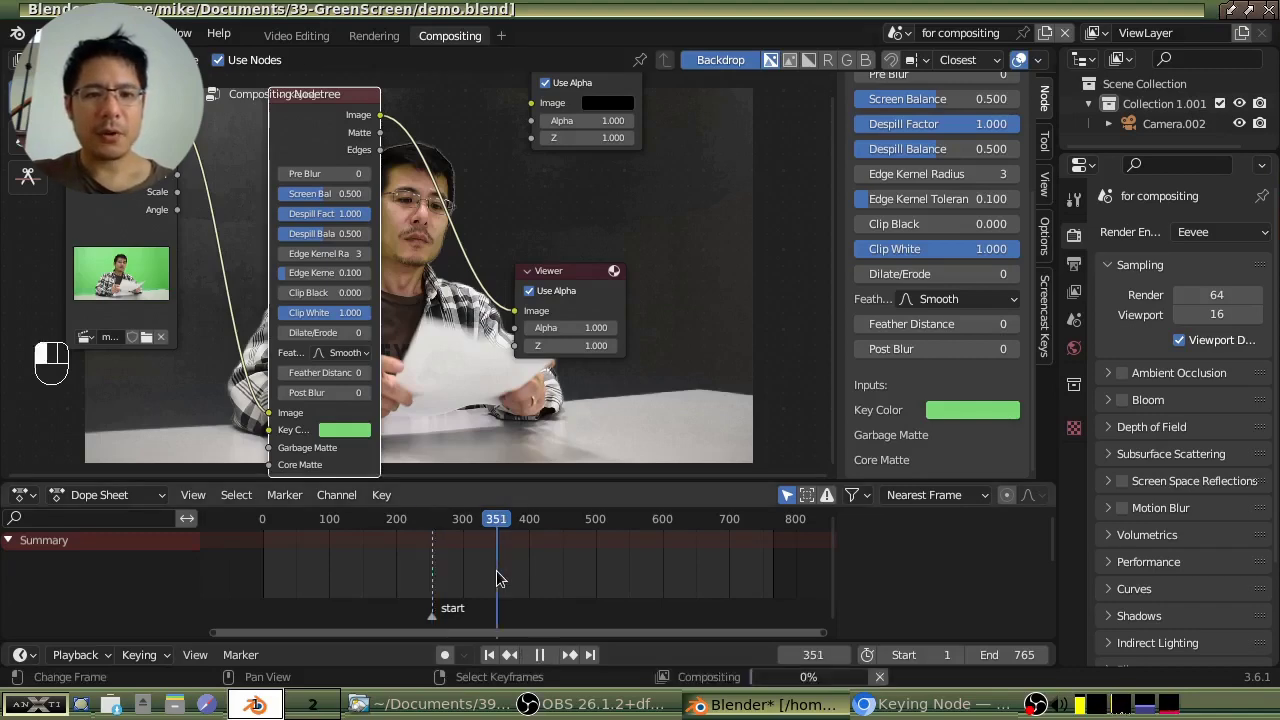
left_click(565, 575)
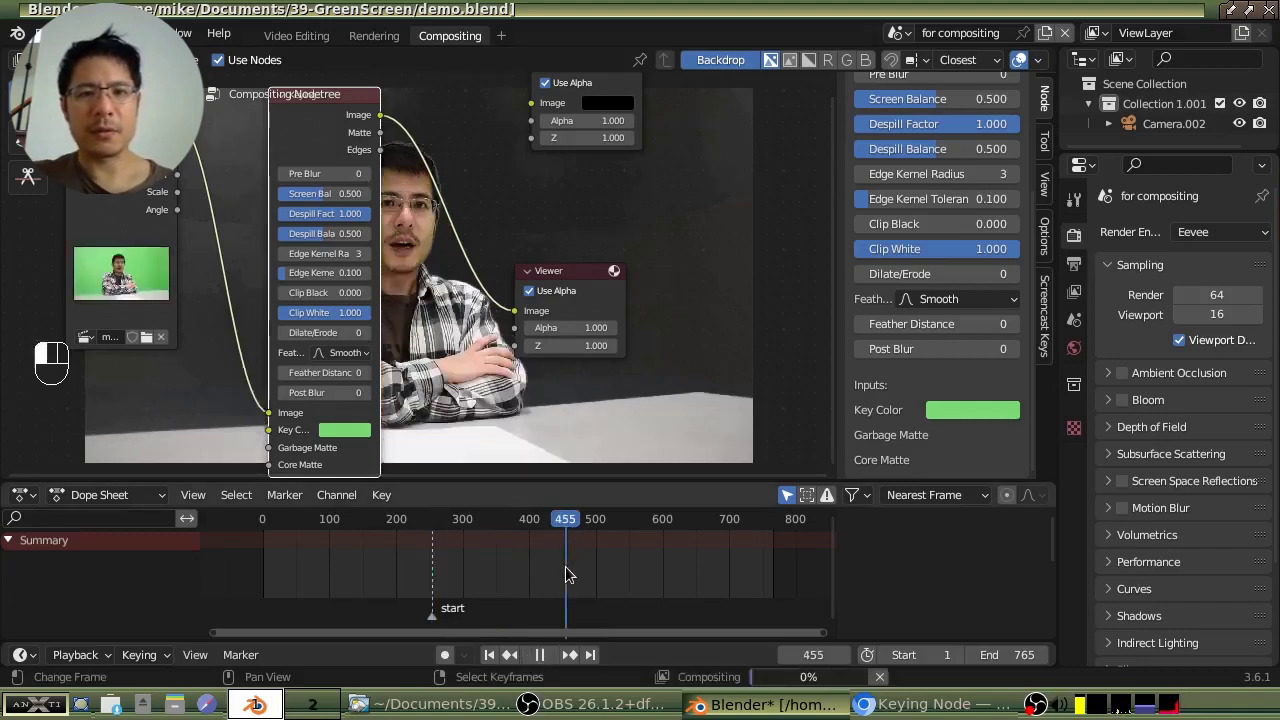
left_click(641, 573)
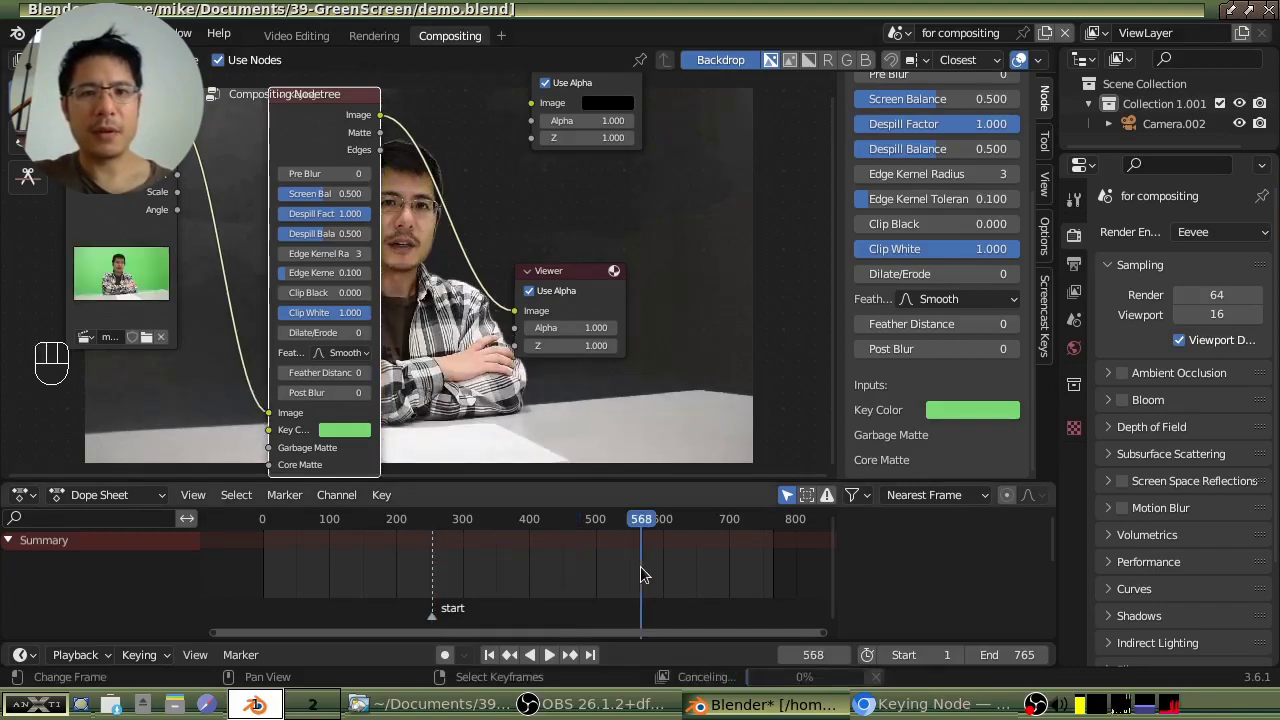
left_click(703, 573)
left_click(736, 566)
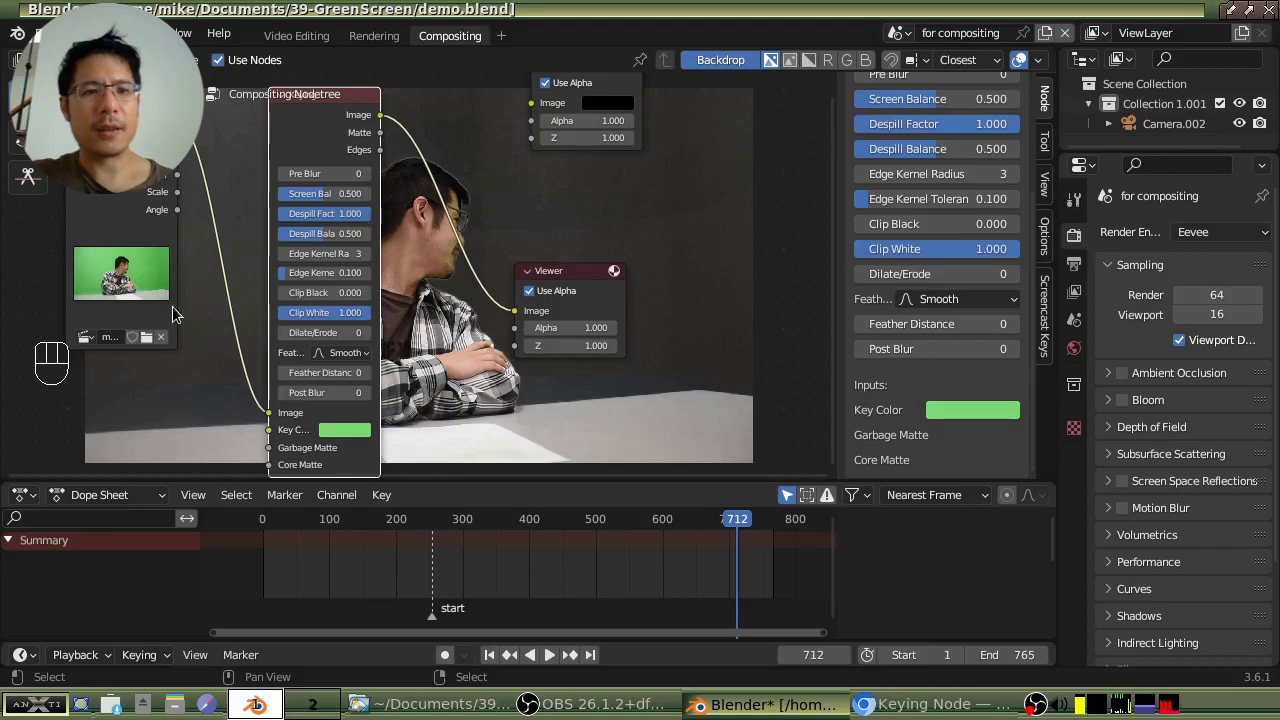
left_click(531, 575)
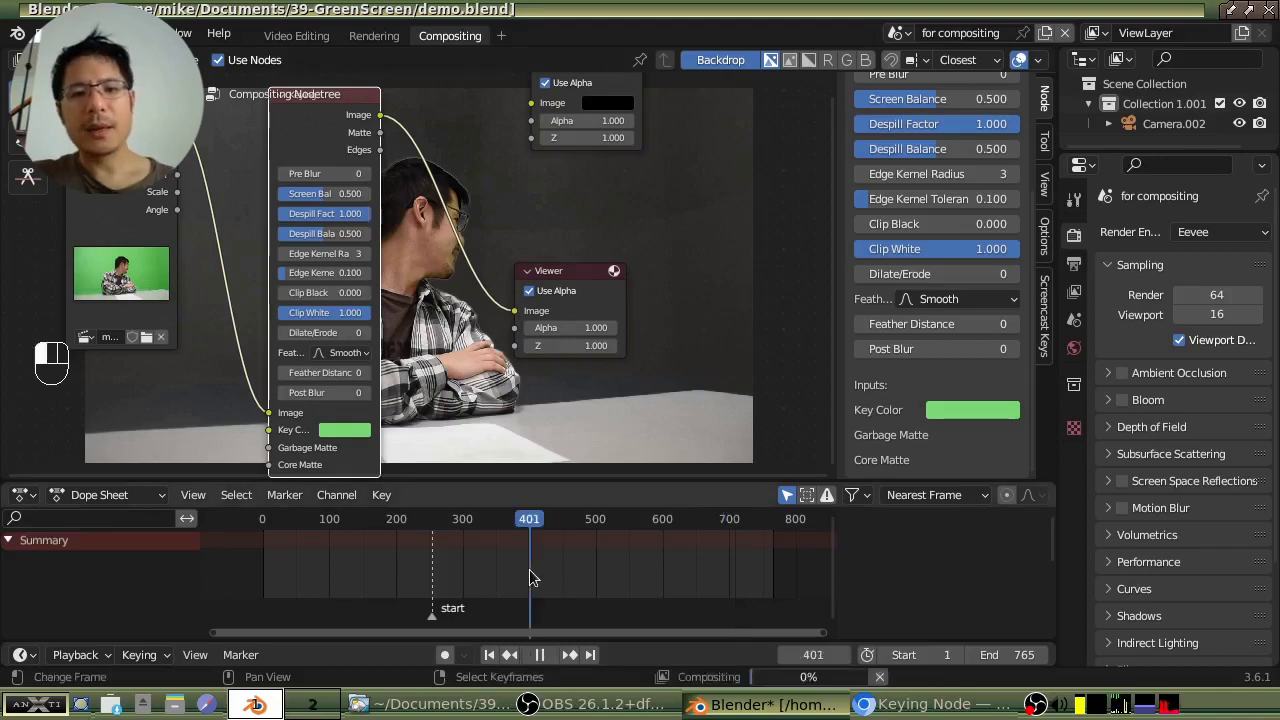
left_click(504, 575)
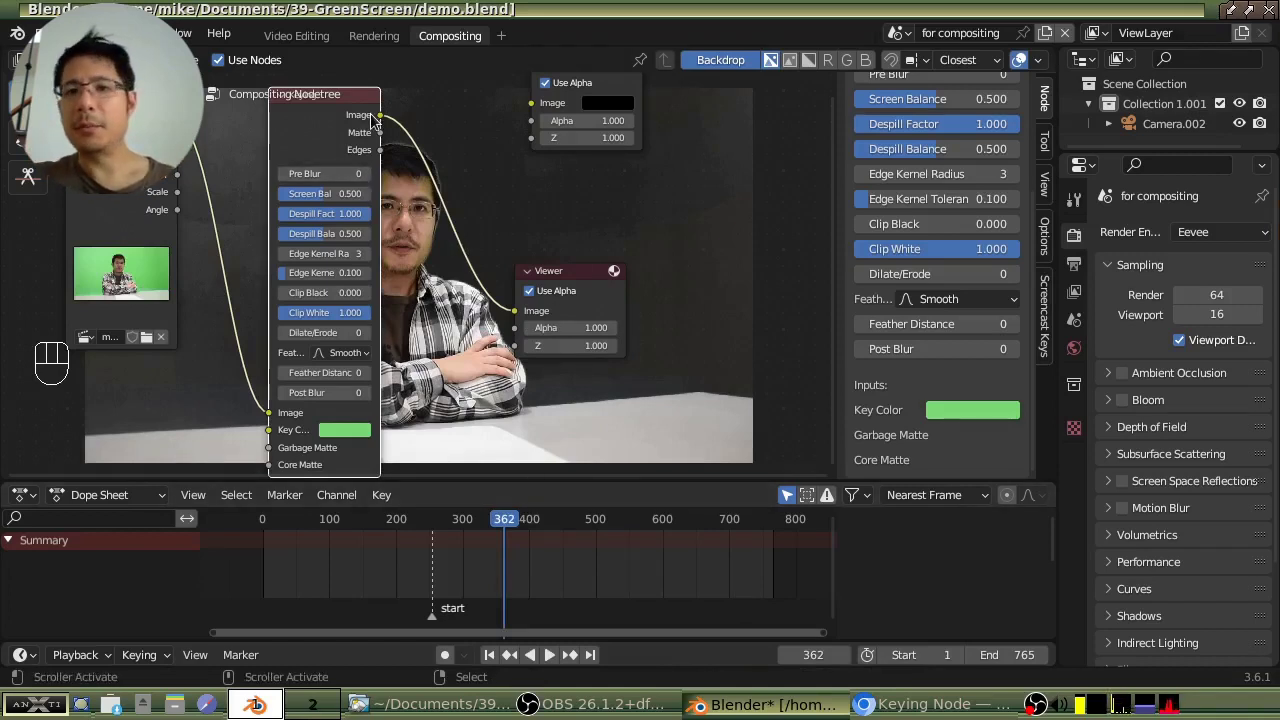
- Show the Keying node's Matte output in the Viewer and inspect the black-and-white matte at several frames between 335 and 667
left_click(315, 140, "ctrl+shift")
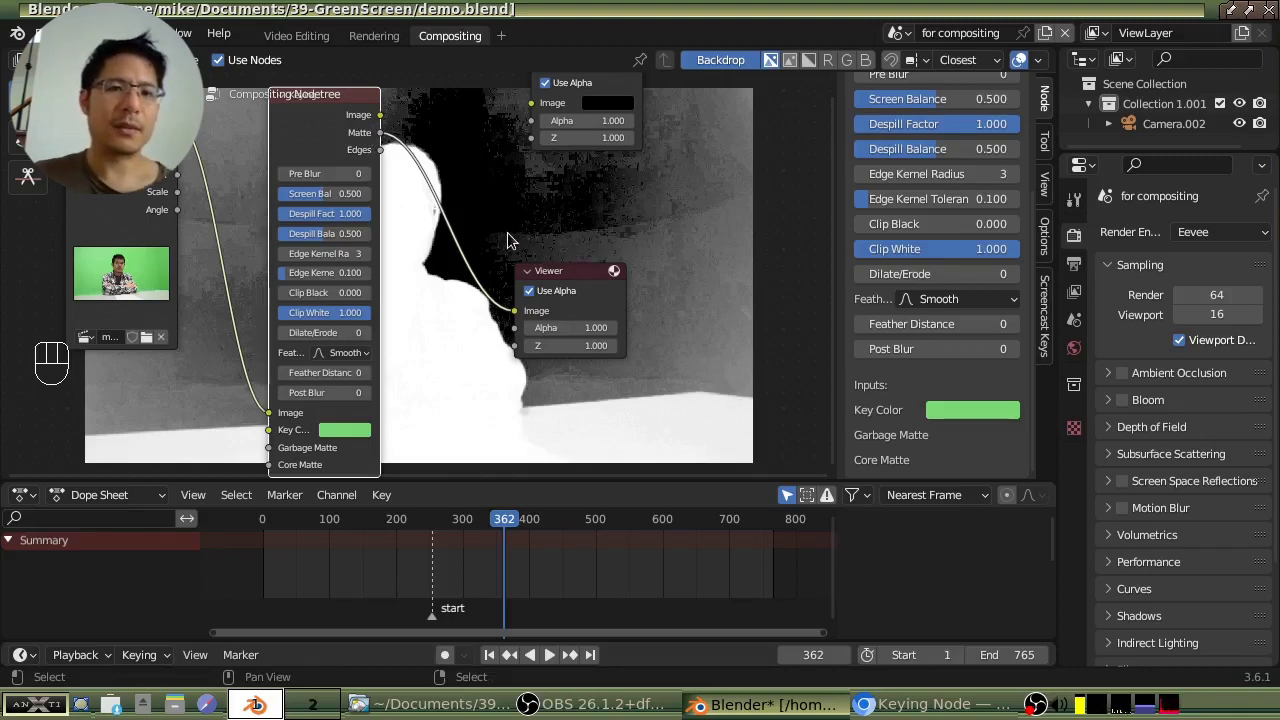
middle_click_drag(506, 224, 326, 241)
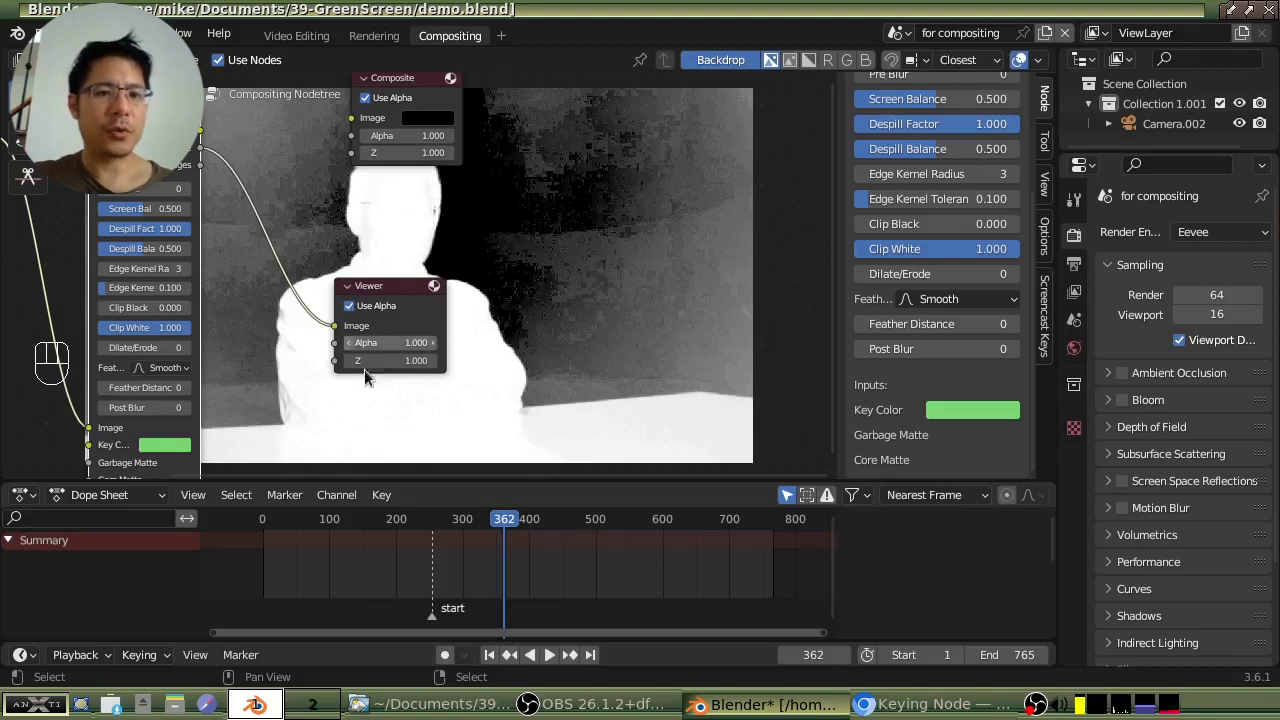
left_click(572, 530)
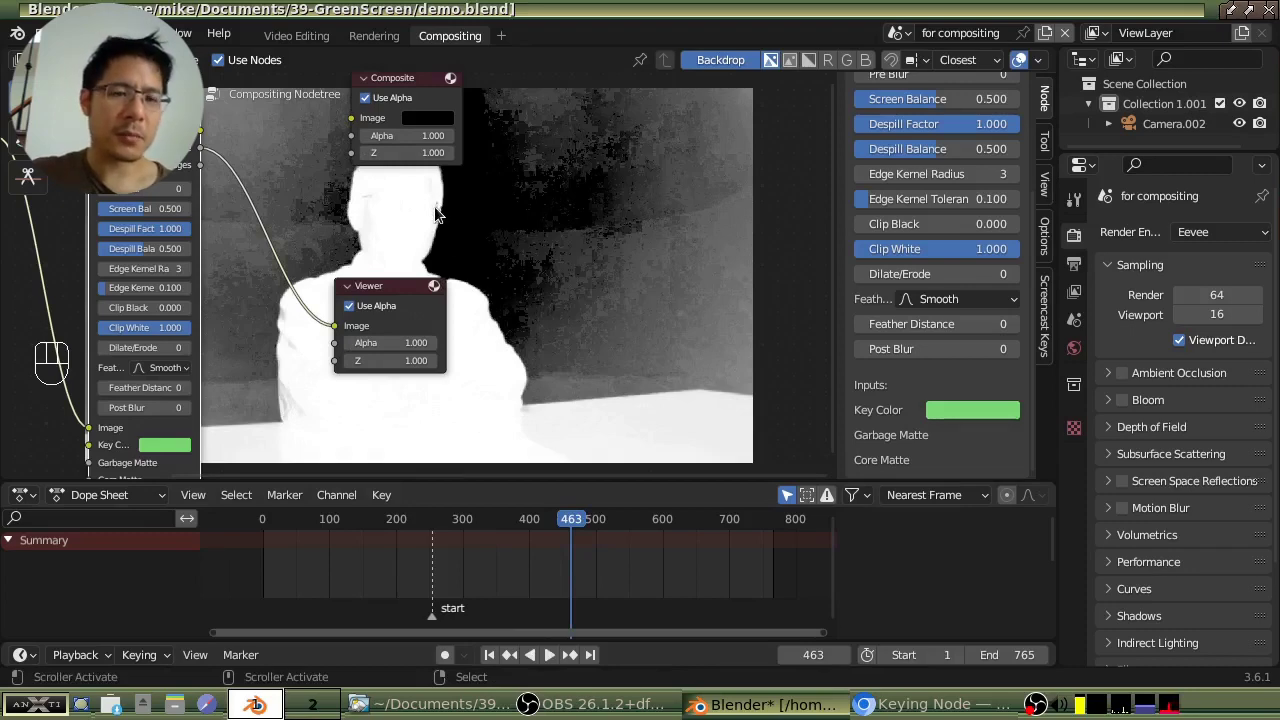
left_click(641, 559)
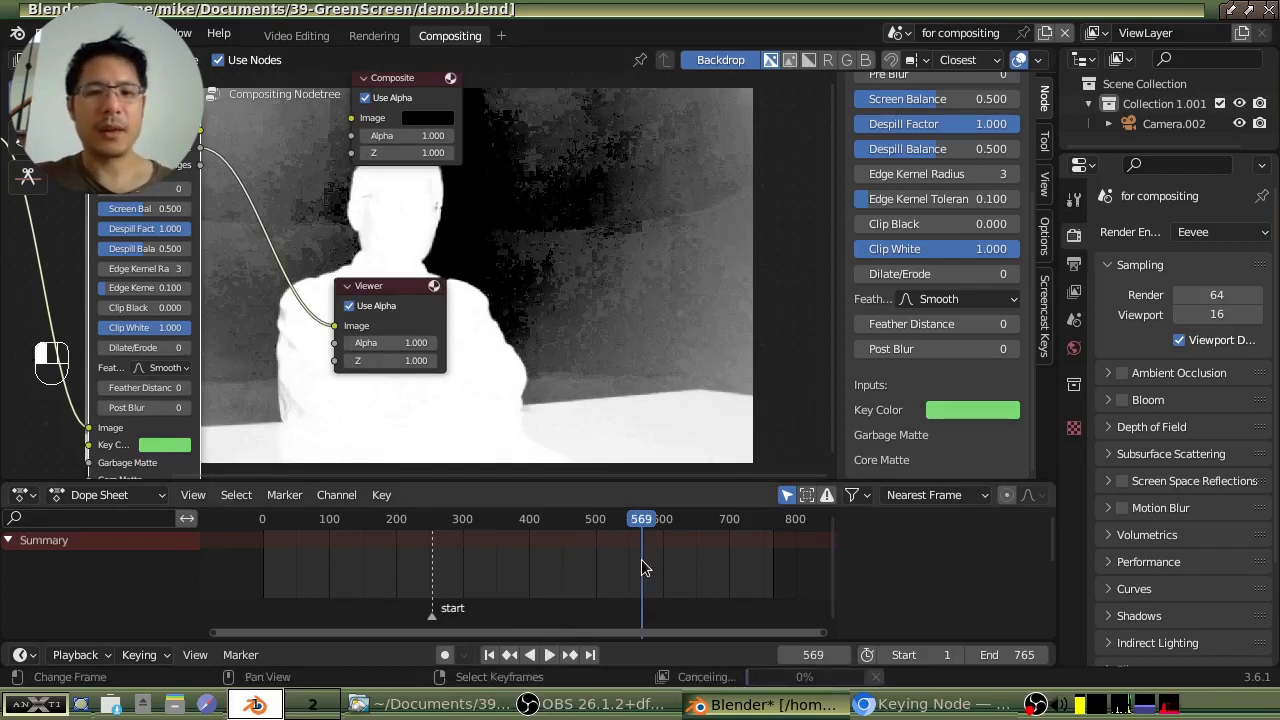
left_click(708, 578)
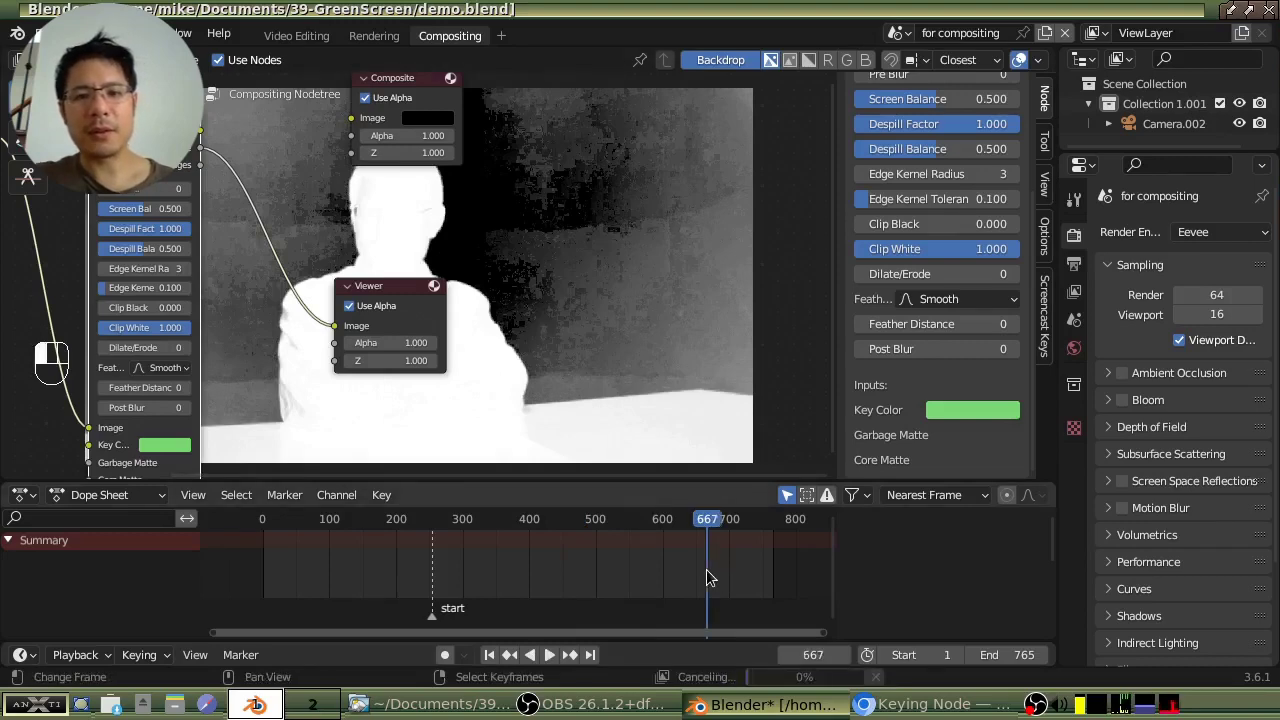
left_click(640, 565)
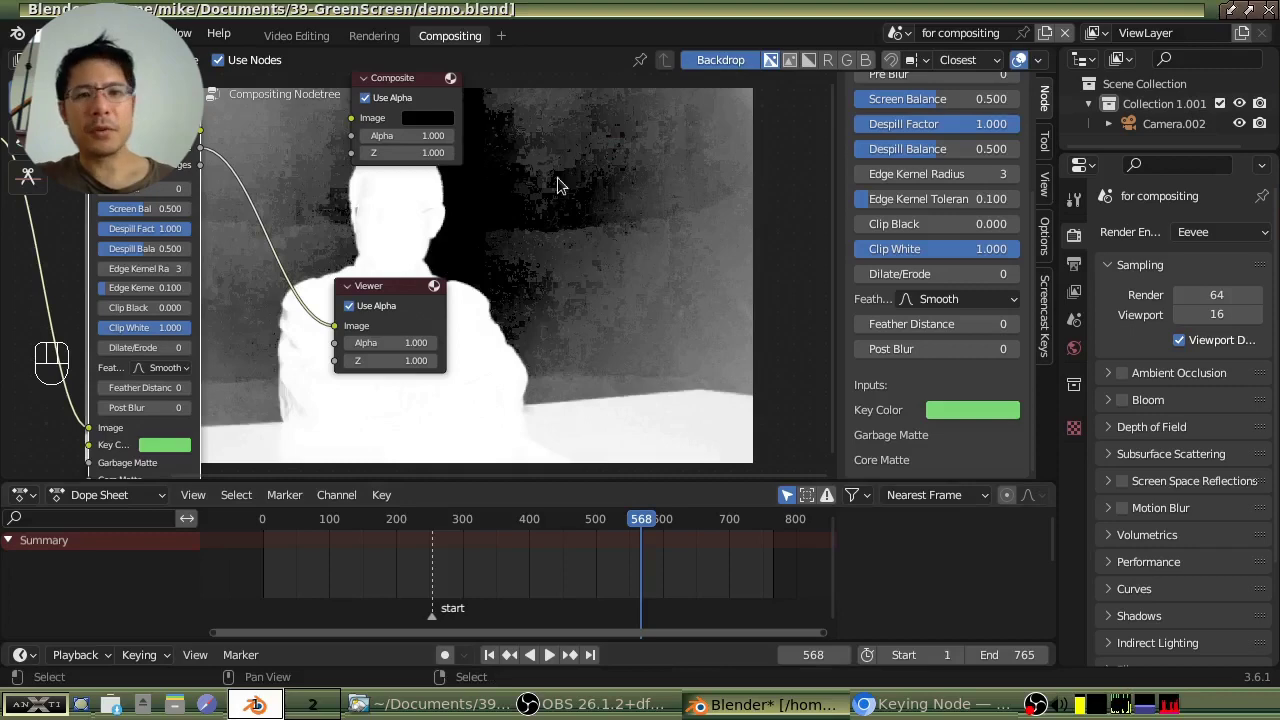
left_click(485, 570)
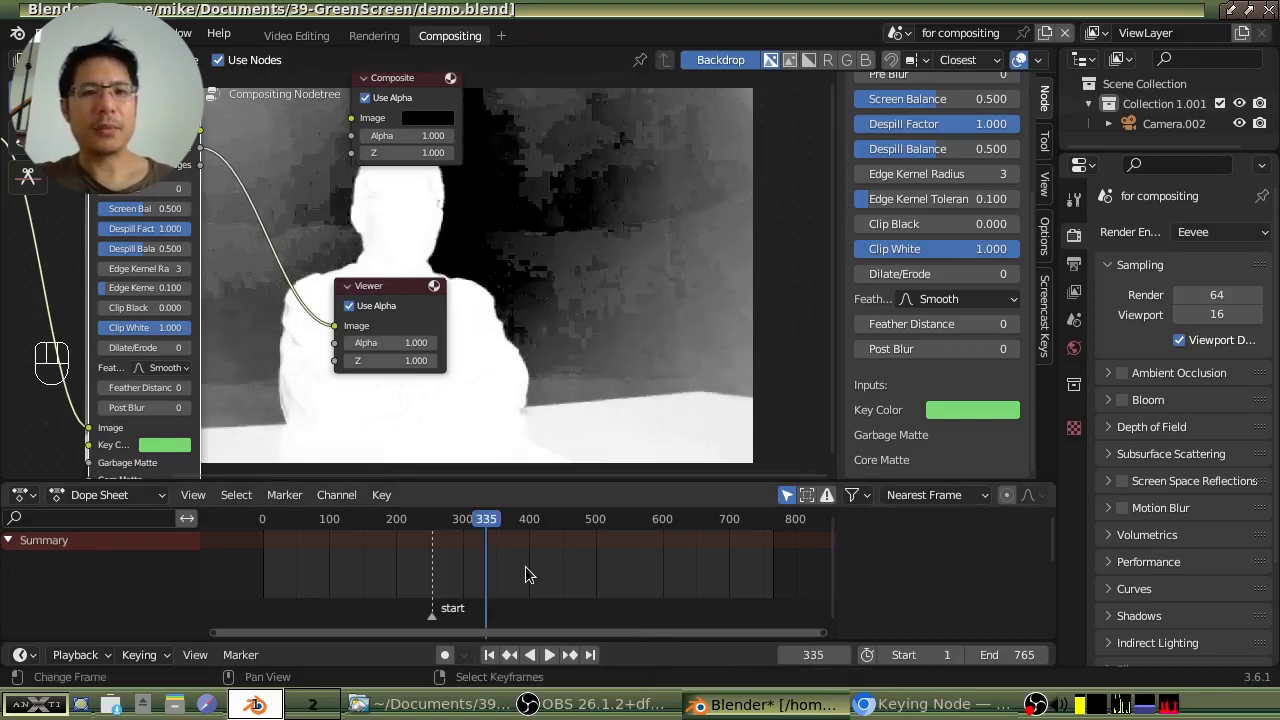
left_click(525, 566)
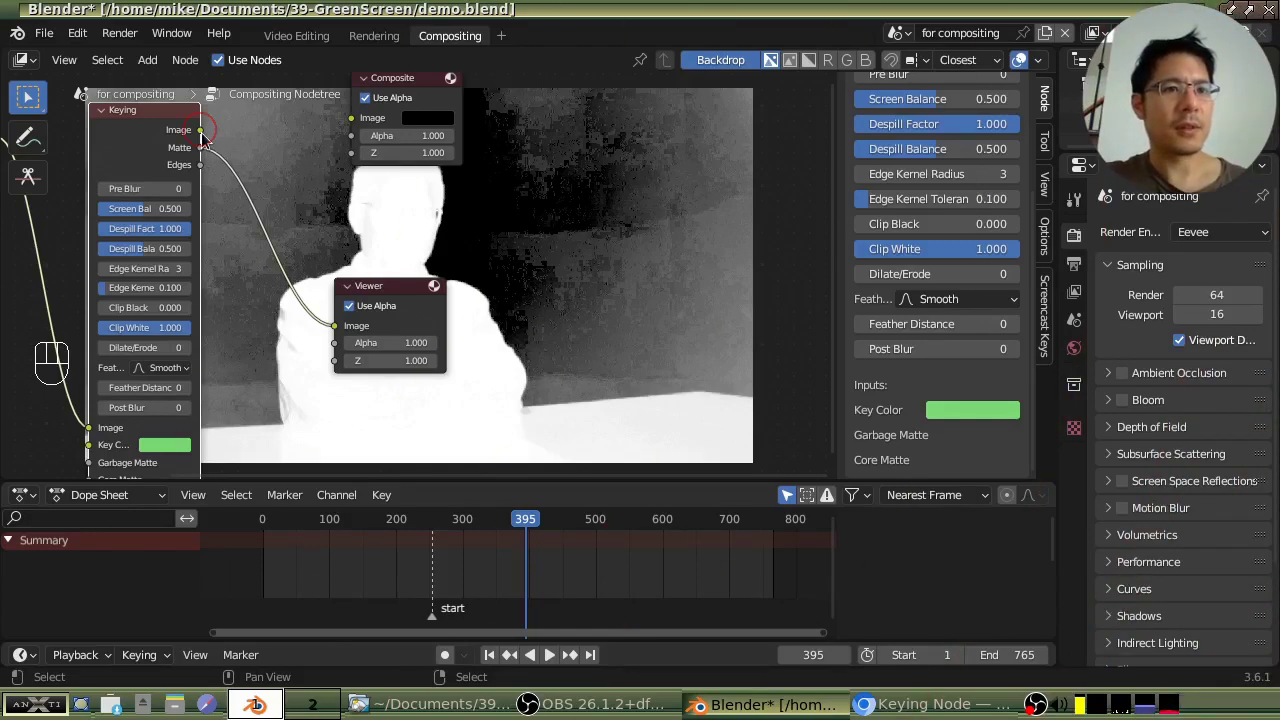
- Connect the Keying node's Image output to the Composite node and shift Composite slightly away from Keying
left_click_drag(203, 135, 350, 119)
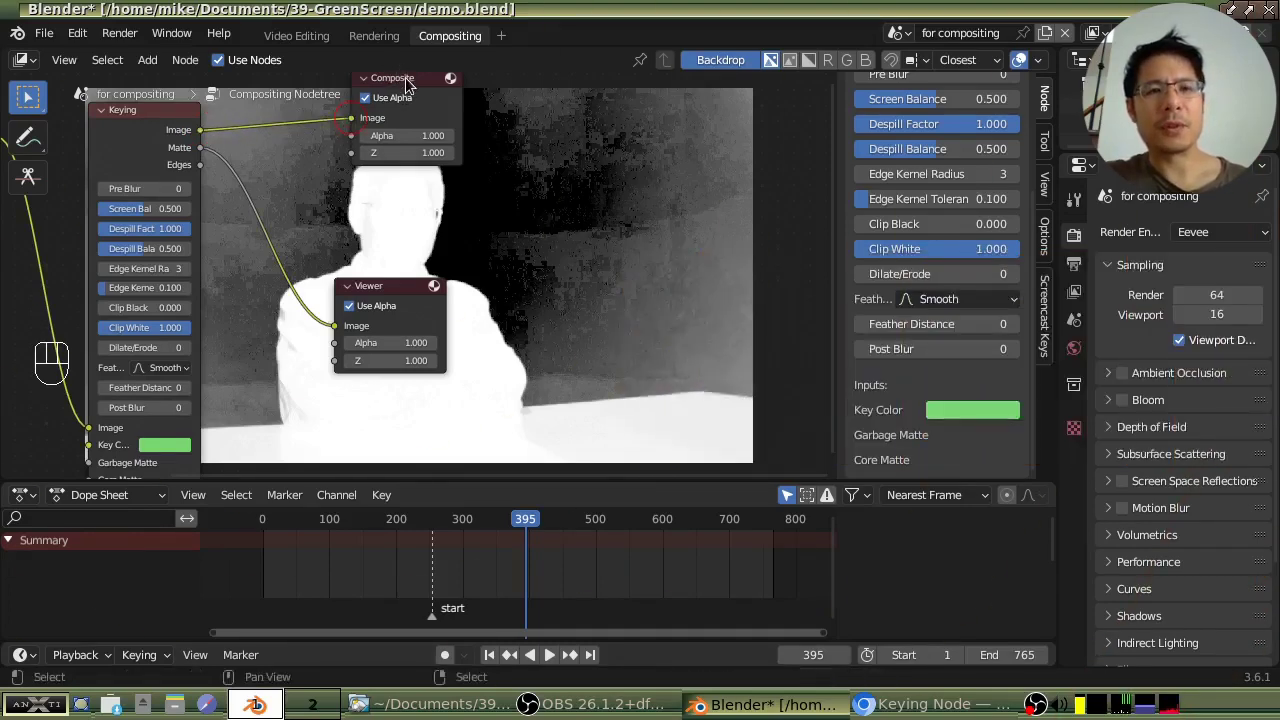
left_click_drag(406, 85, 434, 103)
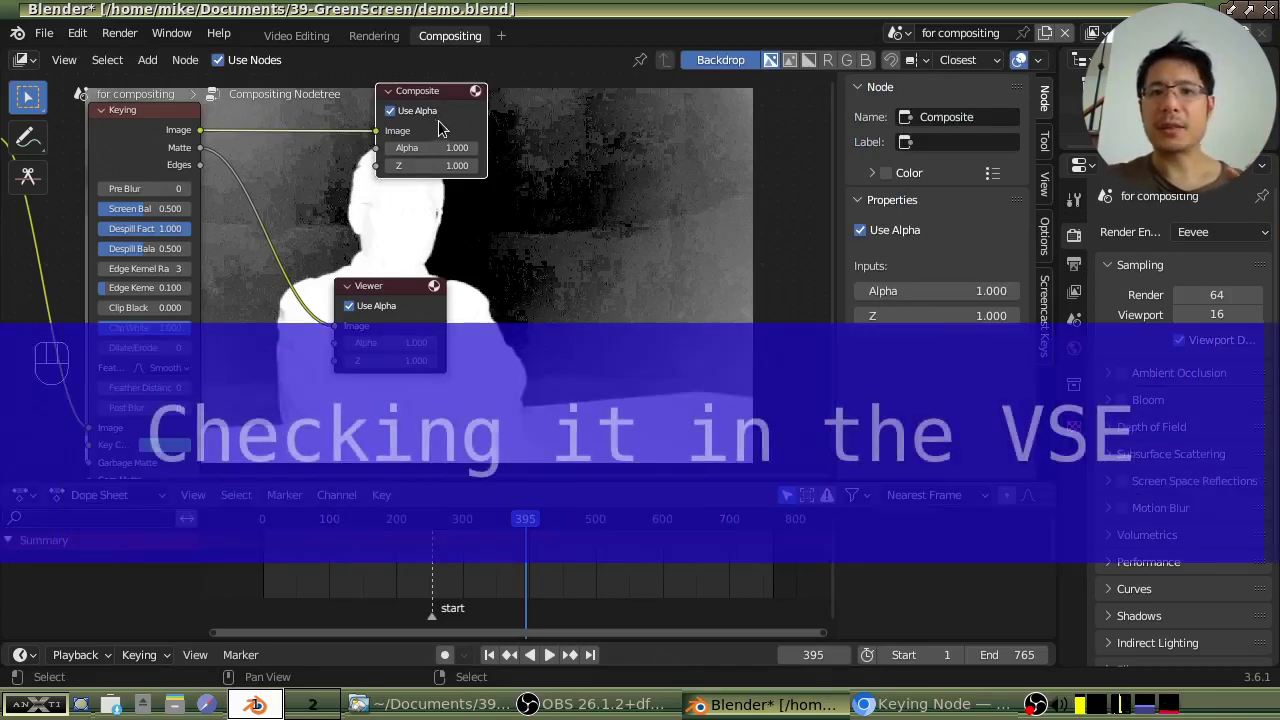
- Show the scene named Scene in the Video Editing workspace at its first frame
left_click(303, 37)
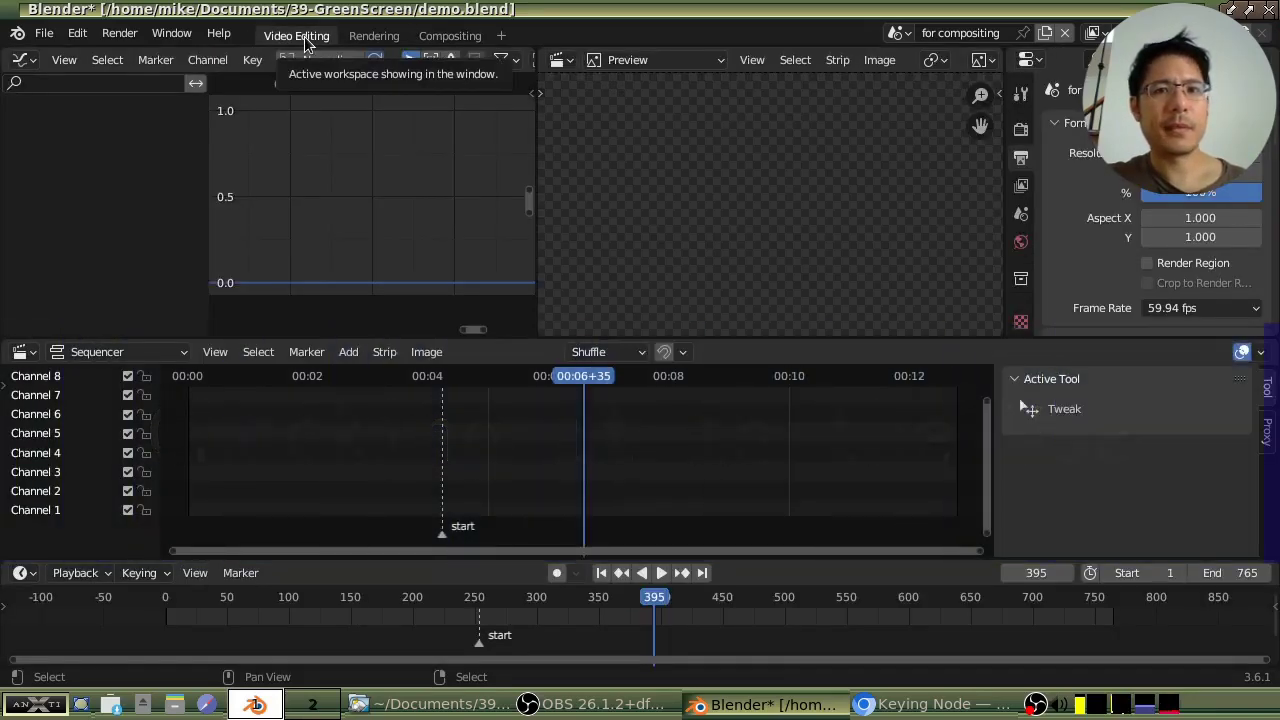
left_click(896, 34)
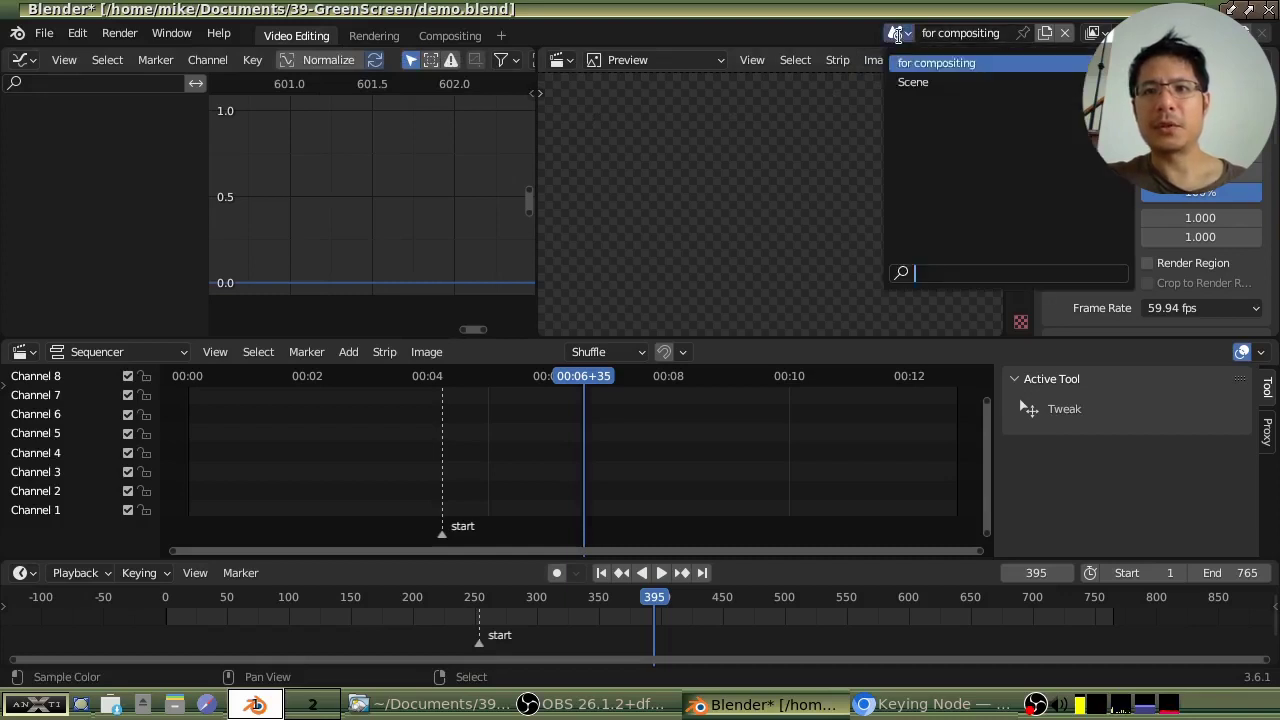
left_click(920, 82)
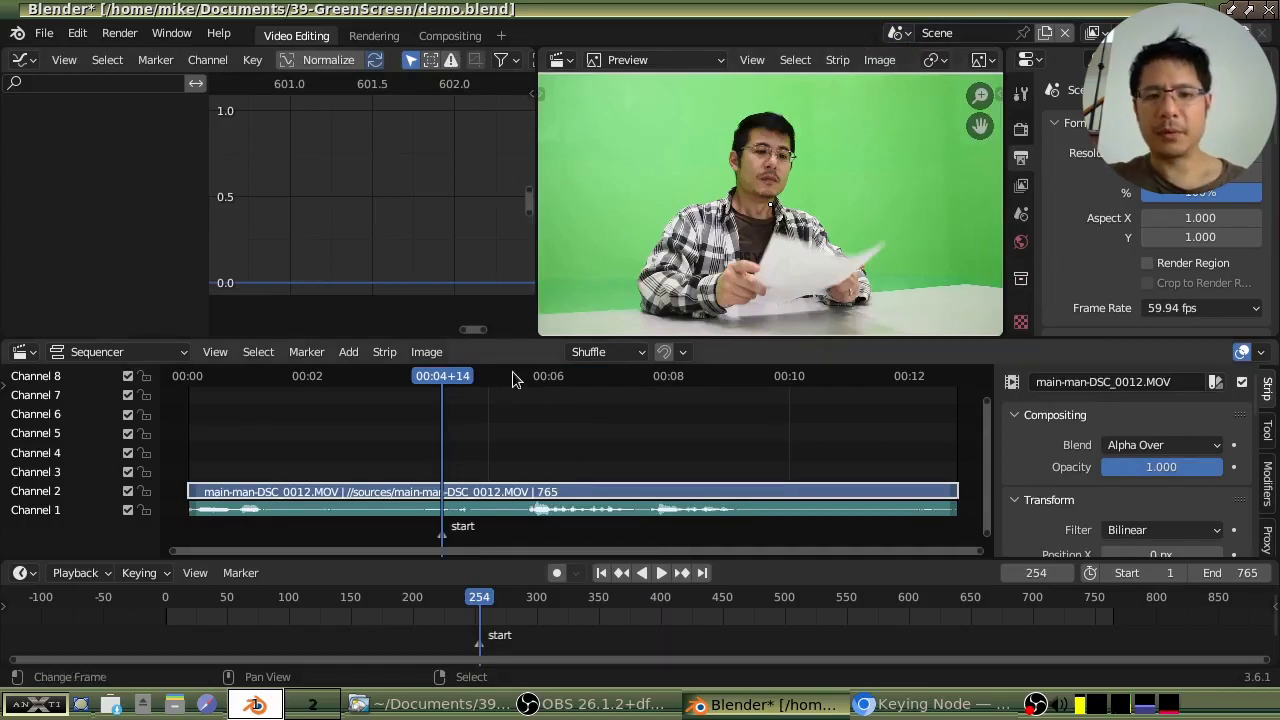
left_click(601, 573)
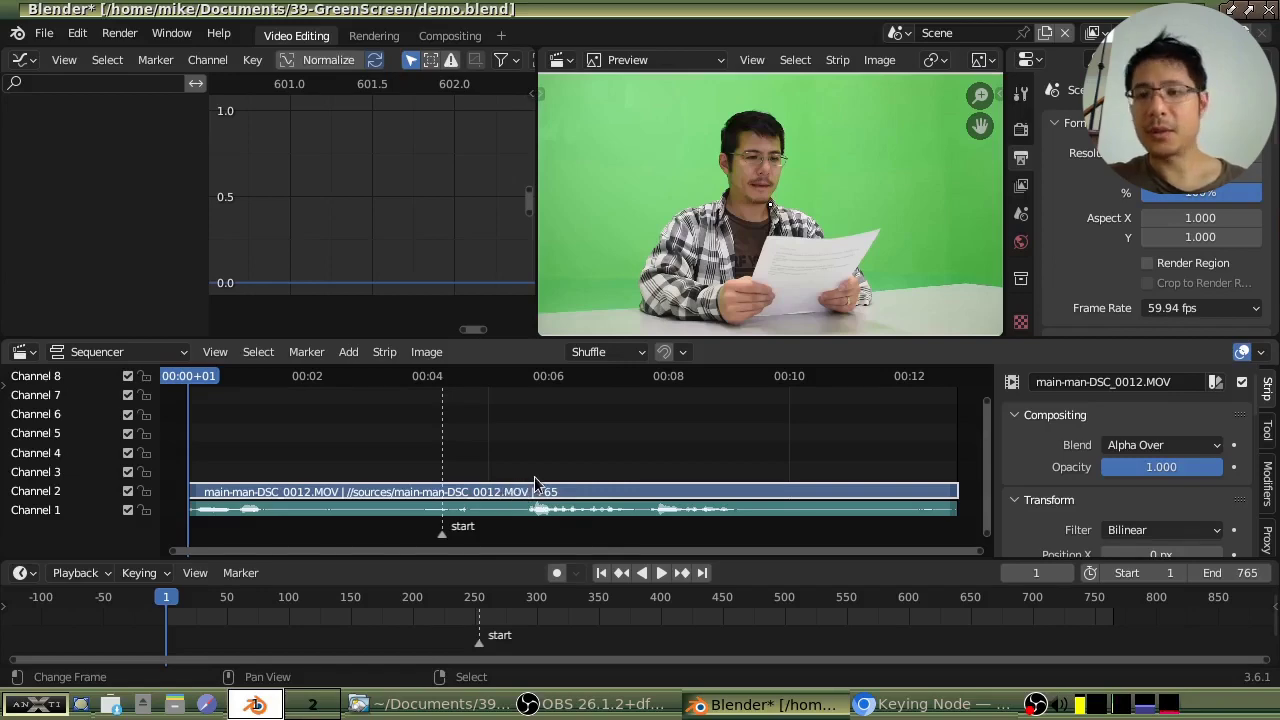
- Disable the main-man-DSC_0012.MOV movie strip, then add a Color strip in channel 3 and extend it to 781 frames
left_click(1244, 386)
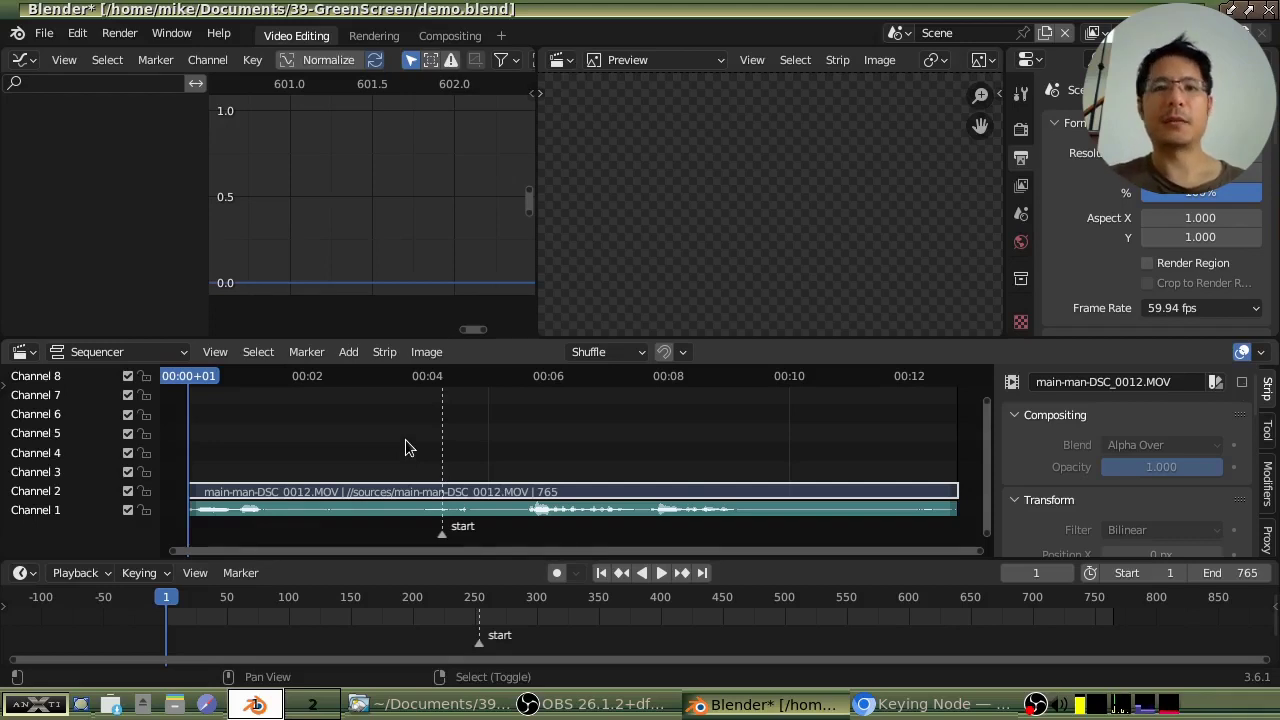
key("shift+a")
mouse_move(408, 447)
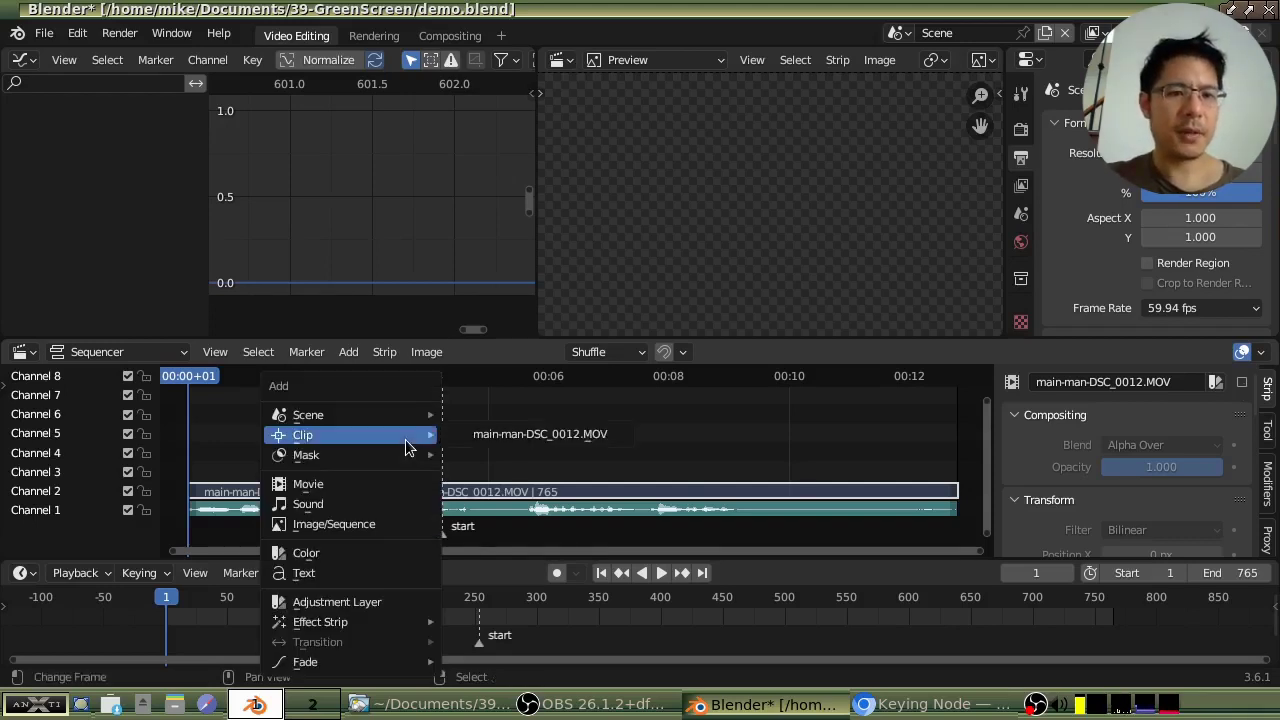
left_click(340, 556)
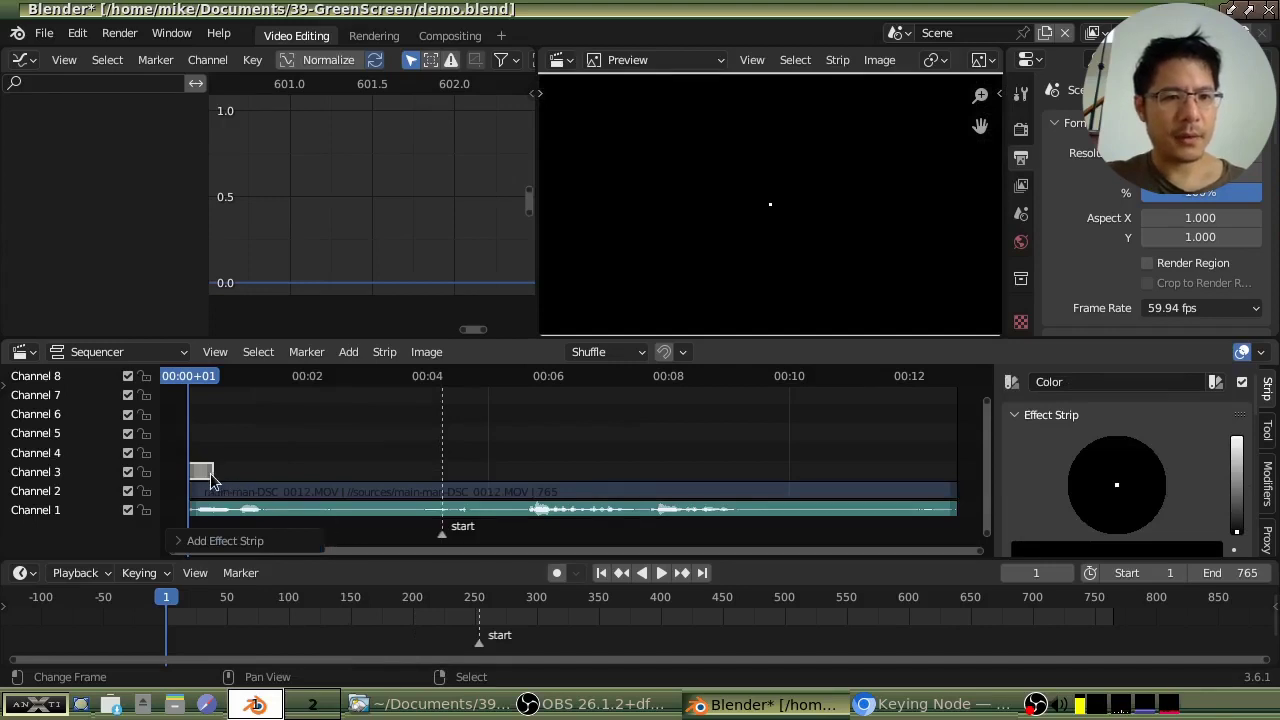
left_click_drag(212, 478, 945, 466)
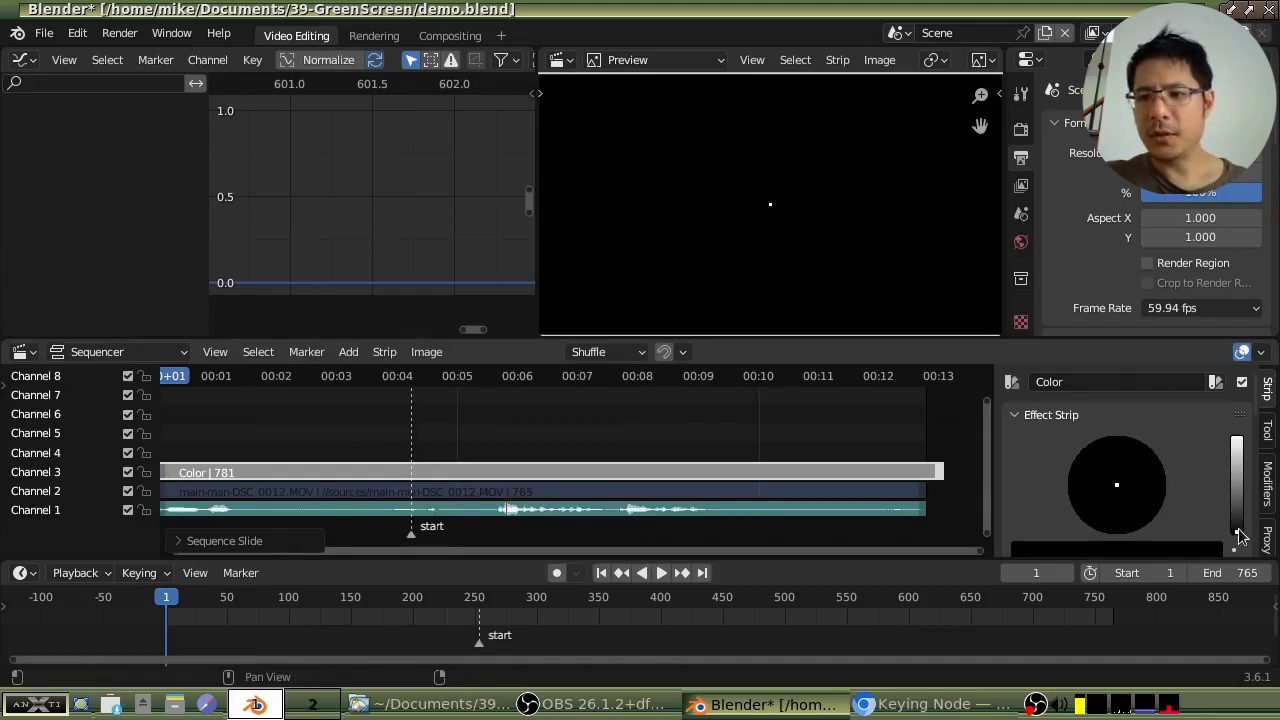
- Change the Color strip's color to fully bright, saturated magenta
scroll(1240, 540, "down", 1)
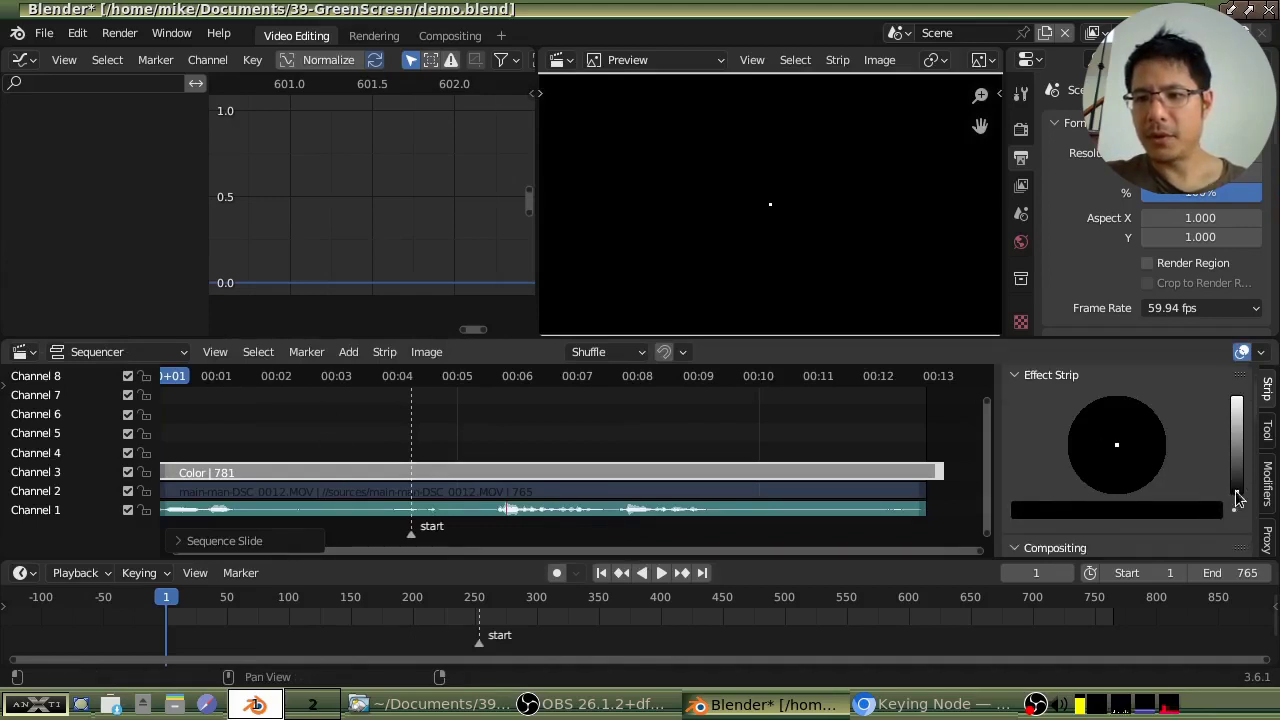
left_click_drag(1237, 492, 1237, 399)
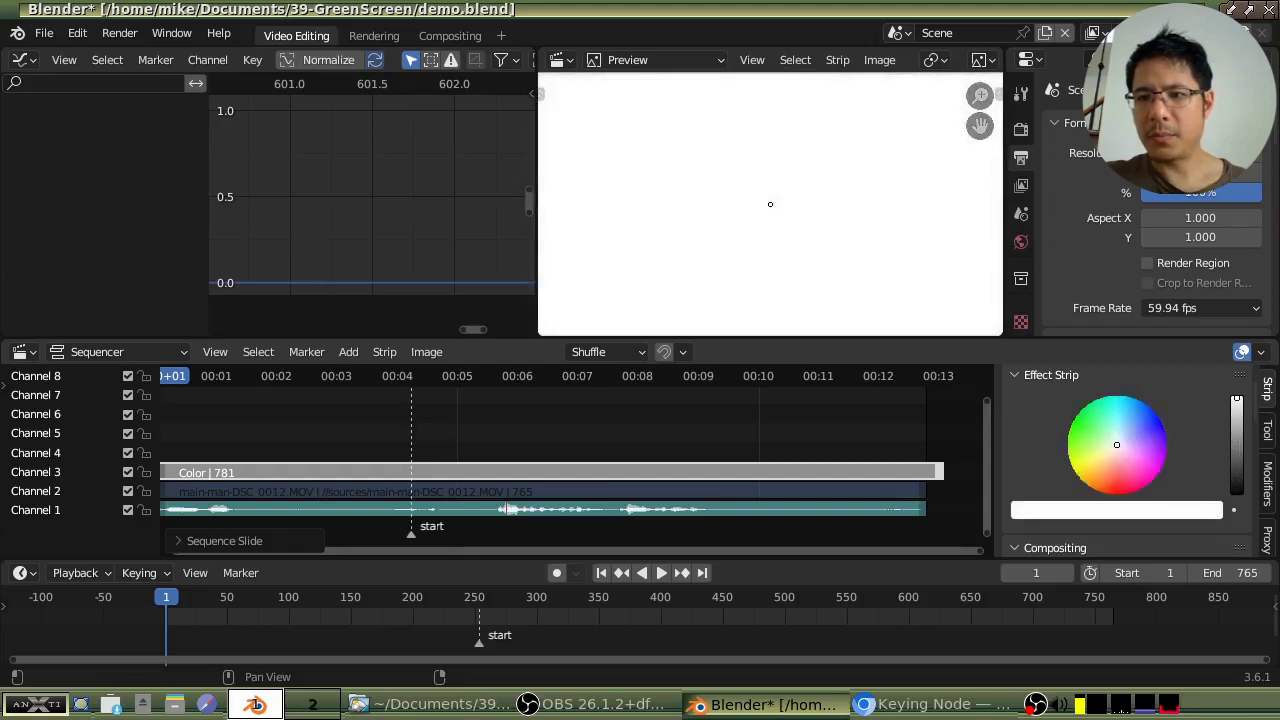
left_click_drag(1157, 462, 1160, 469)
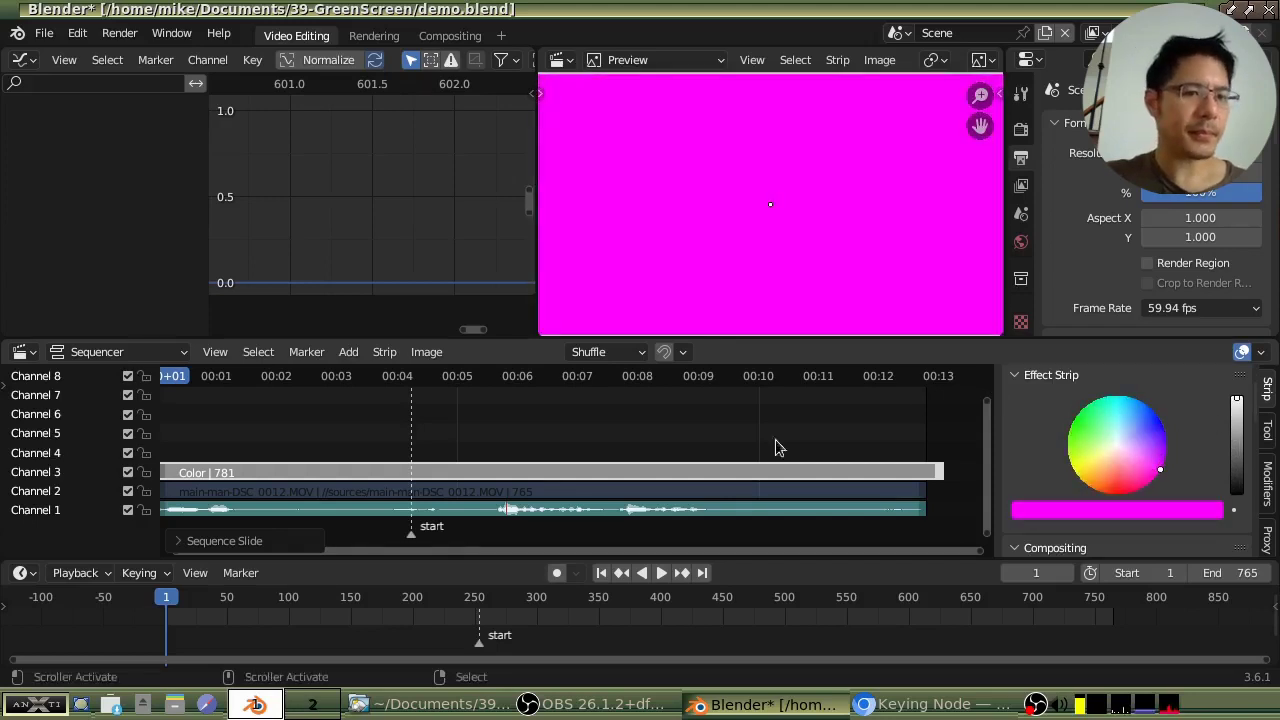
- Add the for compositing scene as a scene strip in channel 4, above the Color strip, starting at frame 1
key("Home")
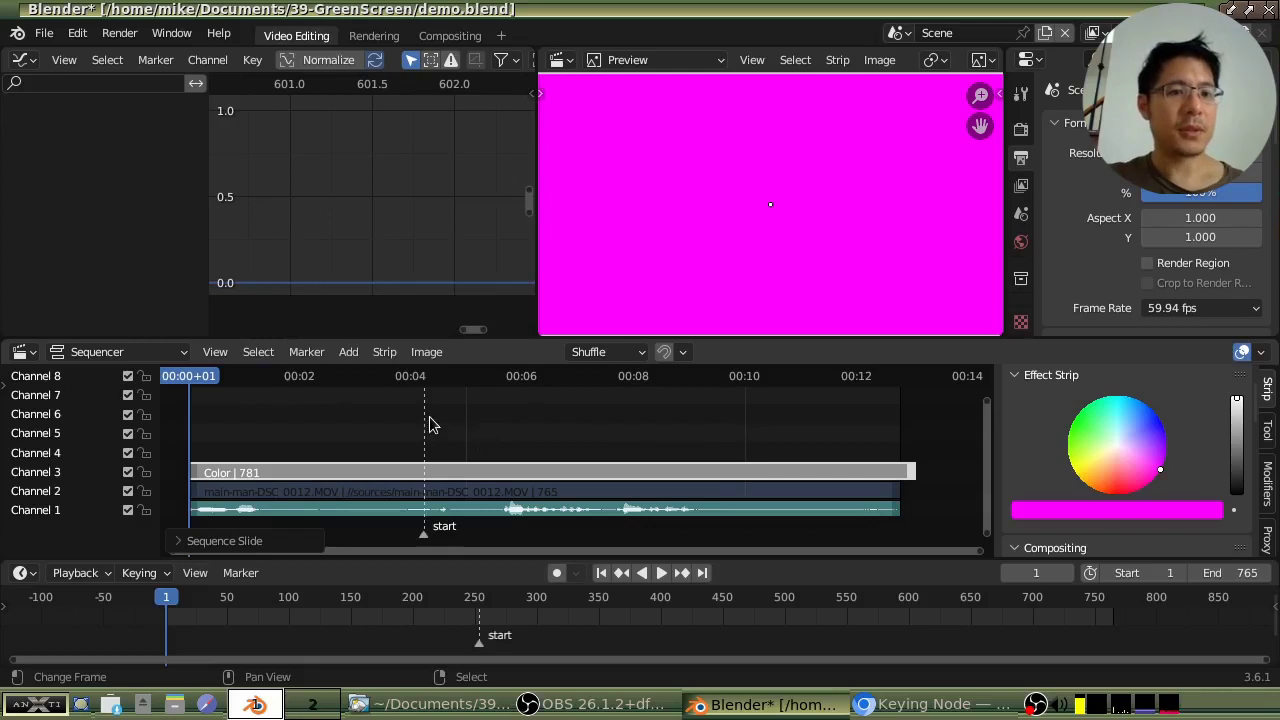
left_click(349, 356)
mouse_move(406, 386)
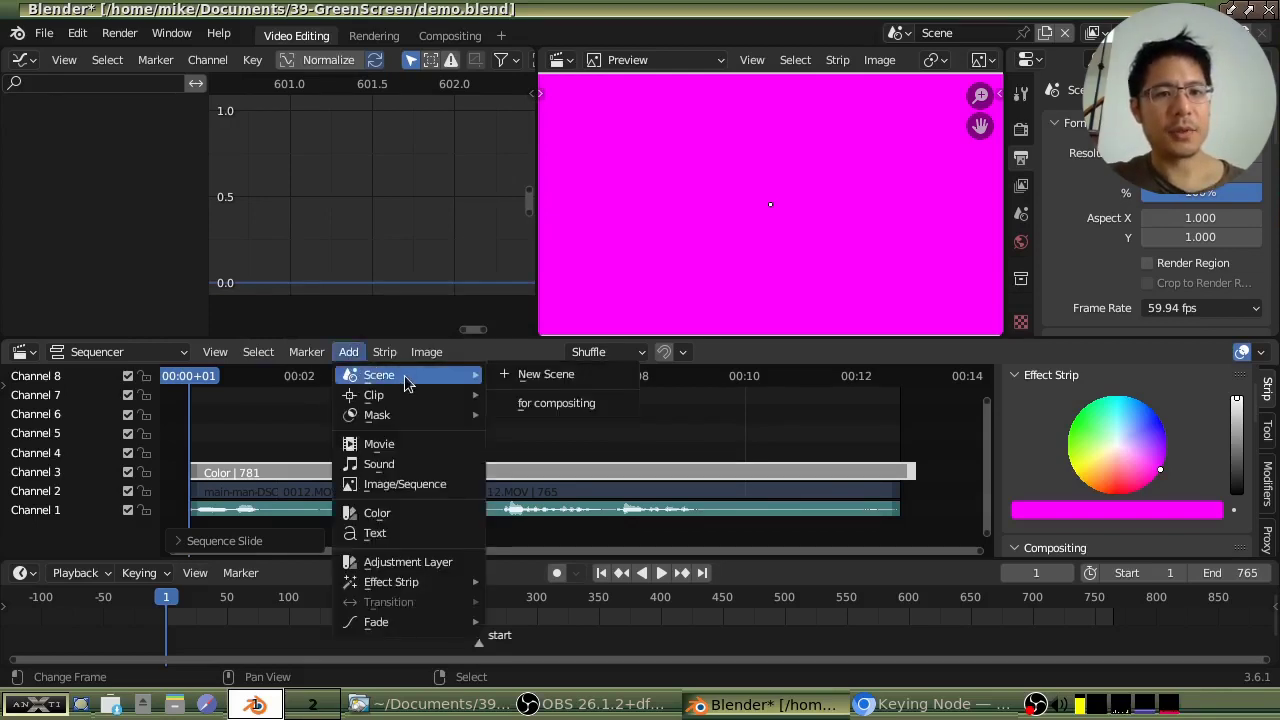
left_click(576, 405)
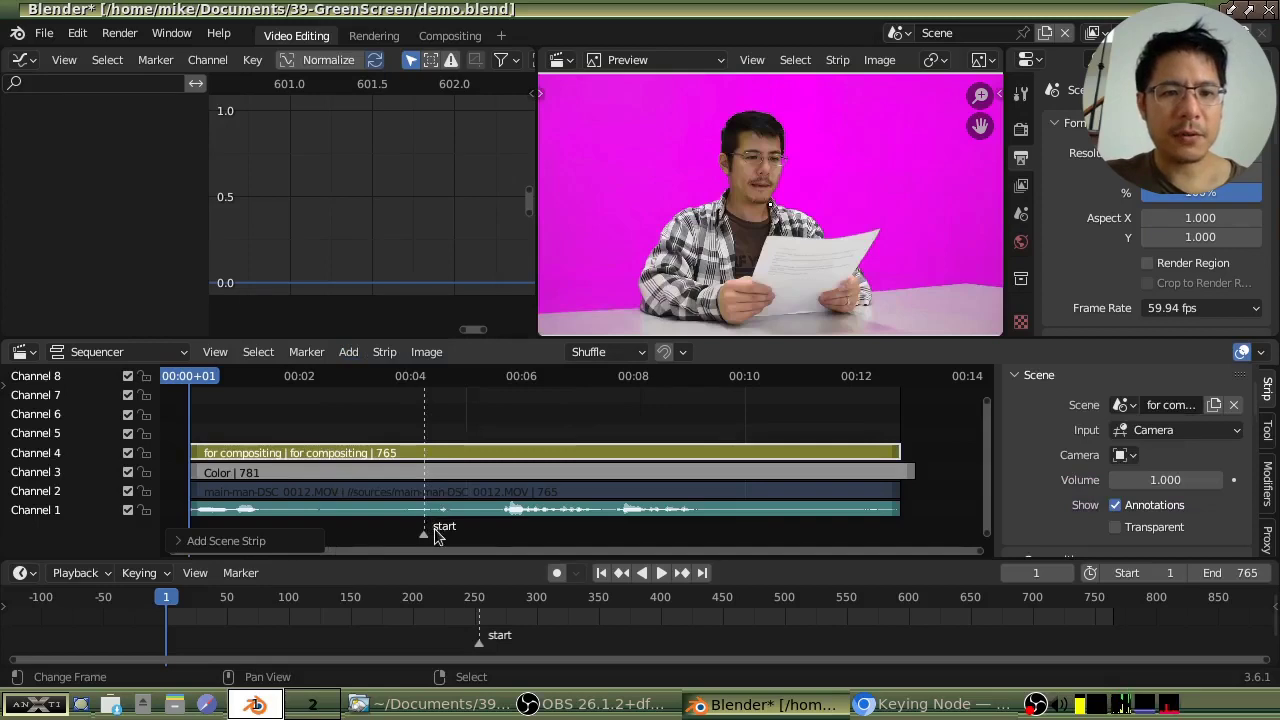
- Check the keyed footage against the magenta background at the start marker and at frames such as 330, 477, 692 and 669
left_click(307, 352)
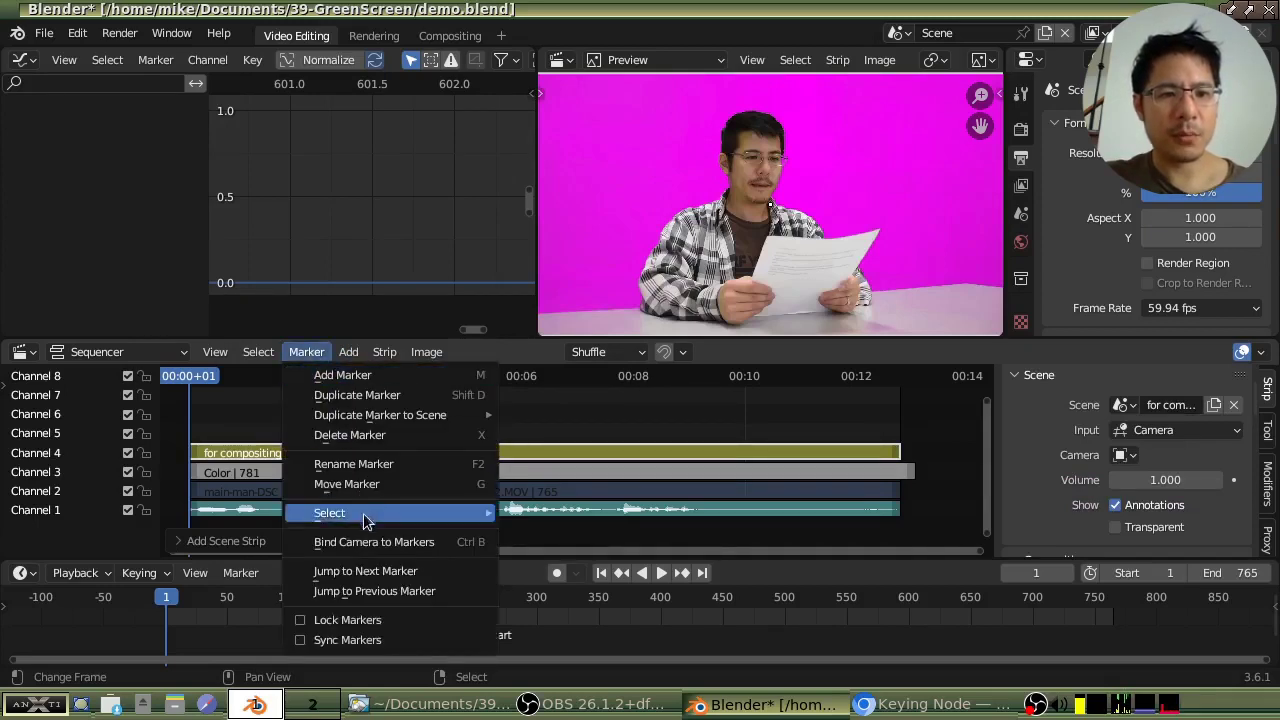
left_click(365, 571)
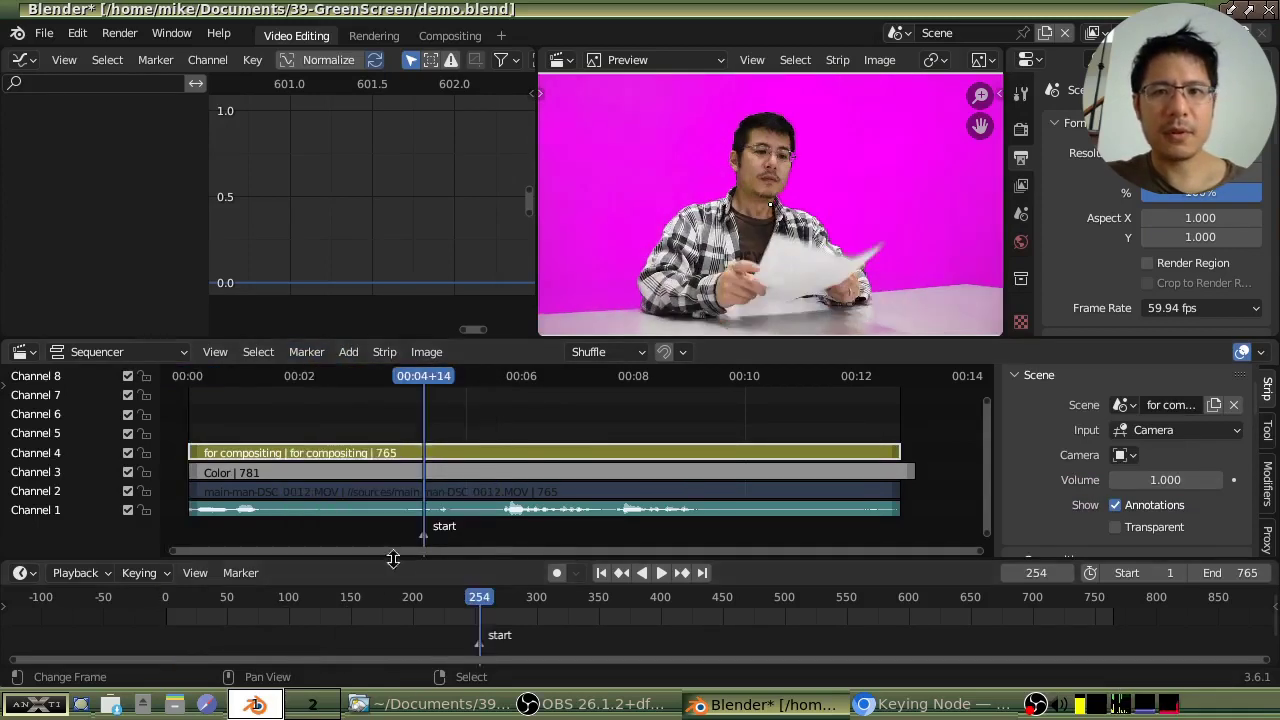
left_click(493, 425)
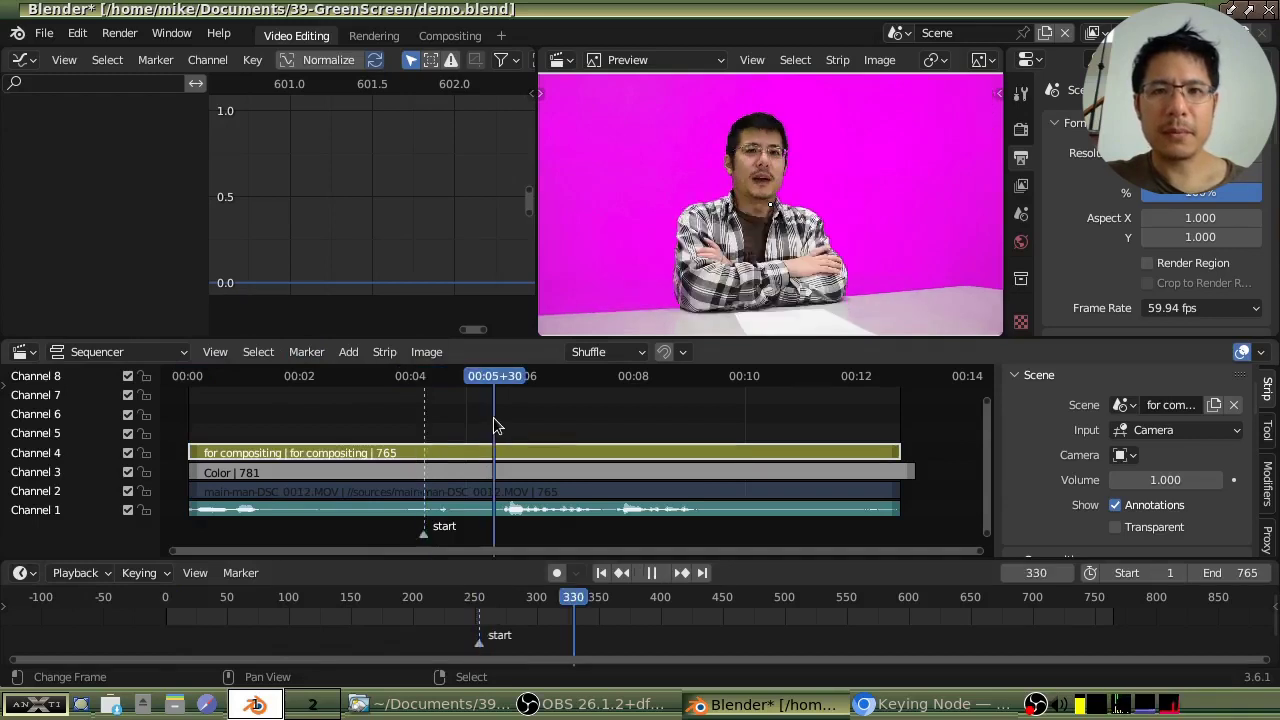
left_click_drag(538, 417, 751, 426)
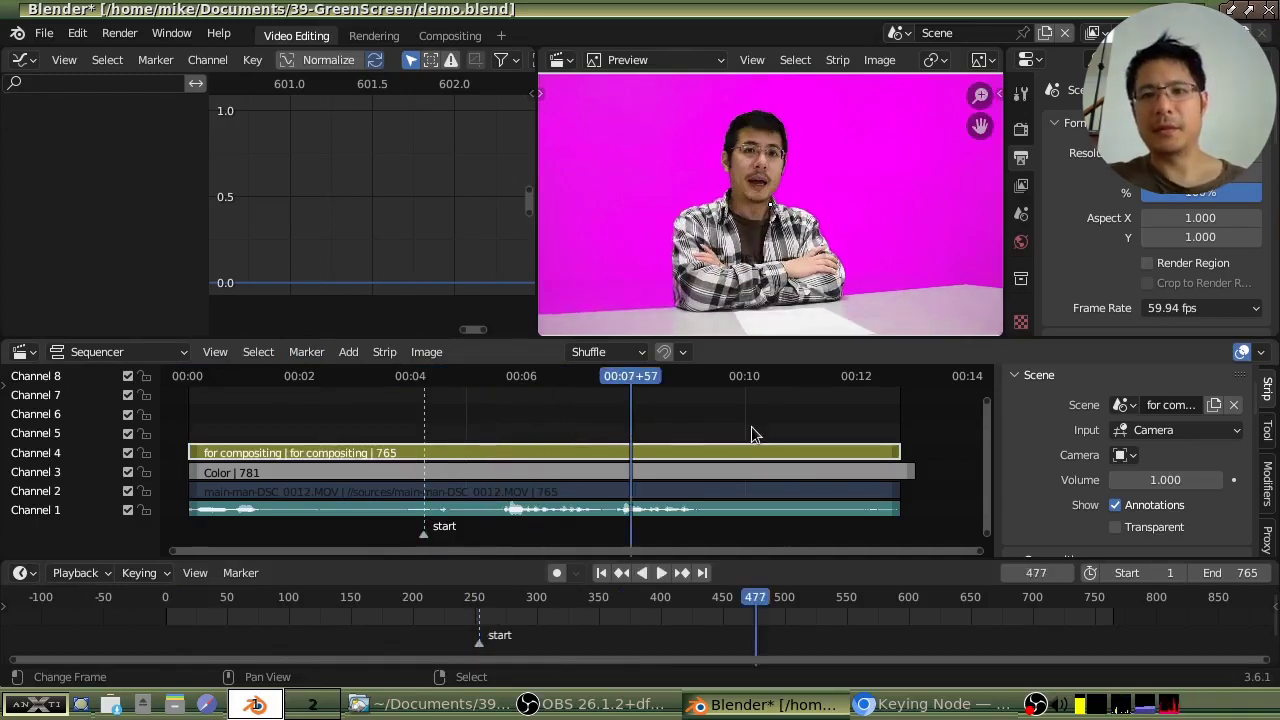
left_click(831, 429)
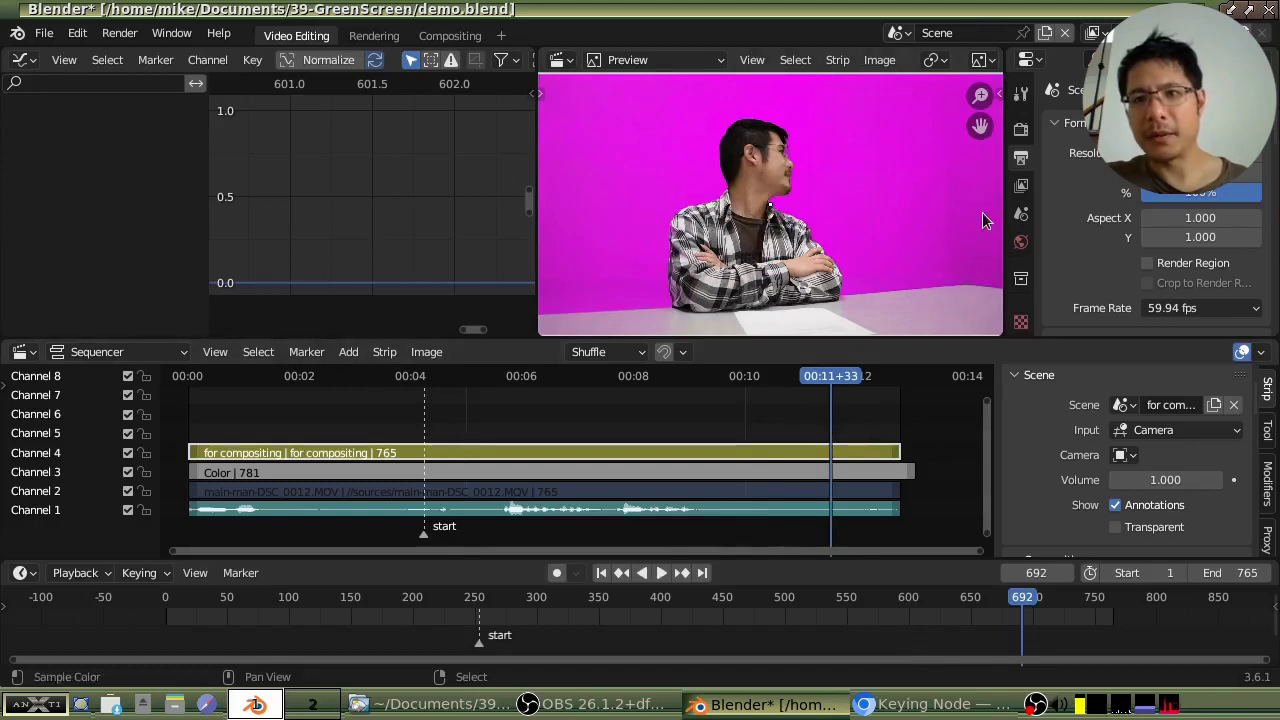
left_click(809, 423)
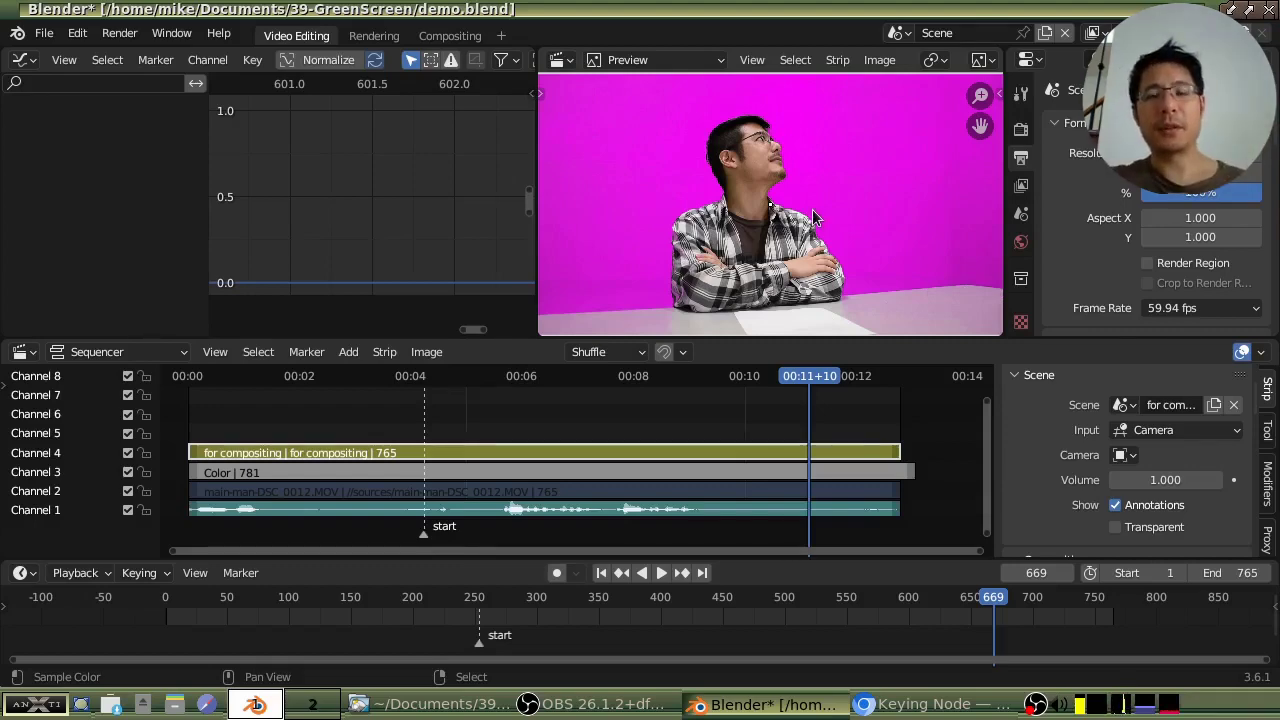
- Pin Scene to the Video Editing workspace, check the scene in each workspace by switching back and forth, and end in Compositing
left_click(1023, 34)
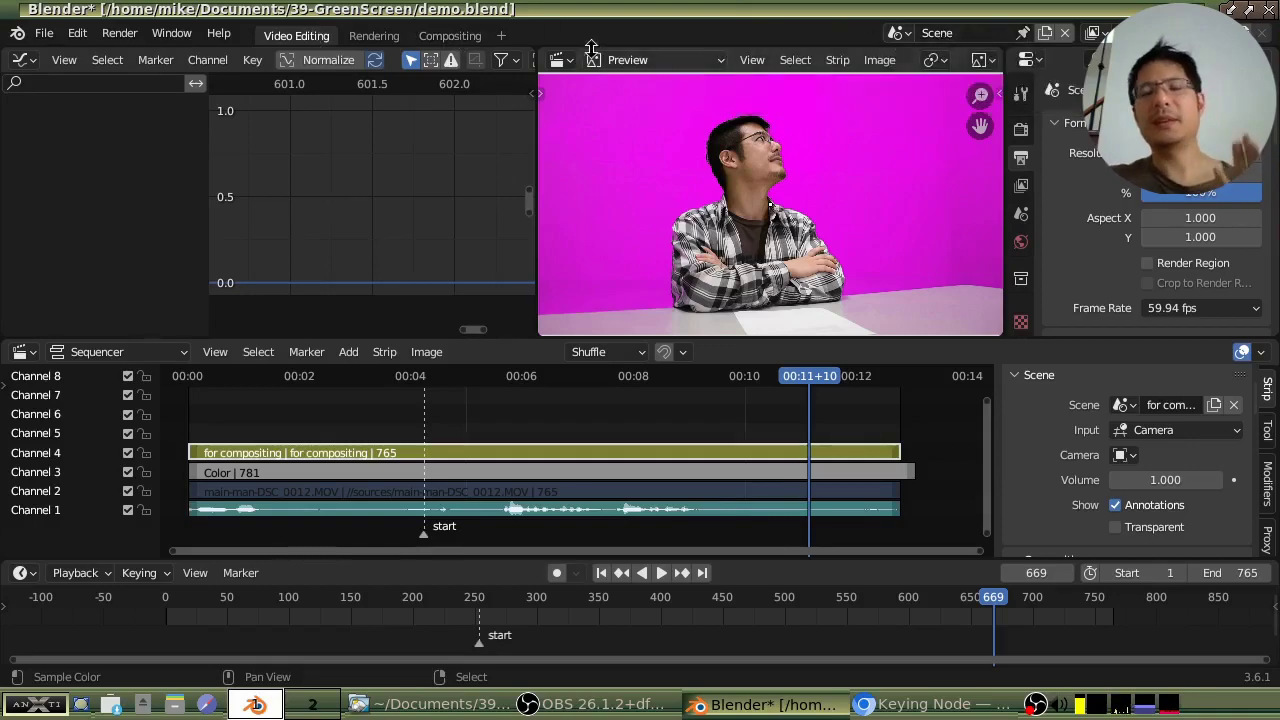
left_click(453, 40)
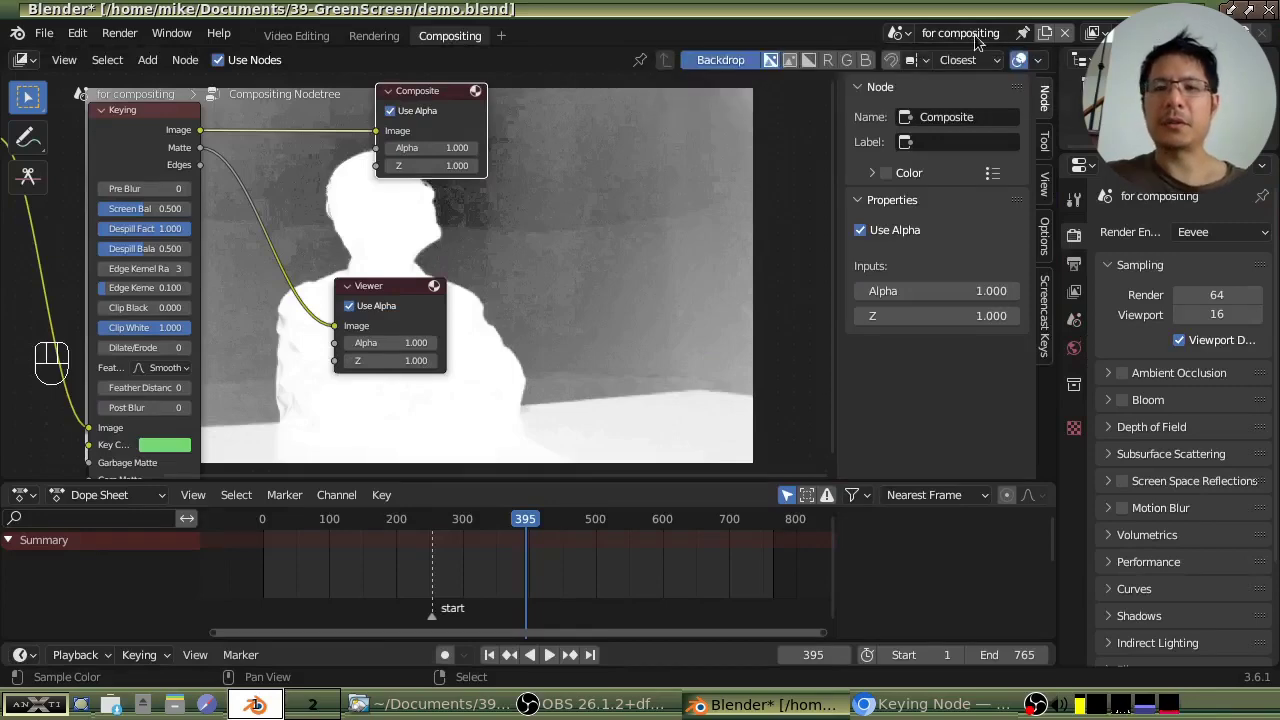
left_click(290, 38)
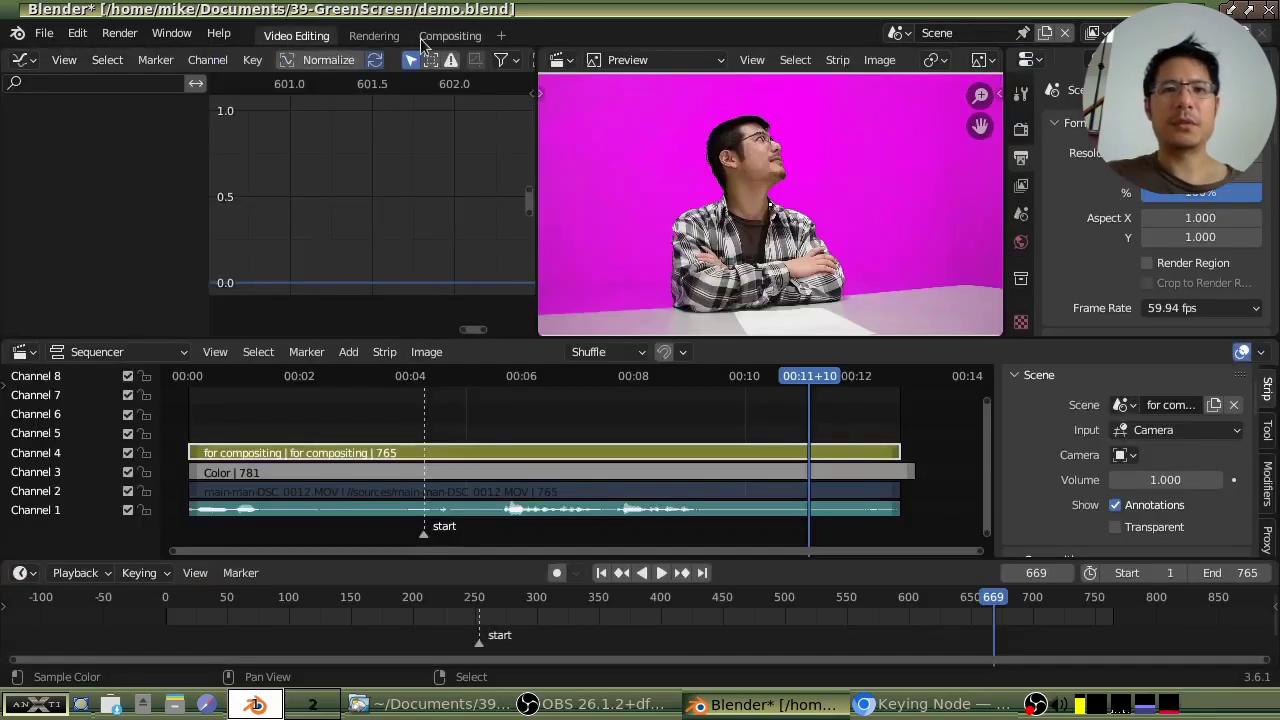
left_click(452, 40)
left_click(298, 36)
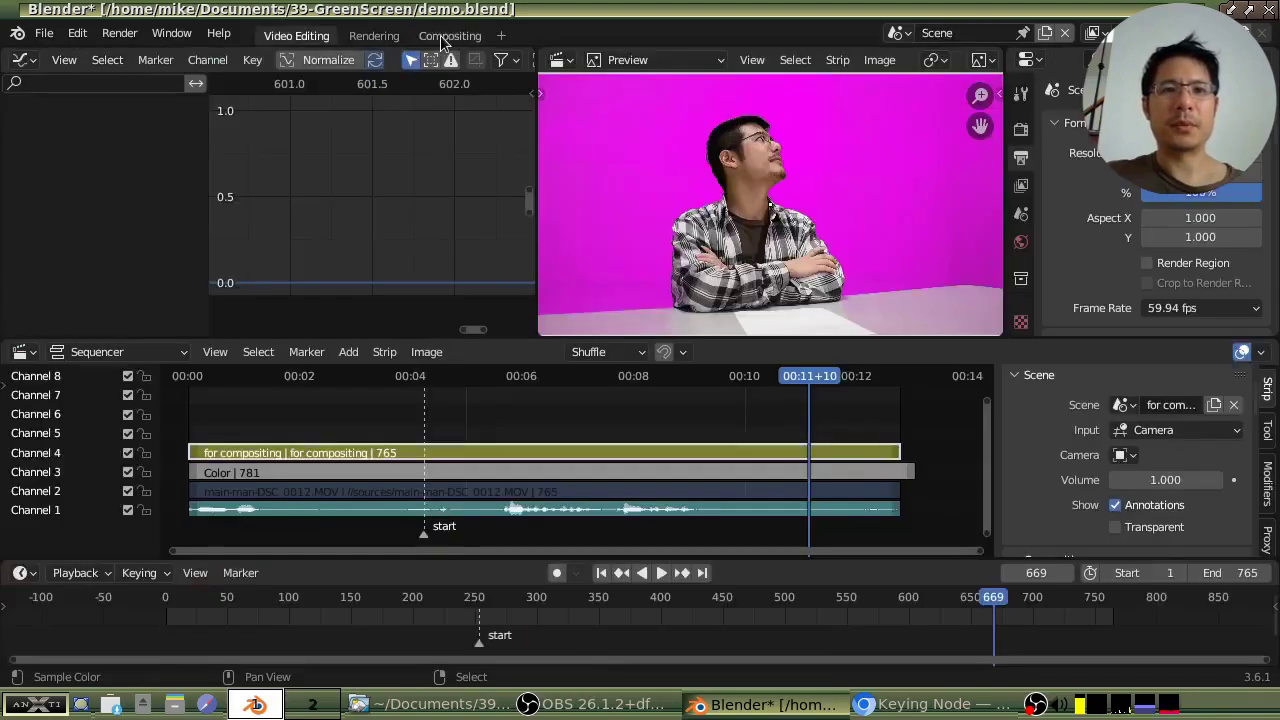
left_click(443, 36)
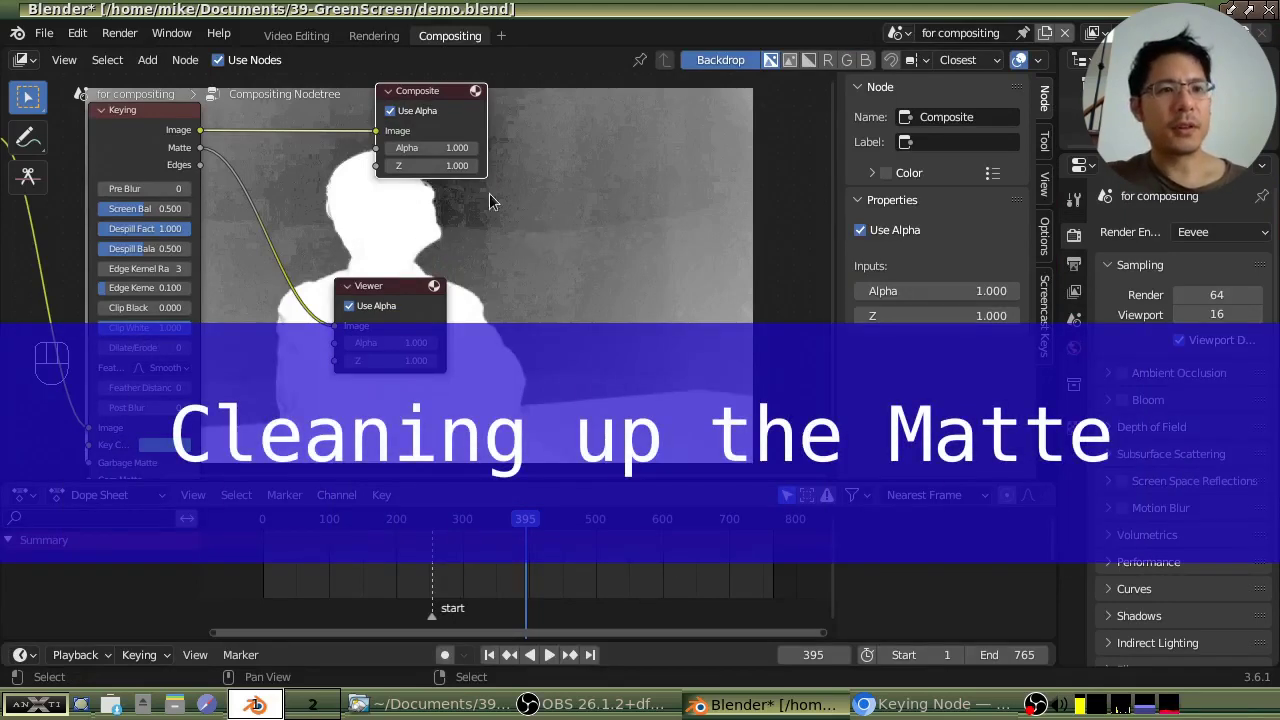
- Select the Keying node and widen the node editor's sidebar so its properties, including Clip Black and Clip White, are readable
left_click(130, 147)
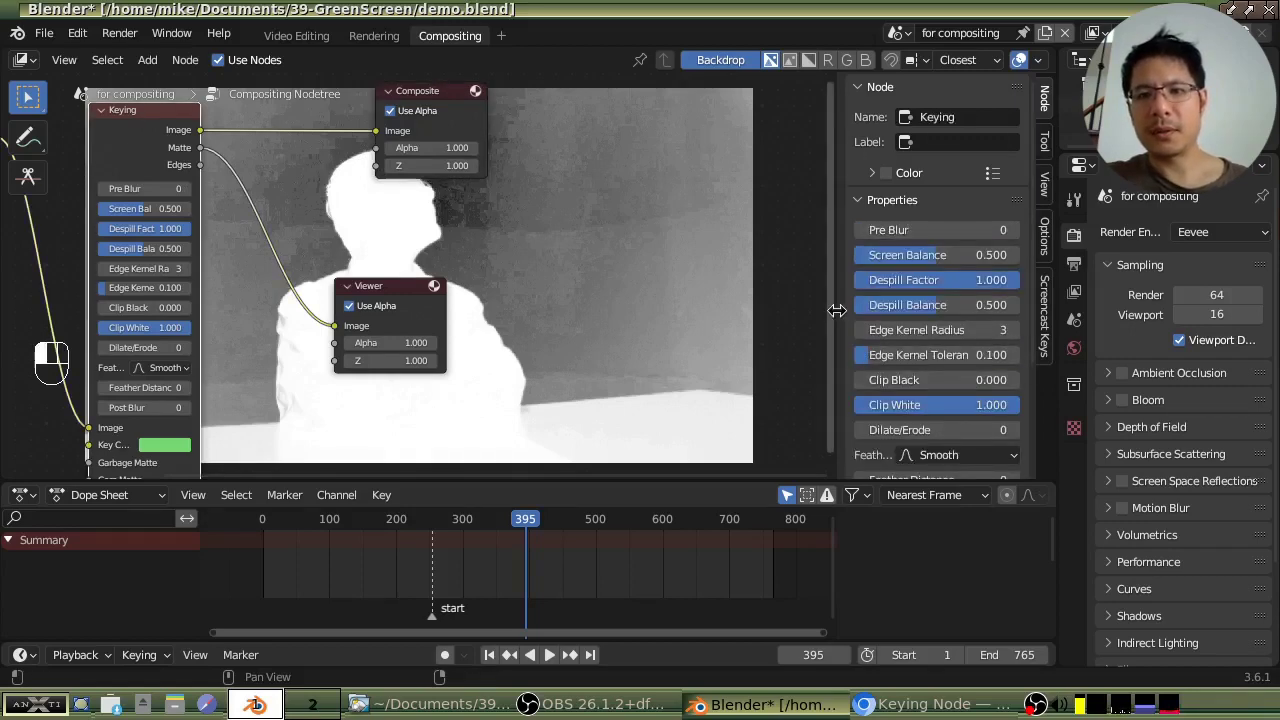
left_click_drag(836, 306, 797, 318)
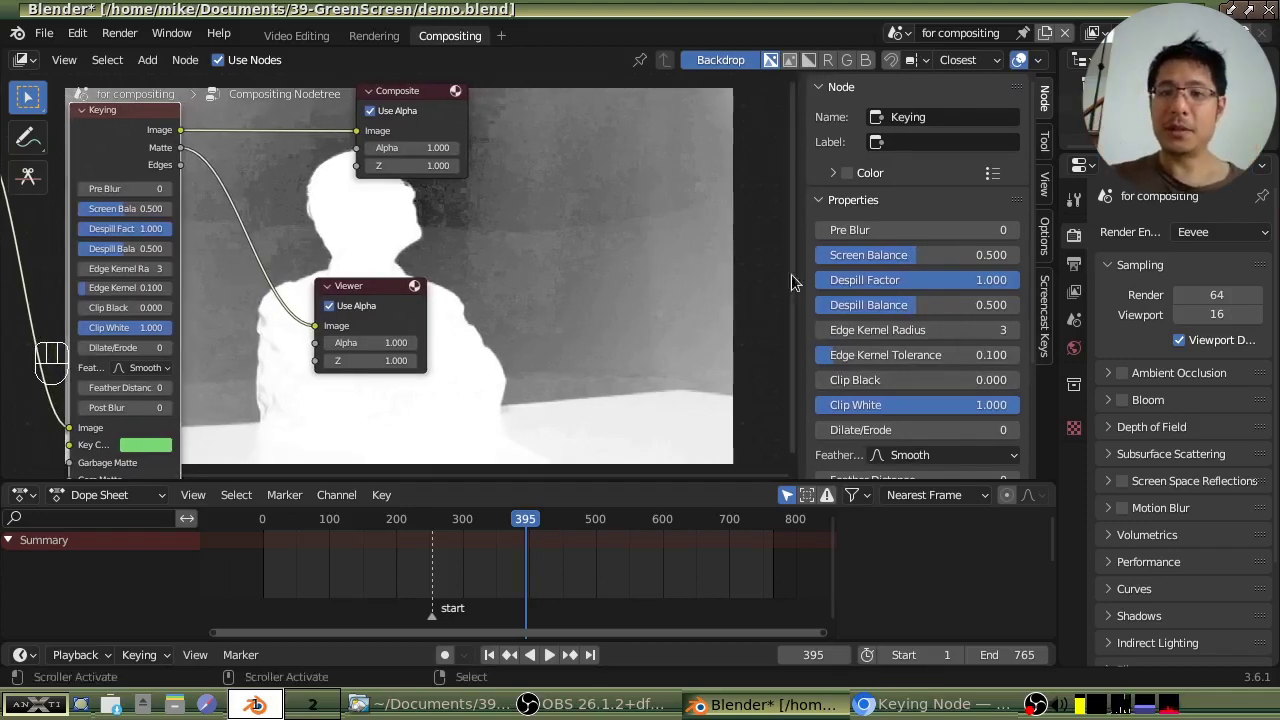
scroll(873, 228, "down", 3)
scroll(874, 226, "down", 1)
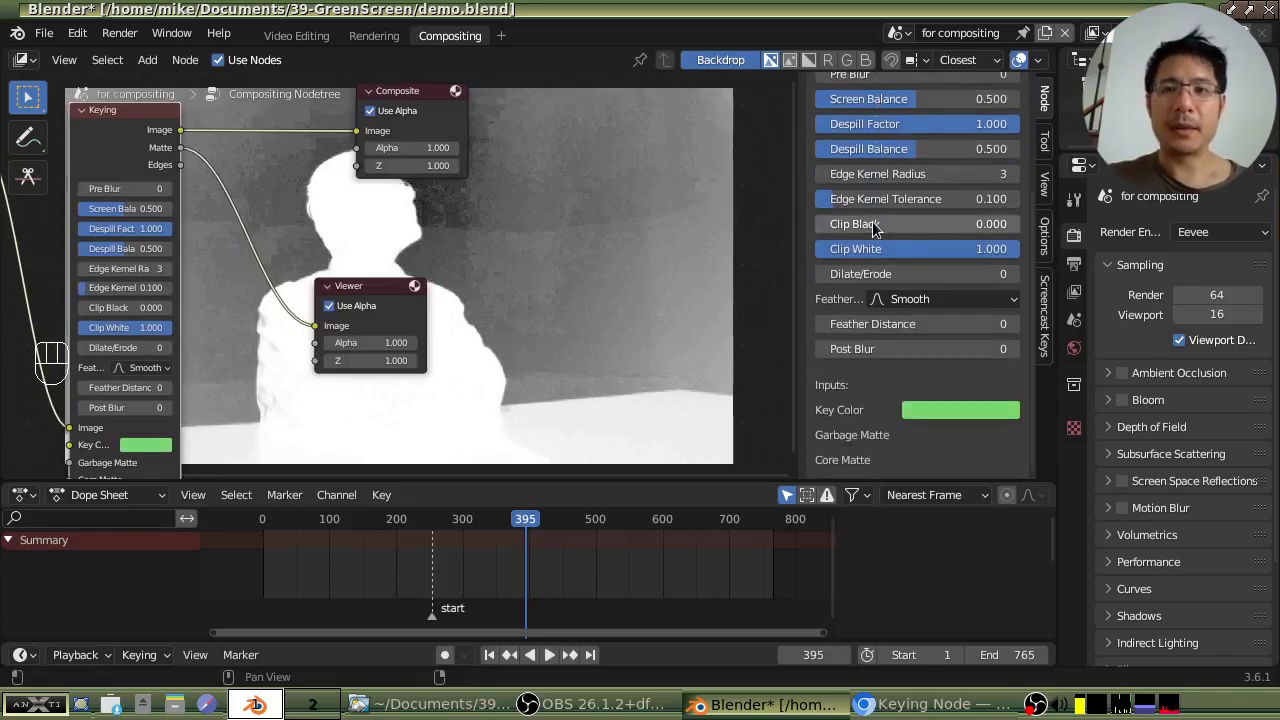
scroll(872, 224, "up", 3)
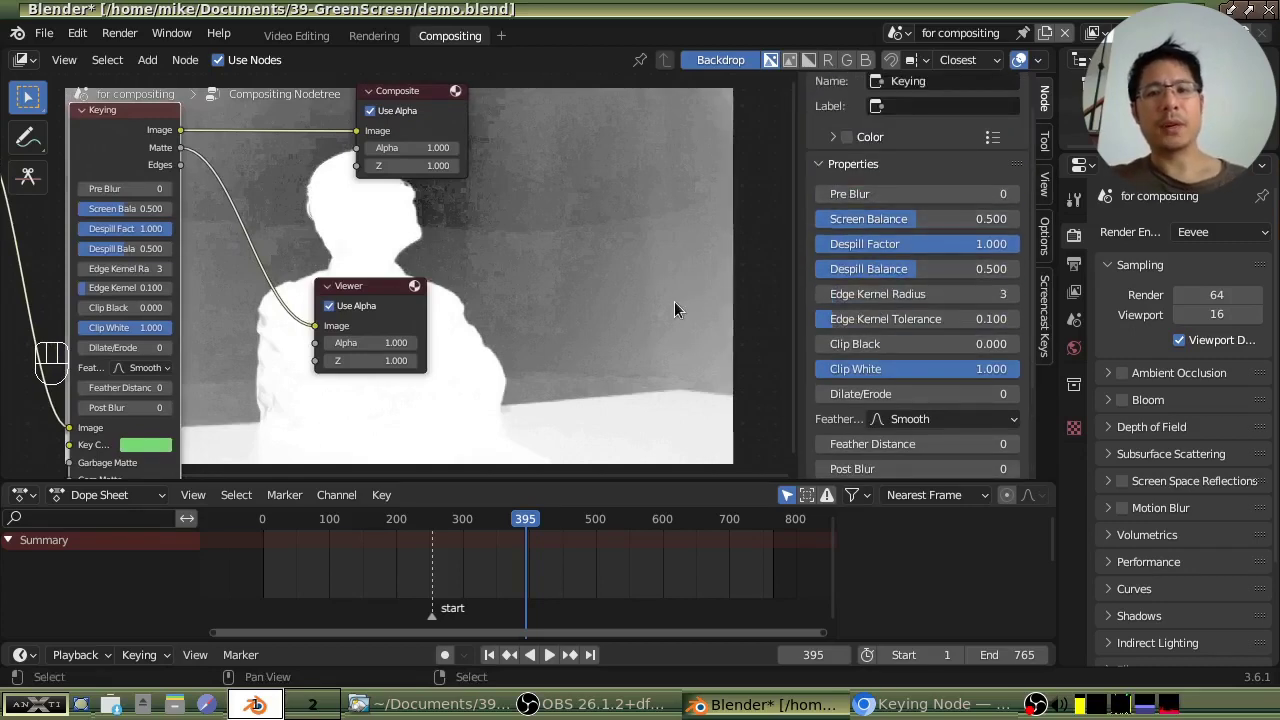
- Switch to the browser and read the Keying Node manual page, covering its properties, outputs, edge tip and the Clip Black and Clip White descriptions
left_click(913, 708)
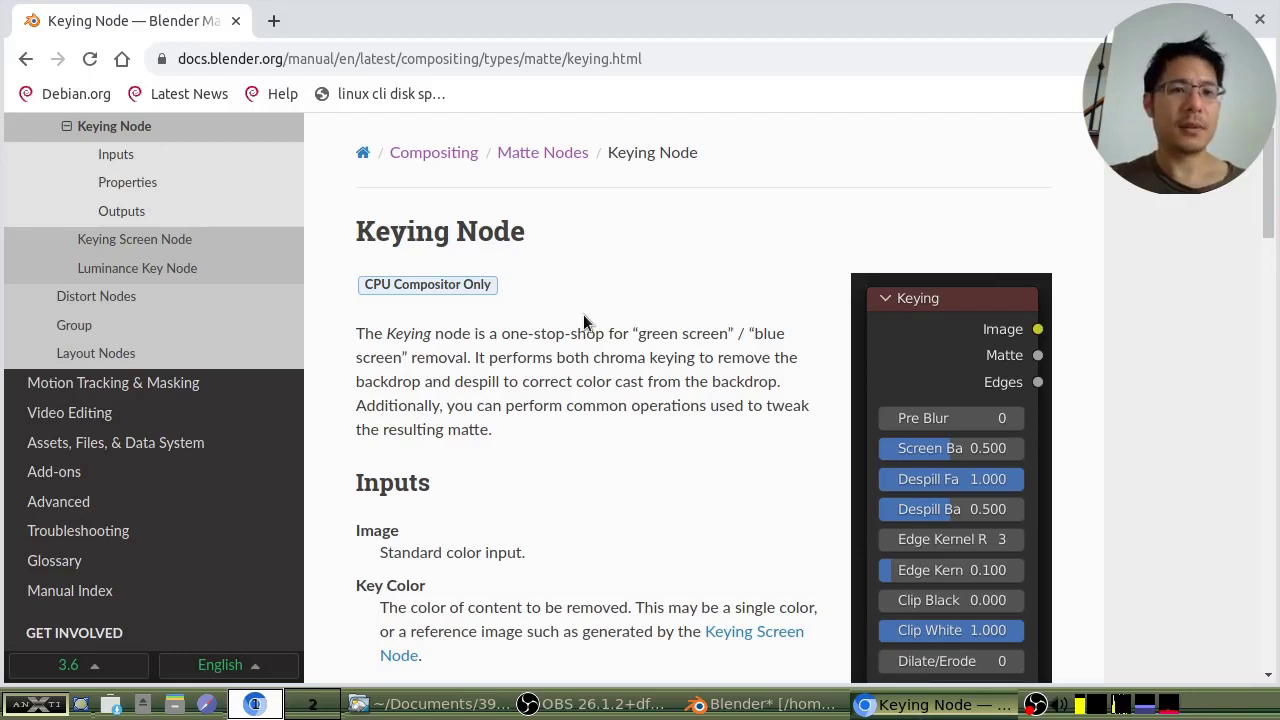
scroll(585, 322, "down", 5)
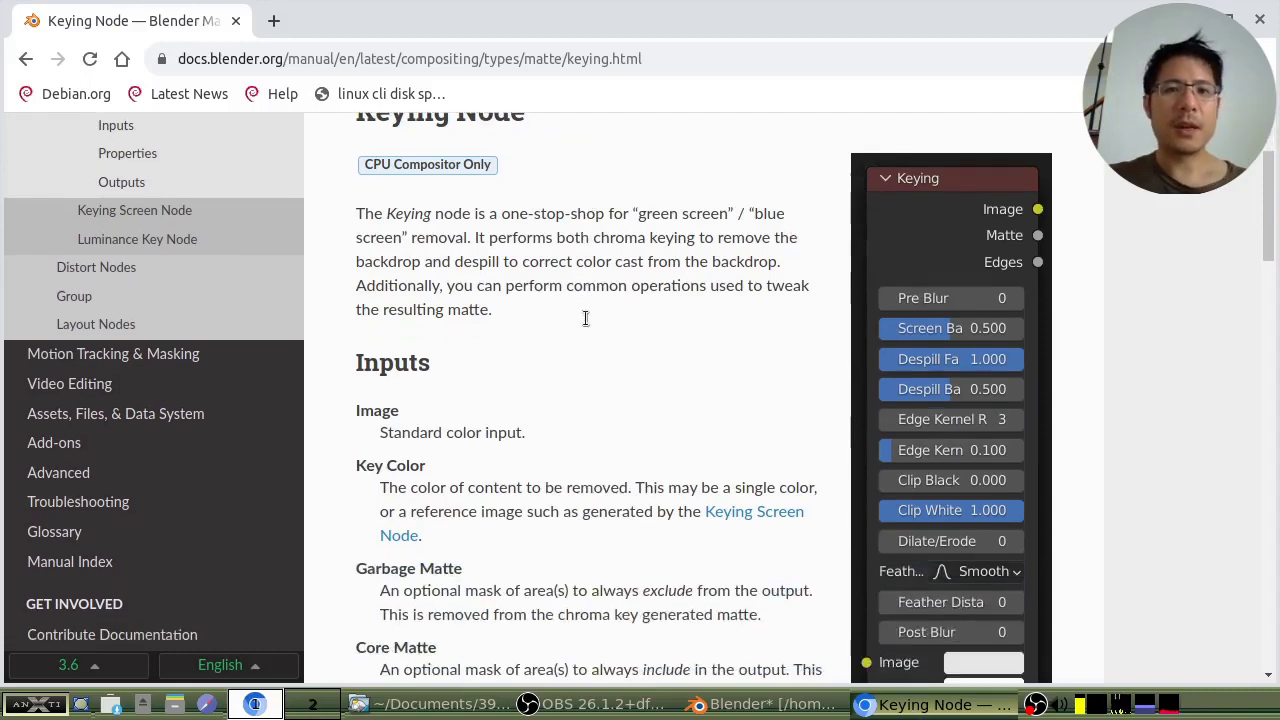
scroll(586, 319, "down", 5)
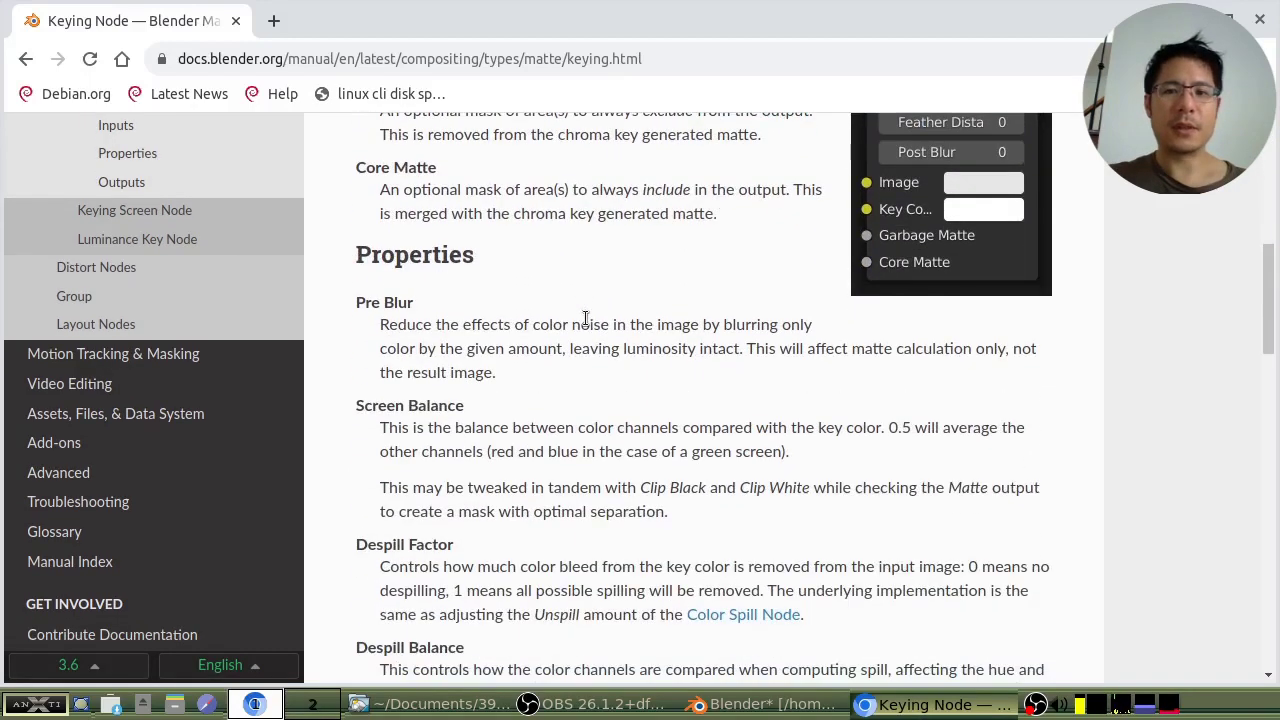
scroll(583, 316, "down", 6)
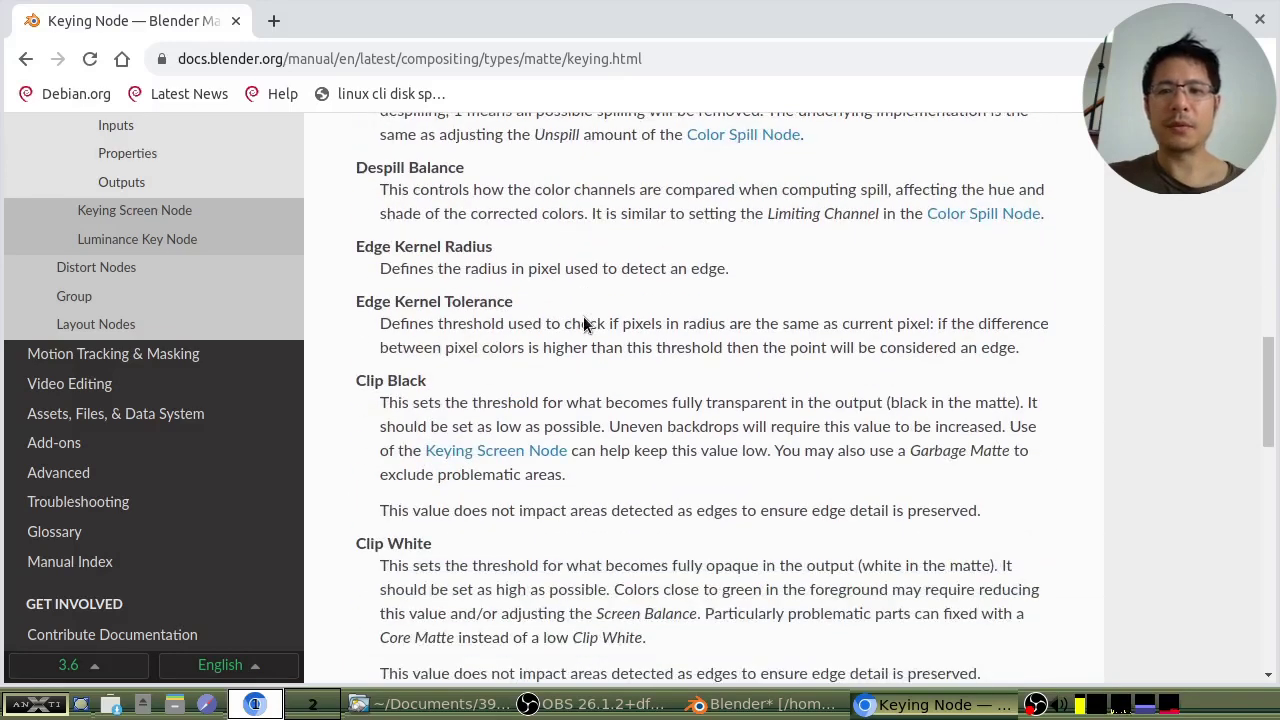
scroll(583, 318, "down", 5)
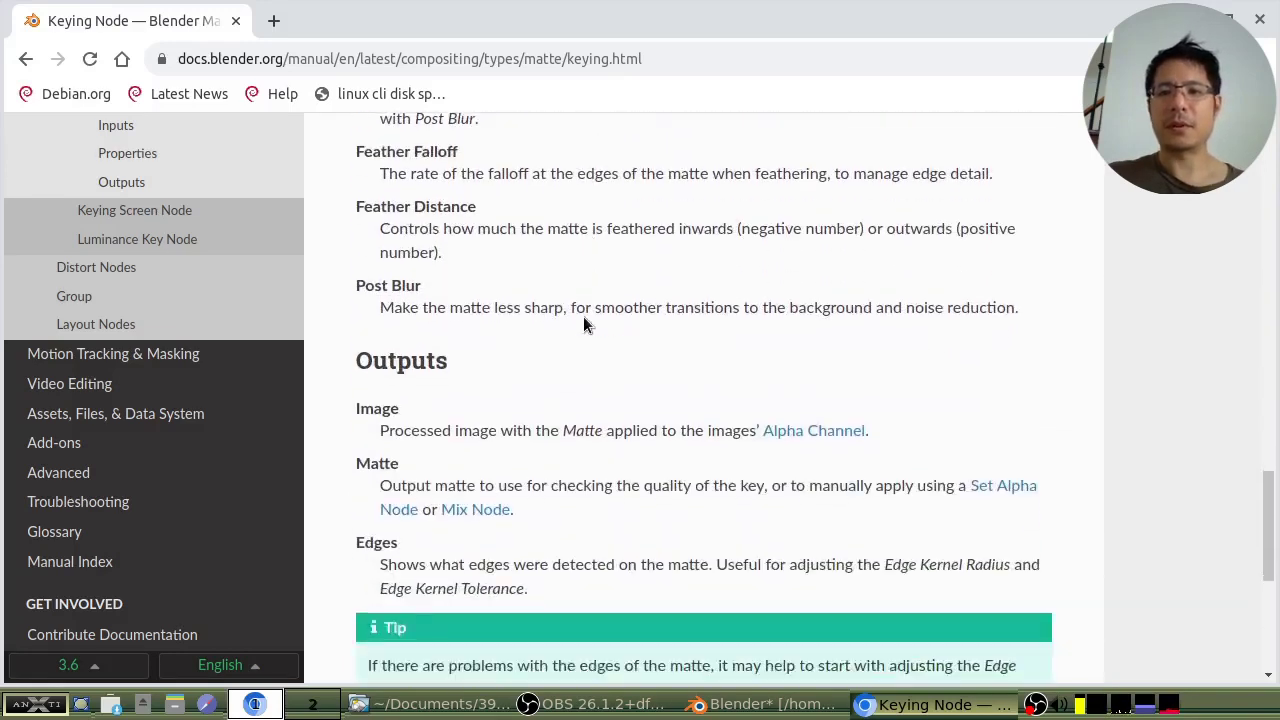
scroll(535, 285, "down", 3)
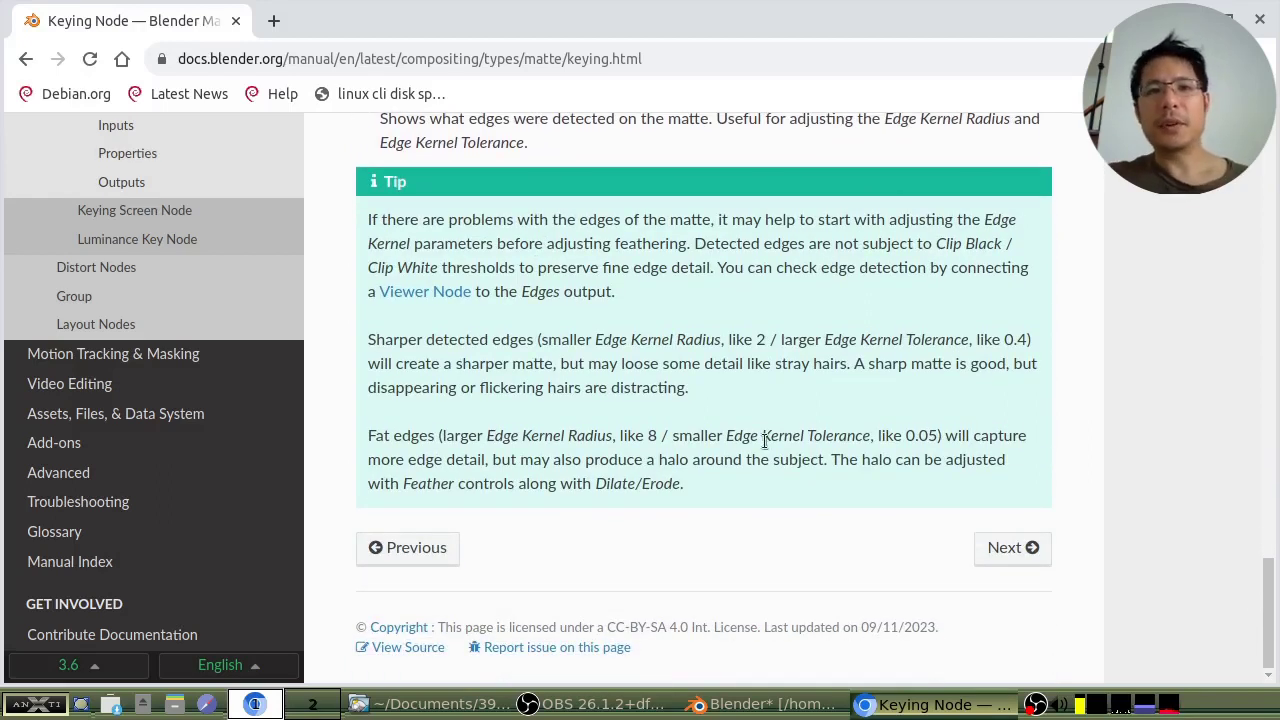
scroll(764, 440, "up", 4)
scroll(762, 440, "up", 6)
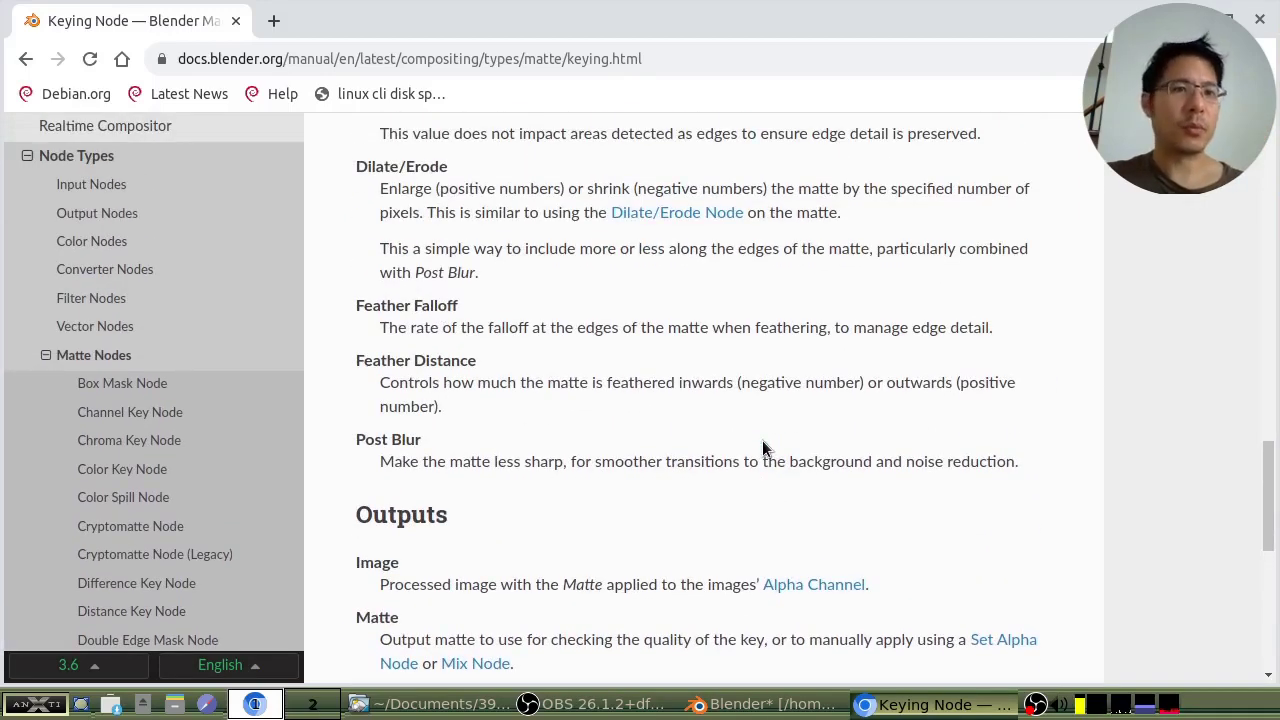
scroll(762, 445, "up", 6)
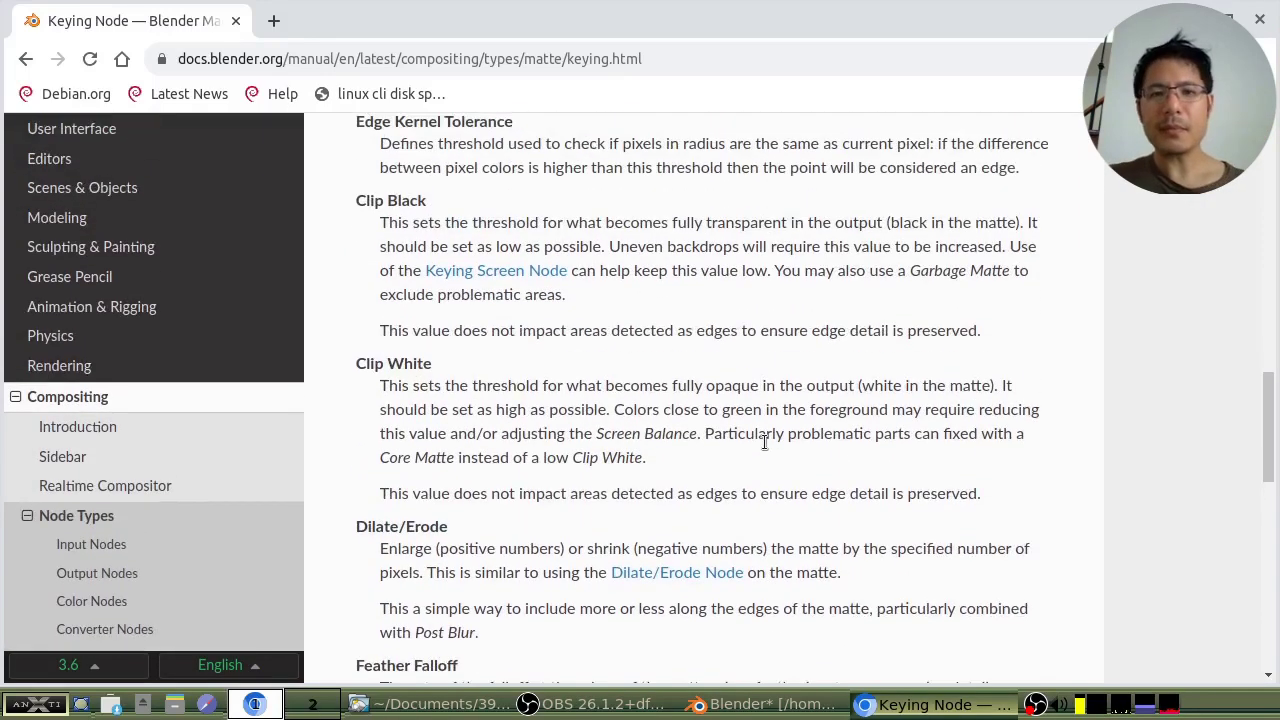
- Switch back to Blender and raise the Keying node's Clip Black to 0.145
left_click(740, 700)
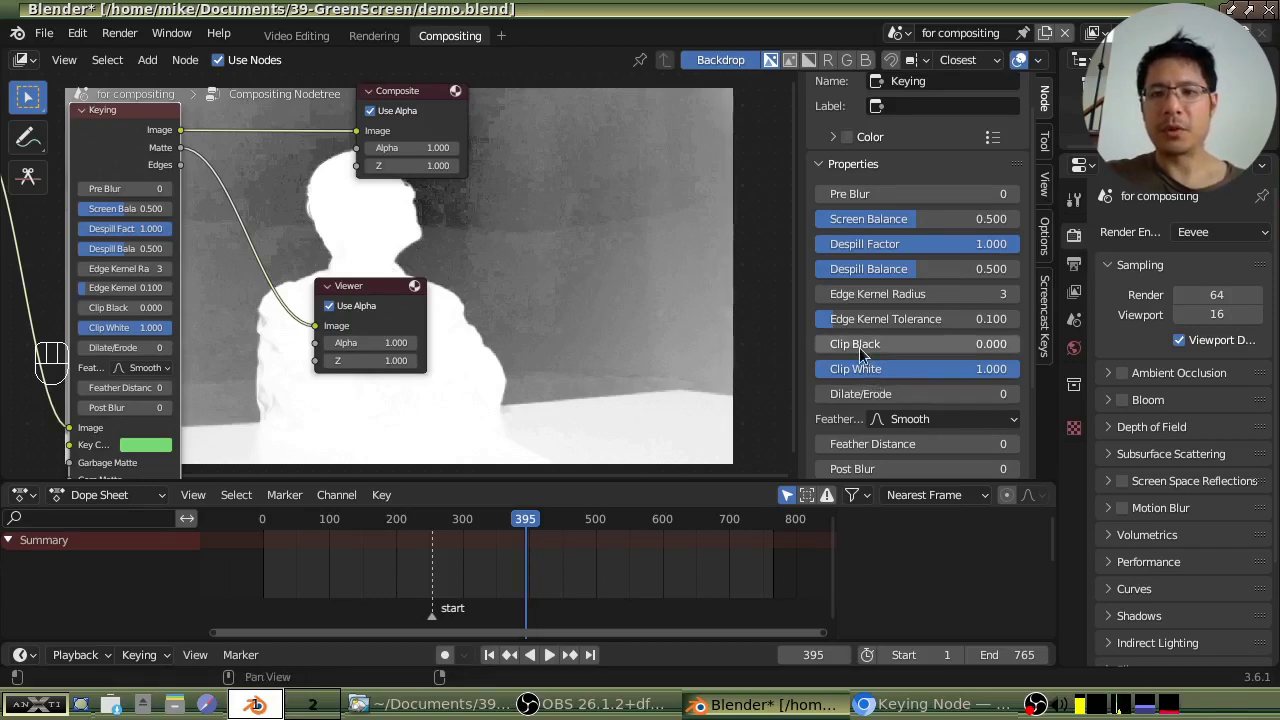
left_click_drag(851, 349, 879, 349)
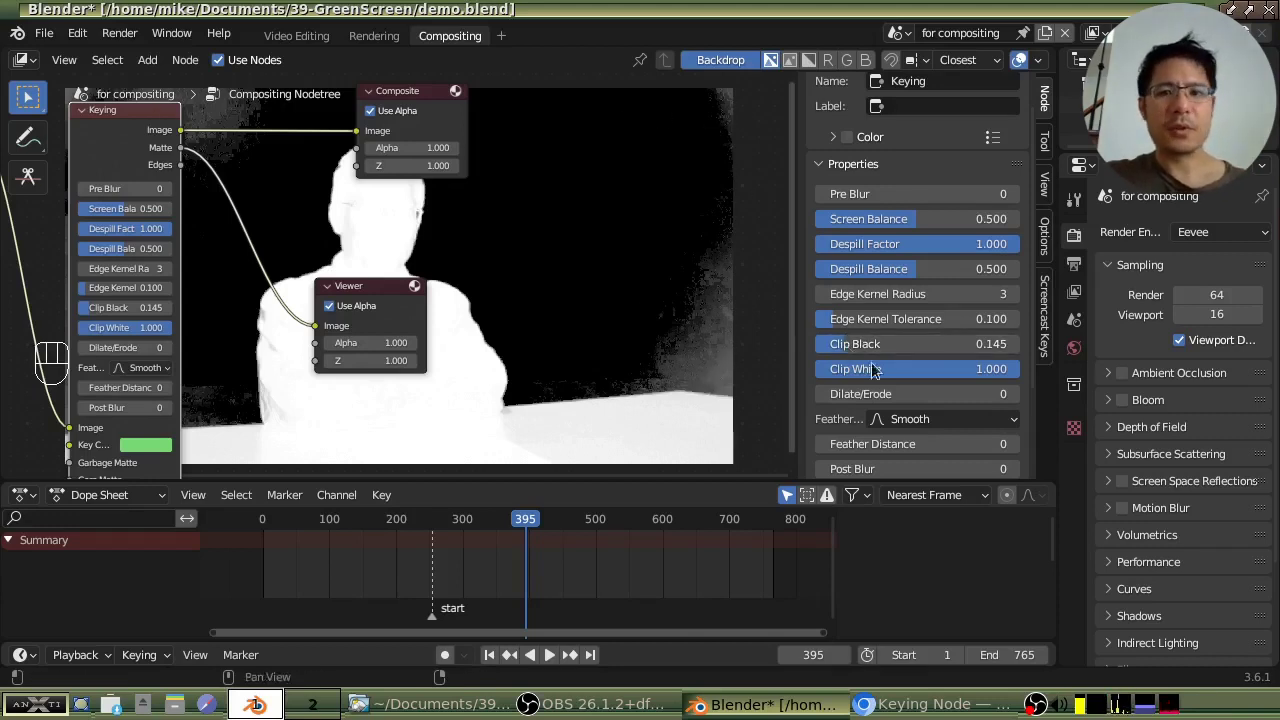
- Raise the Keying node's Clip Black to 0.261 and check the matte at frame 312
left_click_drag(866, 344, 892, 344)
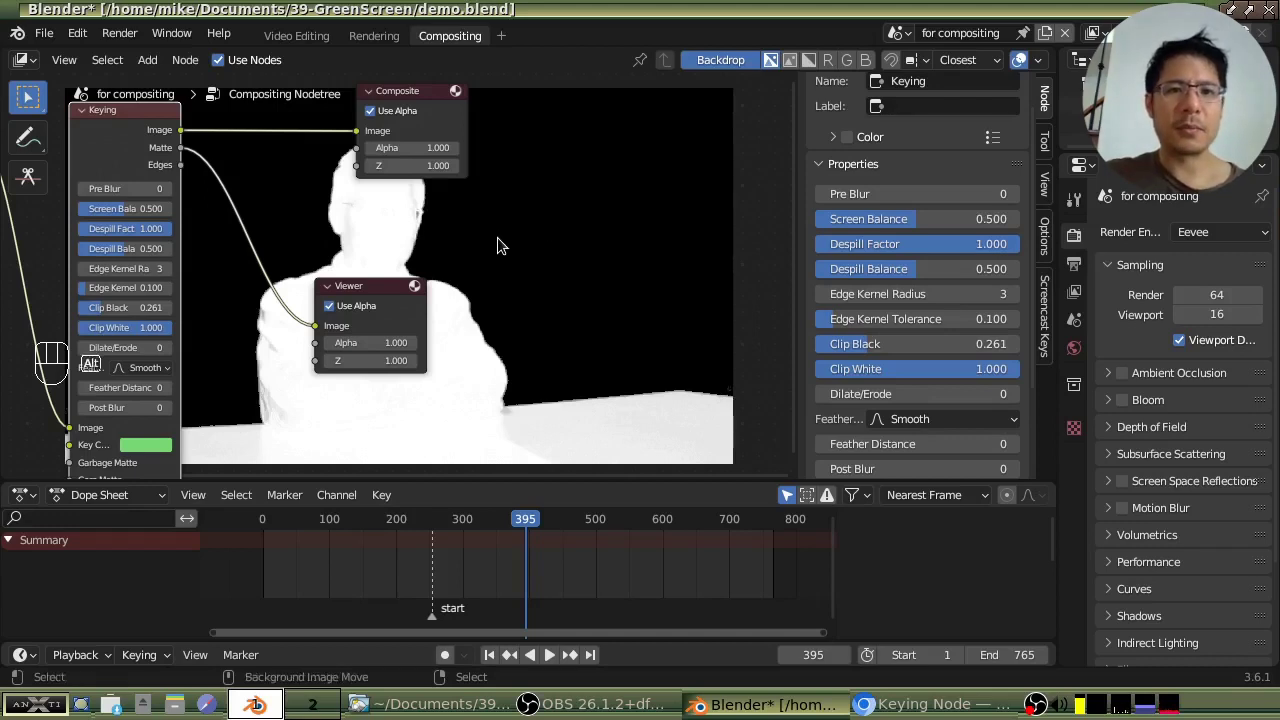
key("alt+v")
mouse_move(537, 228)
middle_mouse_down("alt")
mouse_move(711, 297)
mouse_move(677, 234)
mouse_move(511, 249)
mouse_move(563, 251)
mouse_move(539, 235)
middle_mouse_up("alt")
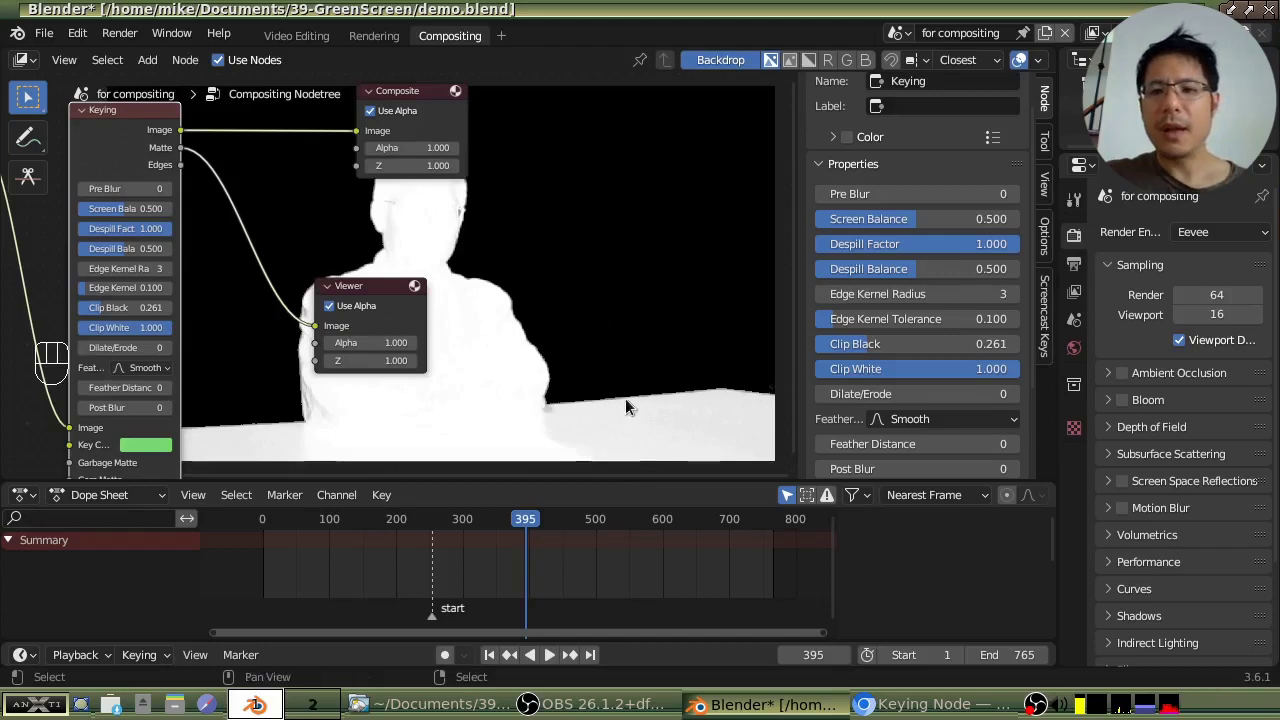
left_click(470, 568)
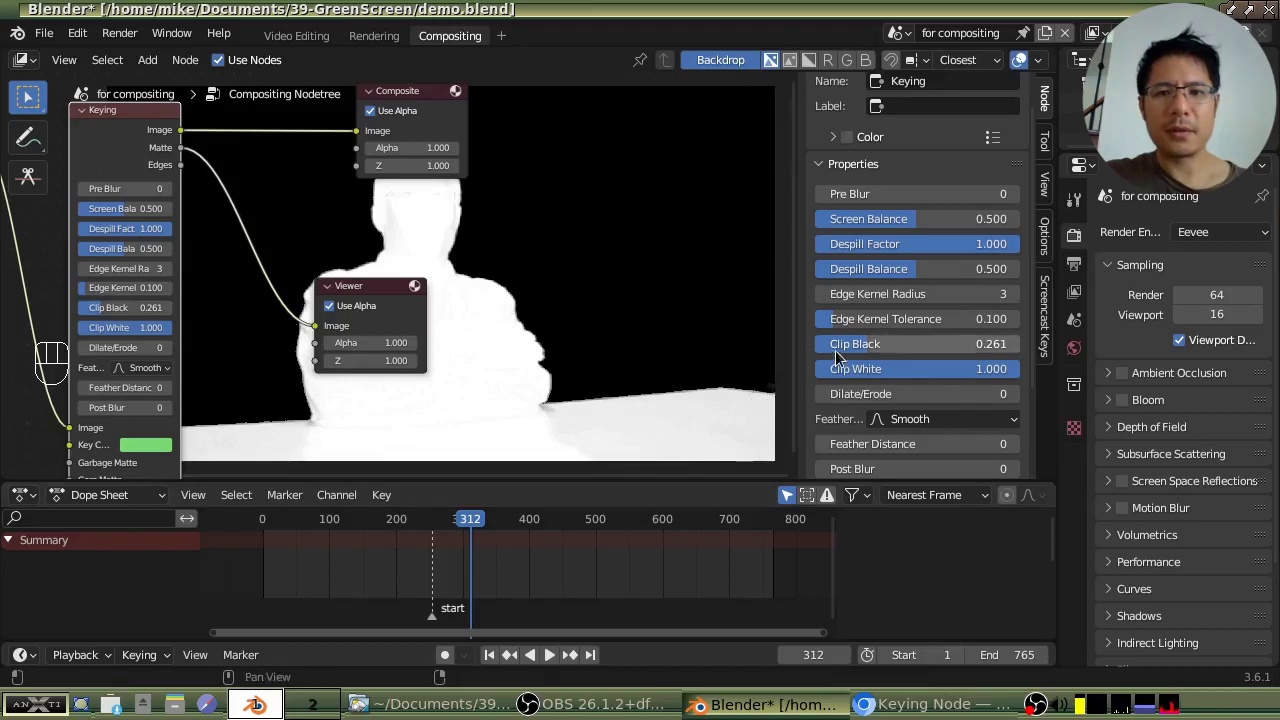
- Raise the Keying node's Clip Black to 0.309 and check the matte at frames 488, 601 and 706
left_click_drag(877, 347, 905, 347)
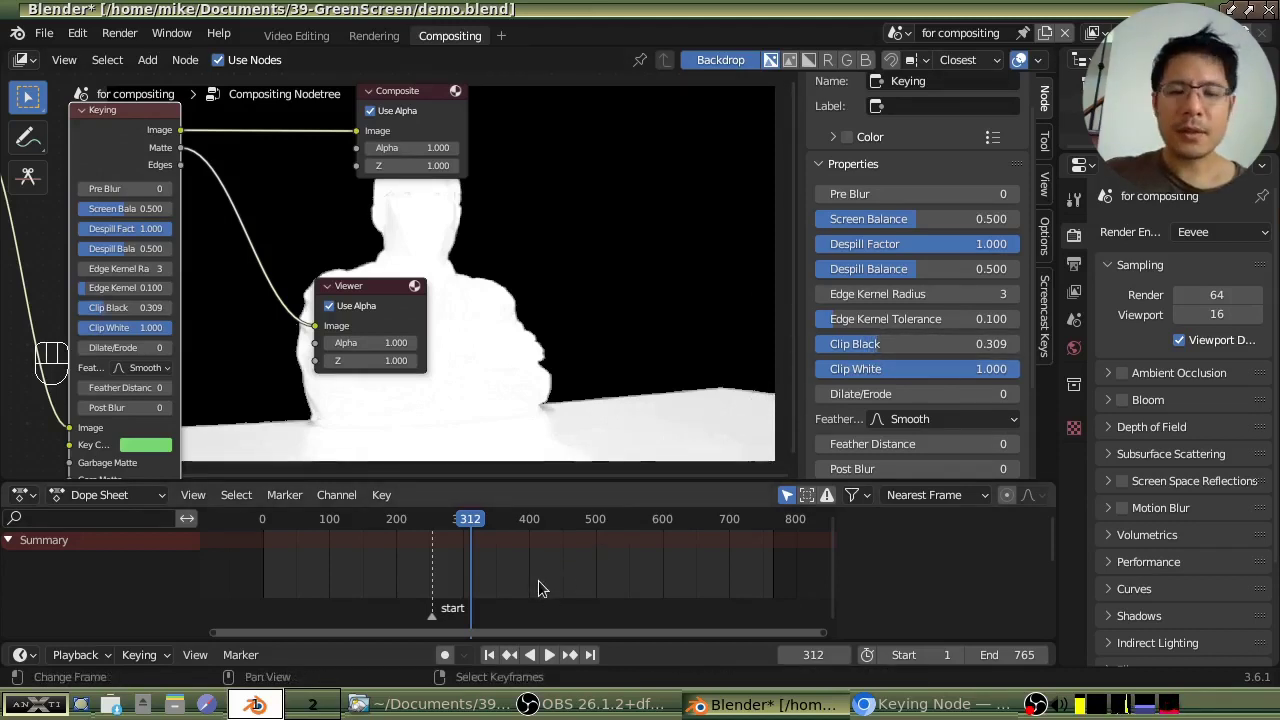
left_click(587, 564)
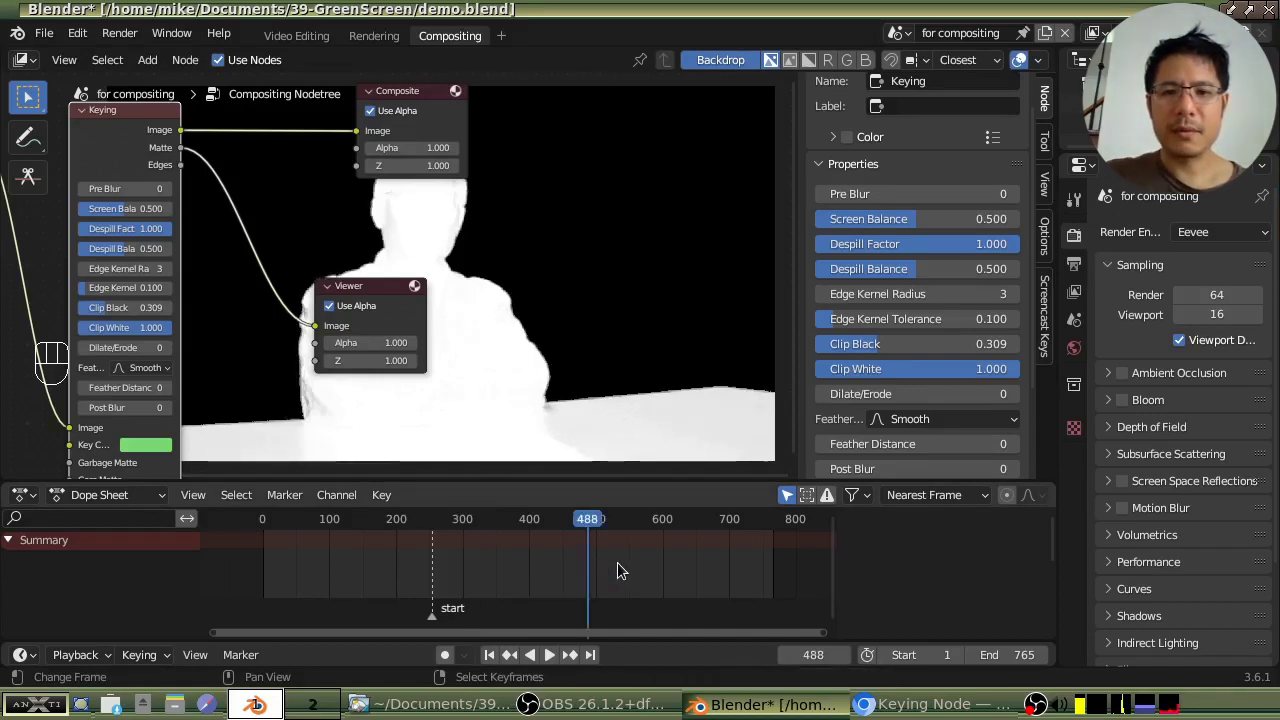
left_click(663, 571)
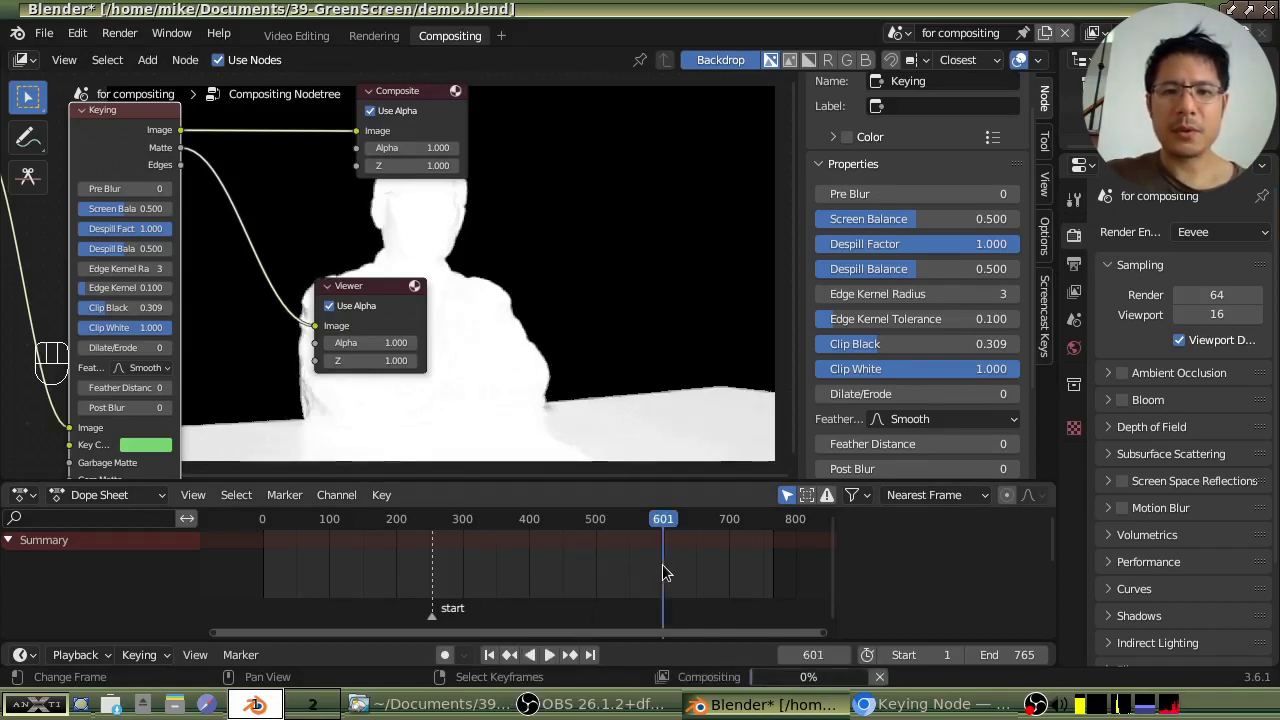
left_click(732, 560)
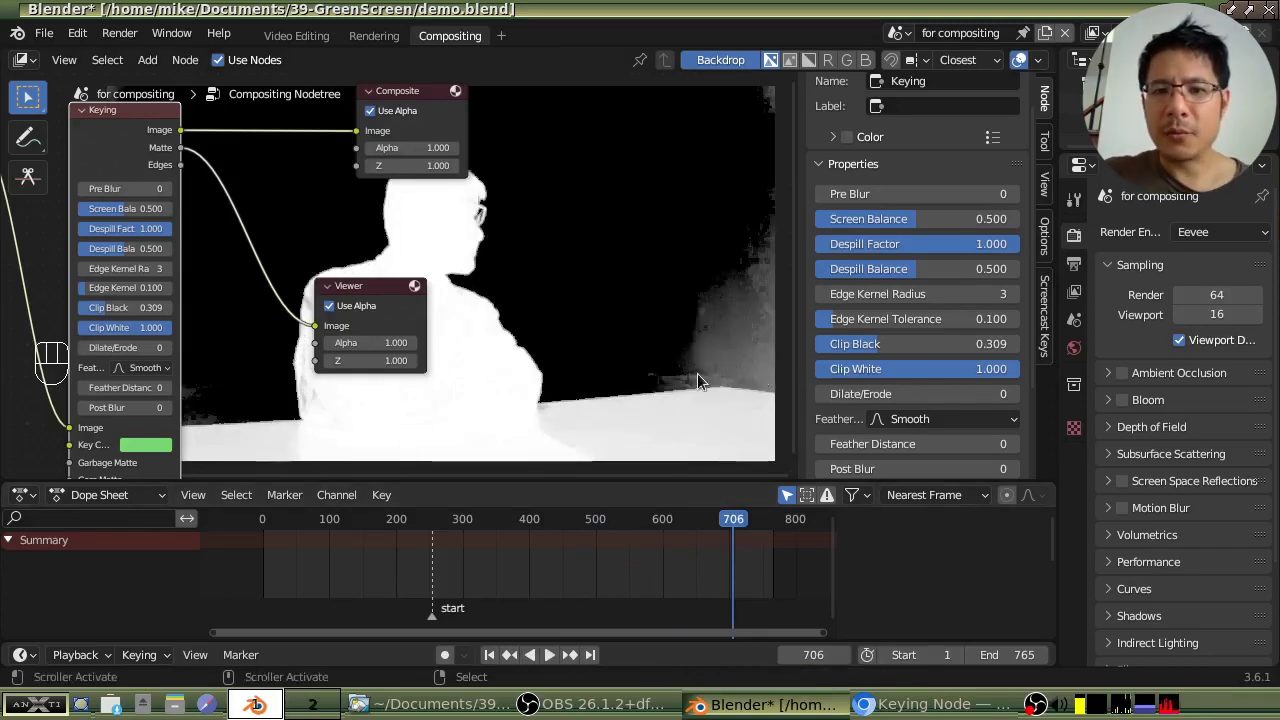
- Set the Keying node's Clip Black to 0.483 for frame 706, try 0.841 and undo that last change
left_click_drag(888, 343, 913, 350)
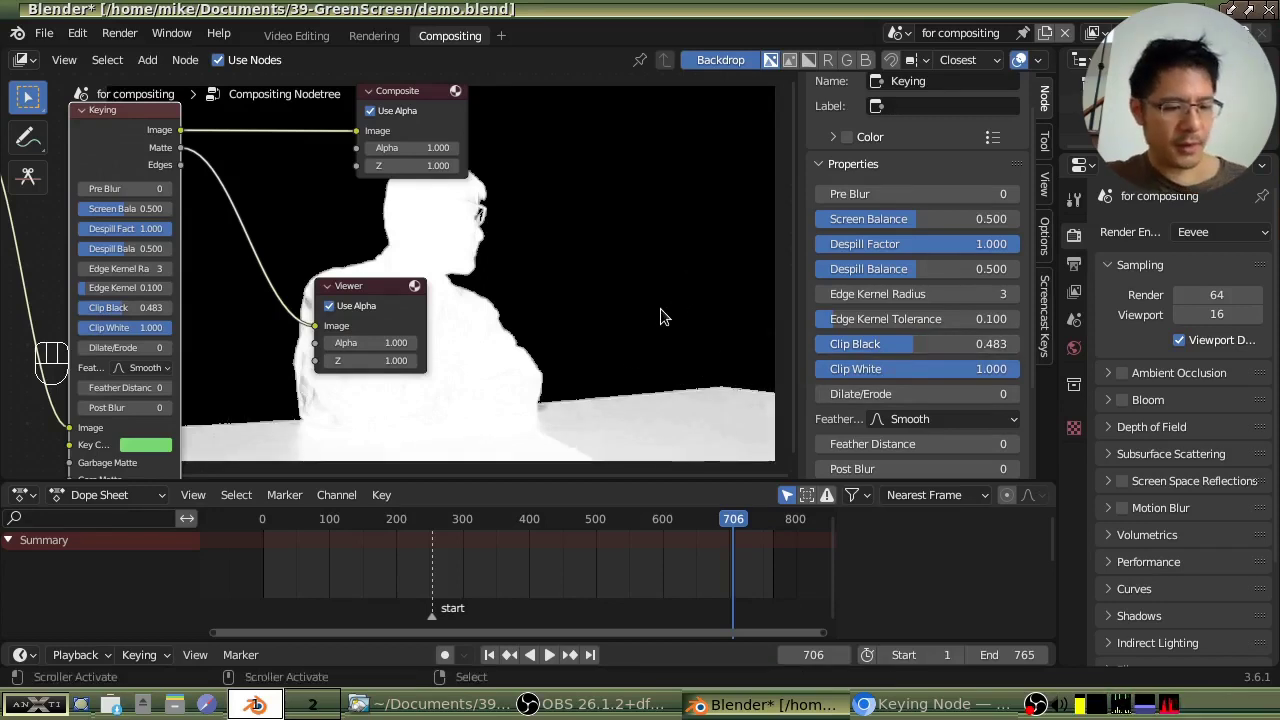
key("alt")
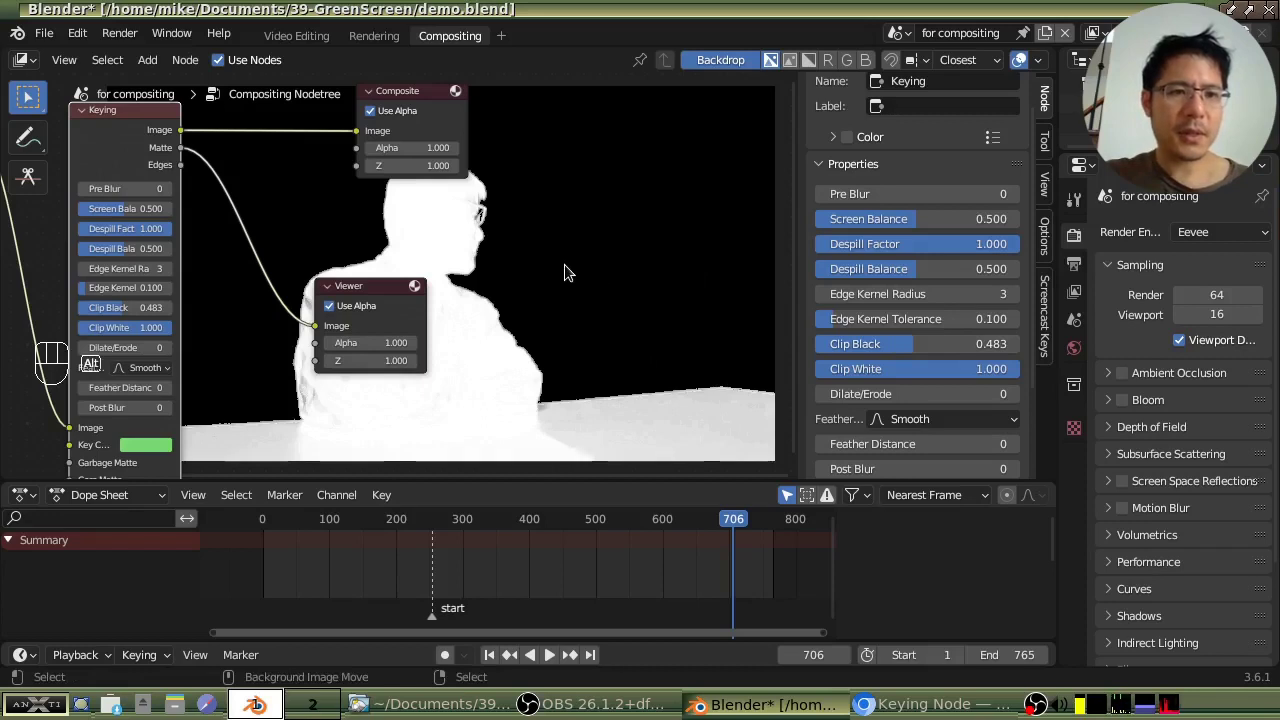
mouse_move(495, 257)
middle_mouse_down("alt")
mouse_move(565, 297)
mouse_move(704, 243)
mouse_move(486, 250)
mouse_move(450, 276)
mouse_move(494, 257)
middle_mouse_up("alt")
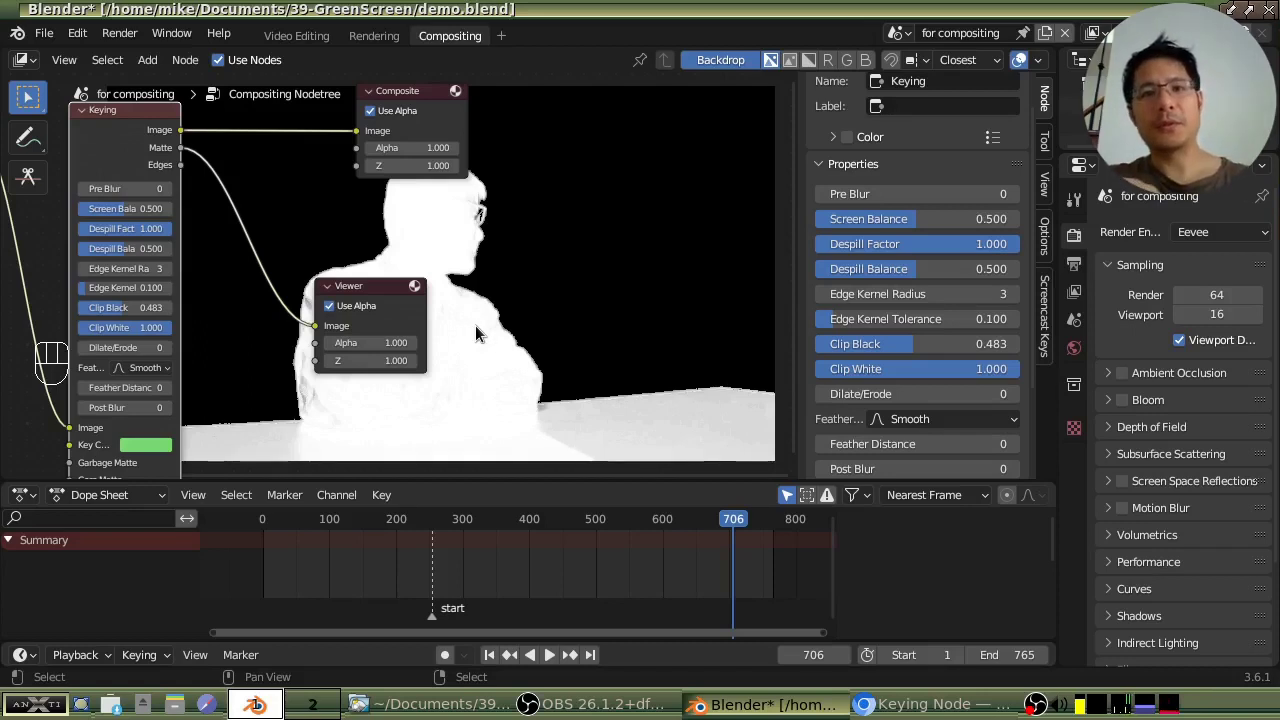
left_click_drag(912, 343, 987, 342)
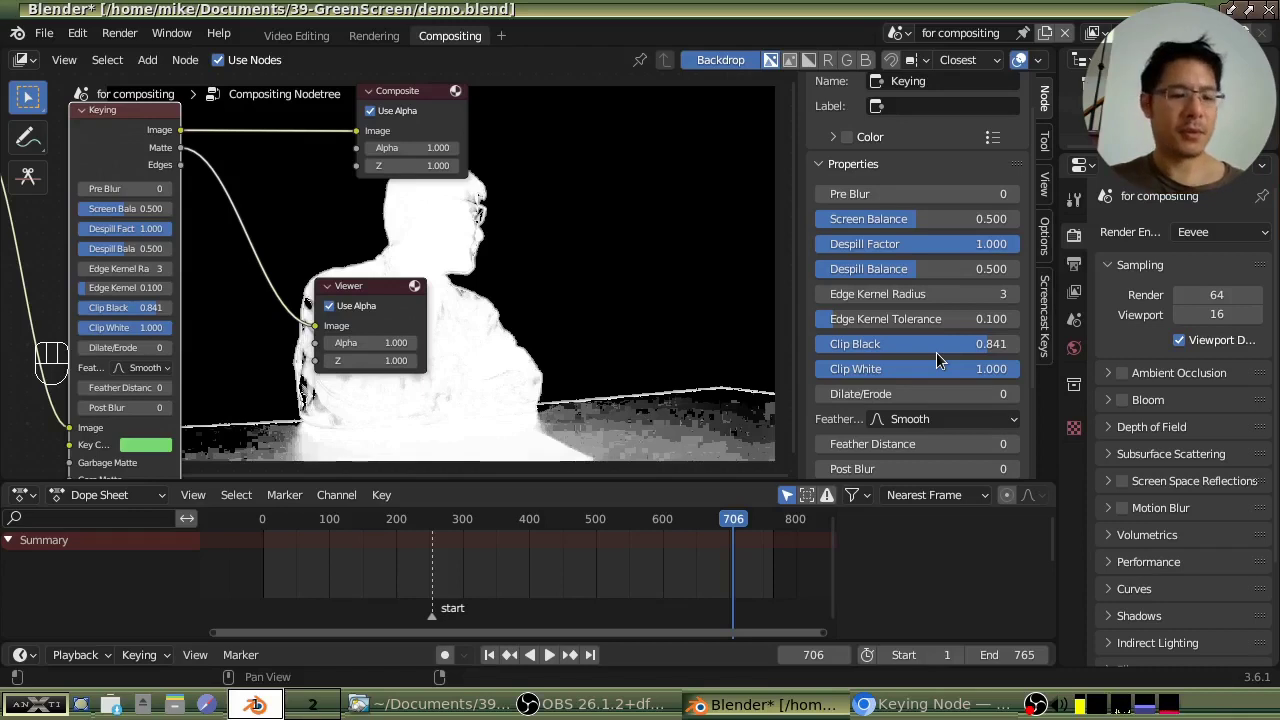
key("ctrl+z")
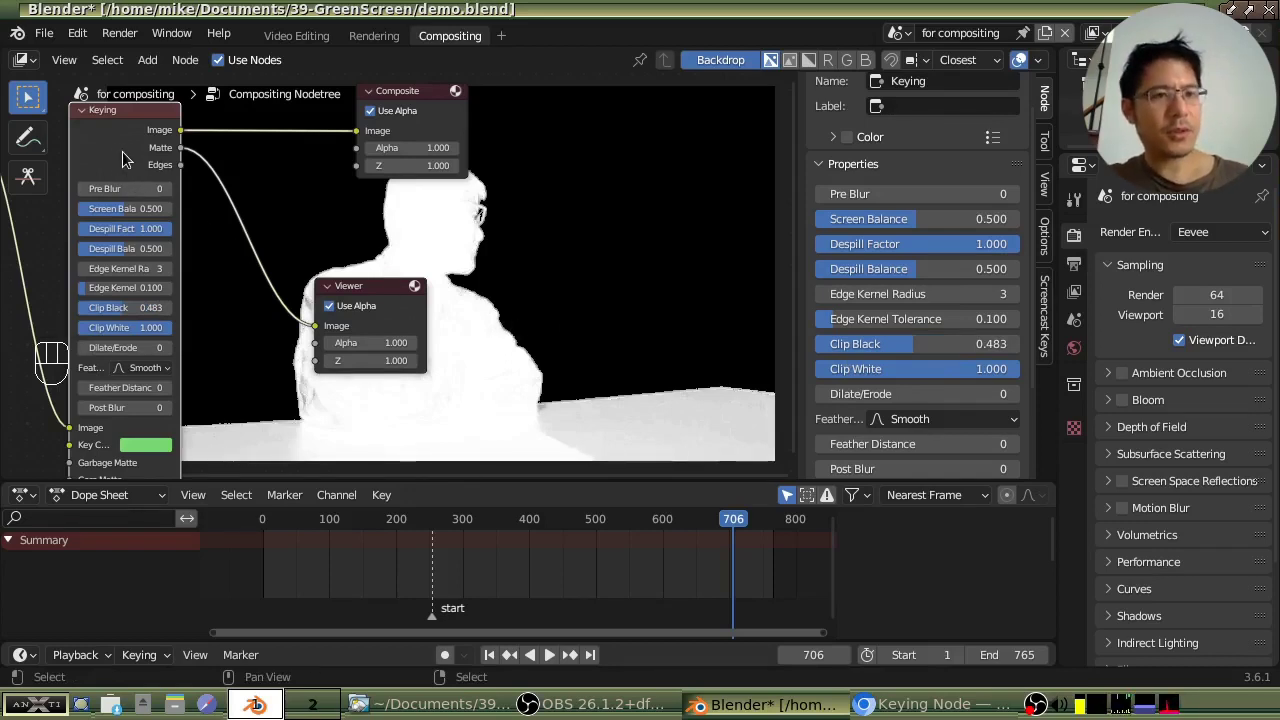
- Preview the Keying node's Image output in the Viewer and check the keyed footage at frames 575, 451 and 345
key("ctrl+shift")
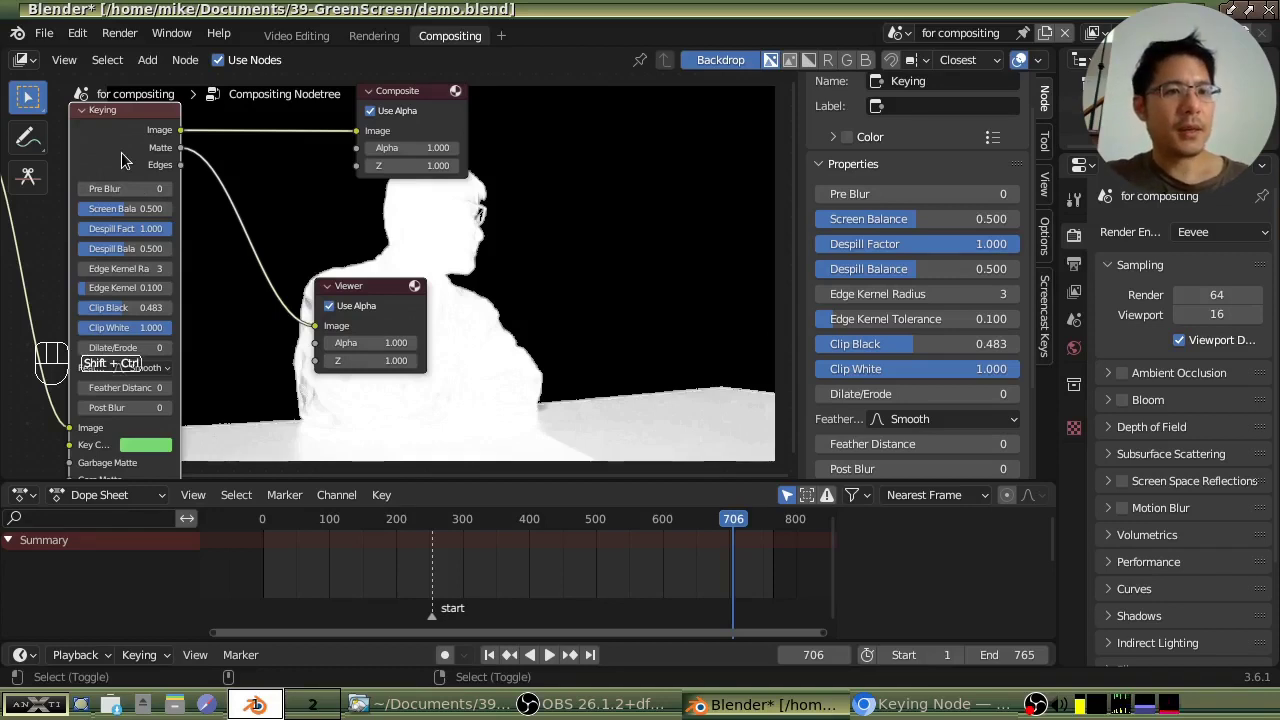
left_click(122, 160, "ctrl+shift")
left_click(122, 160, "ctrl+shift")
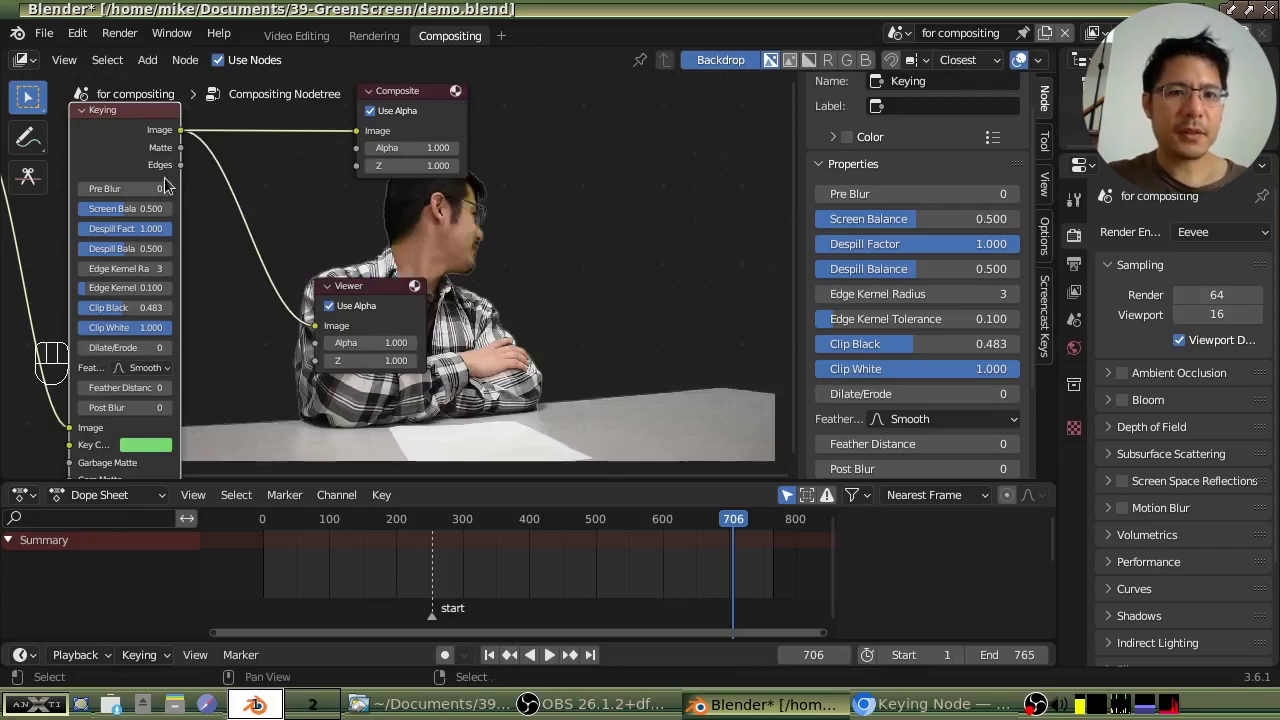
left_click(645, 564)
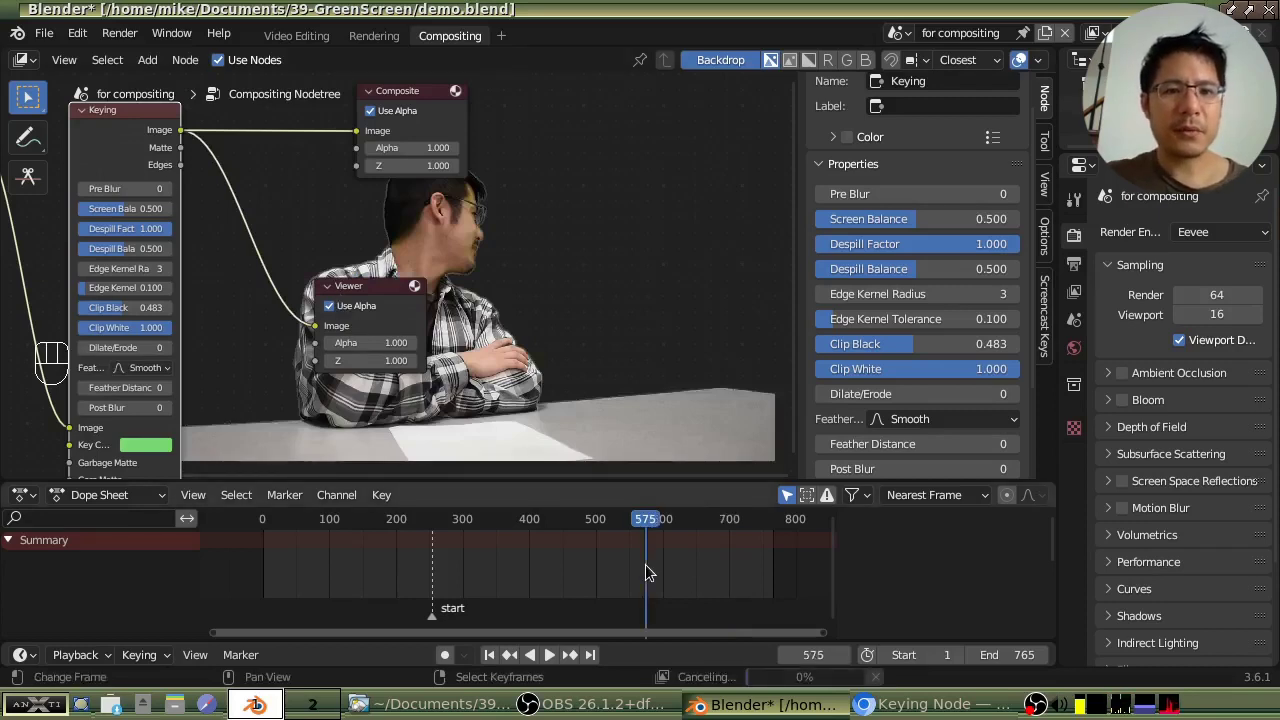
left_click(563, 565)
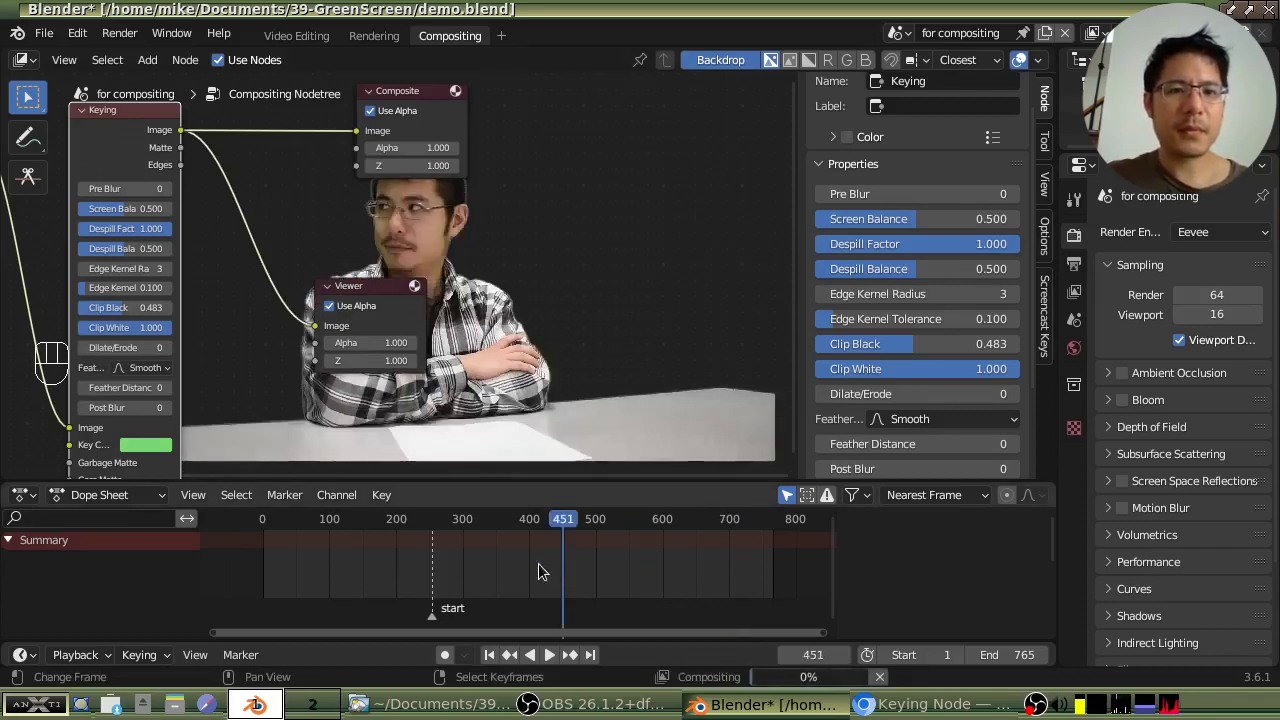
left_click(492, 566)
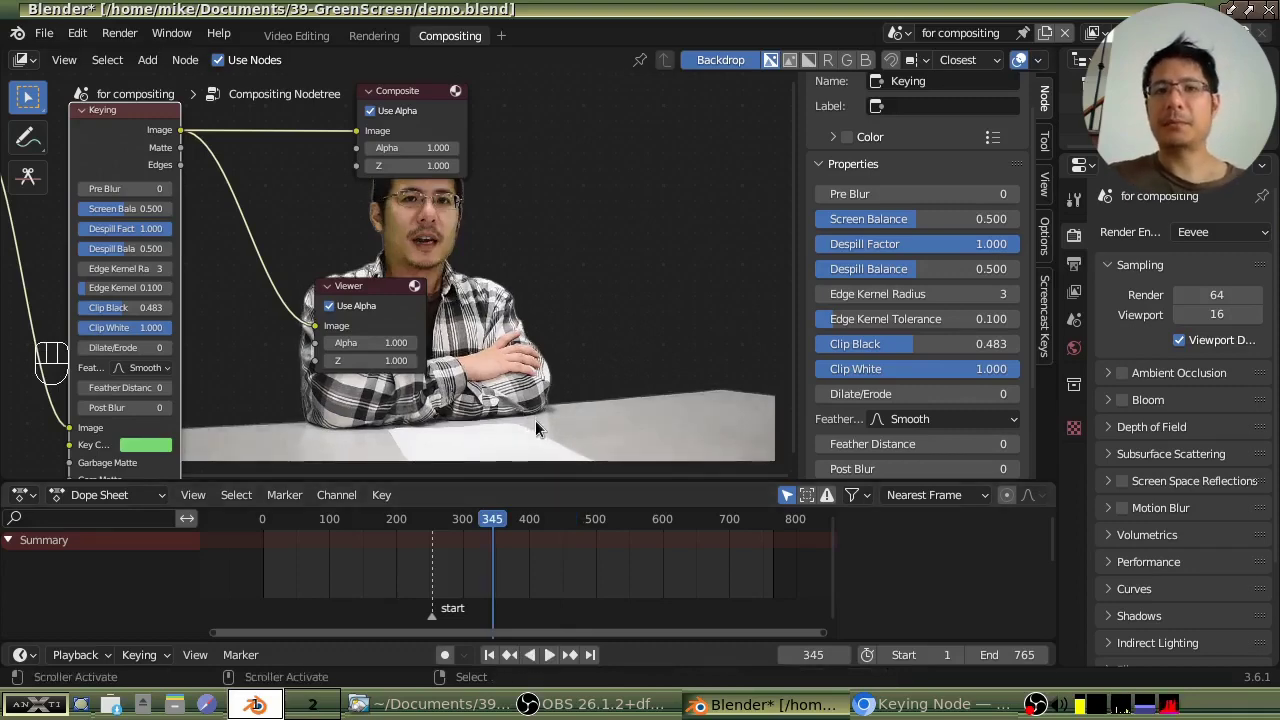
- Switch to the Video Editing workspace, play the keyed footage over magenta briefly and inspect several frames, including 587, 503, 330 and 484
left_click(296, 37)
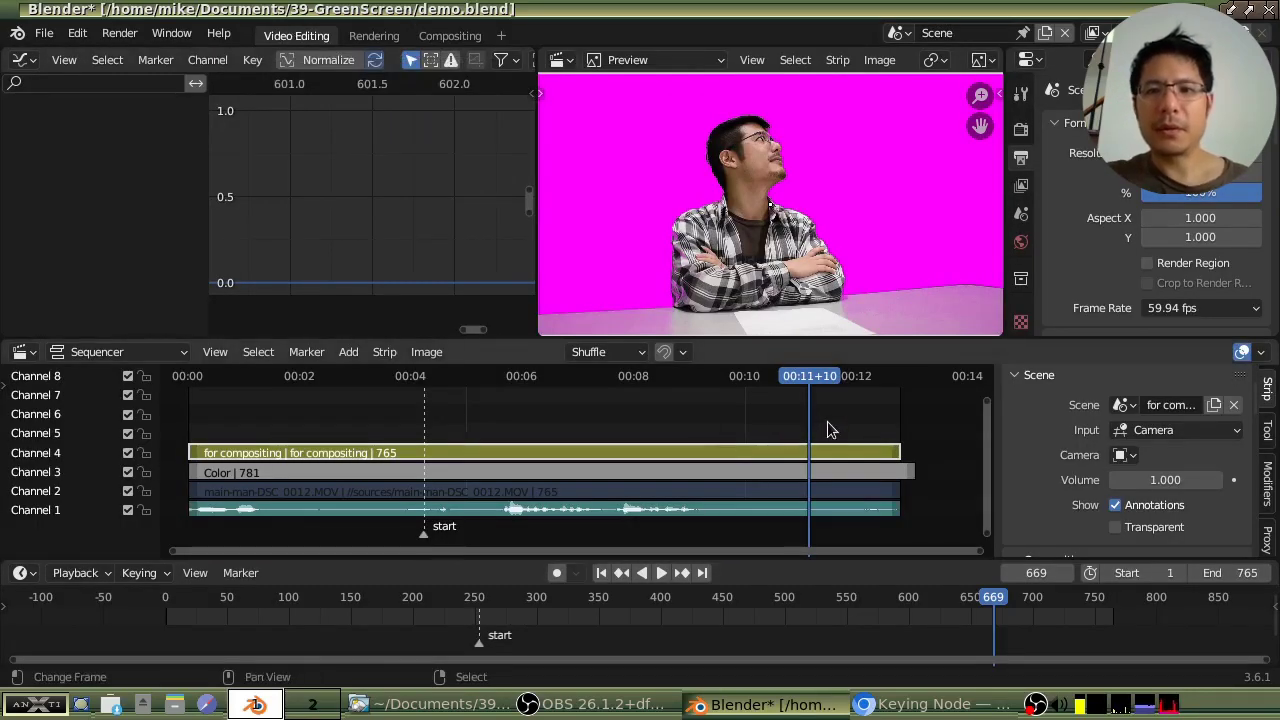
key("space")
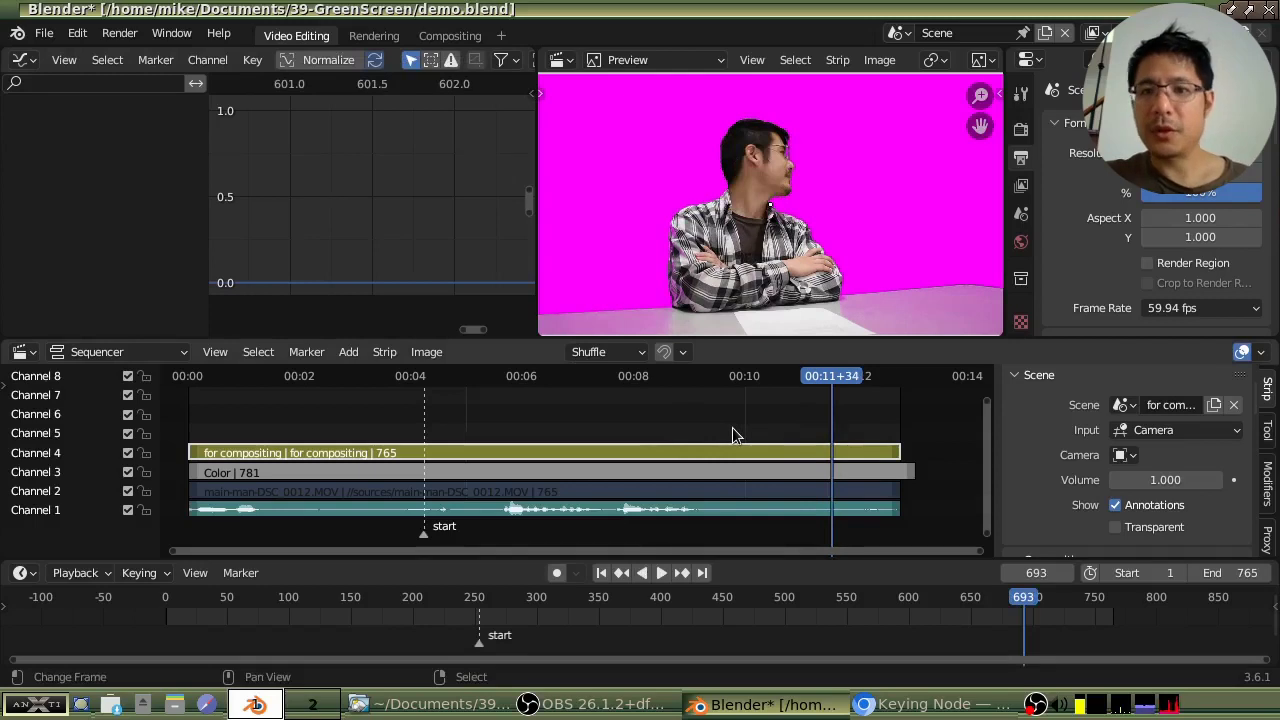
left_click(733, 433)
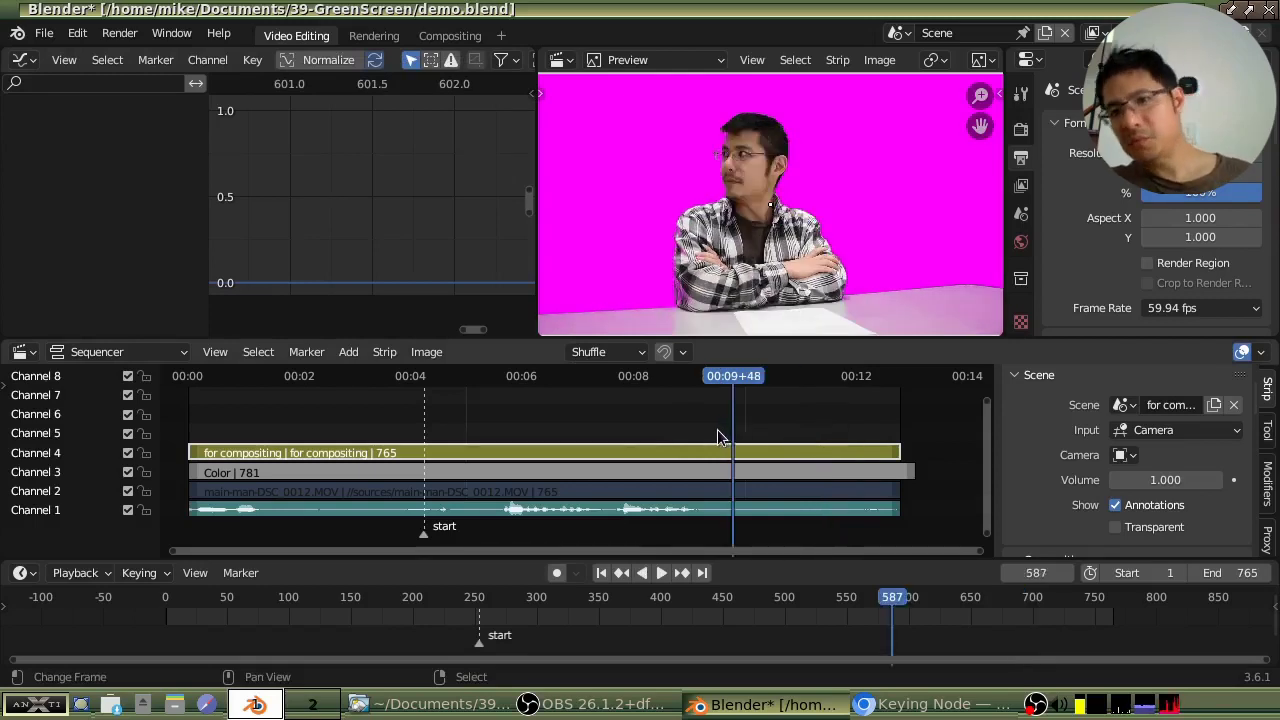
left_click(654, 429)
left_click(583, 430)
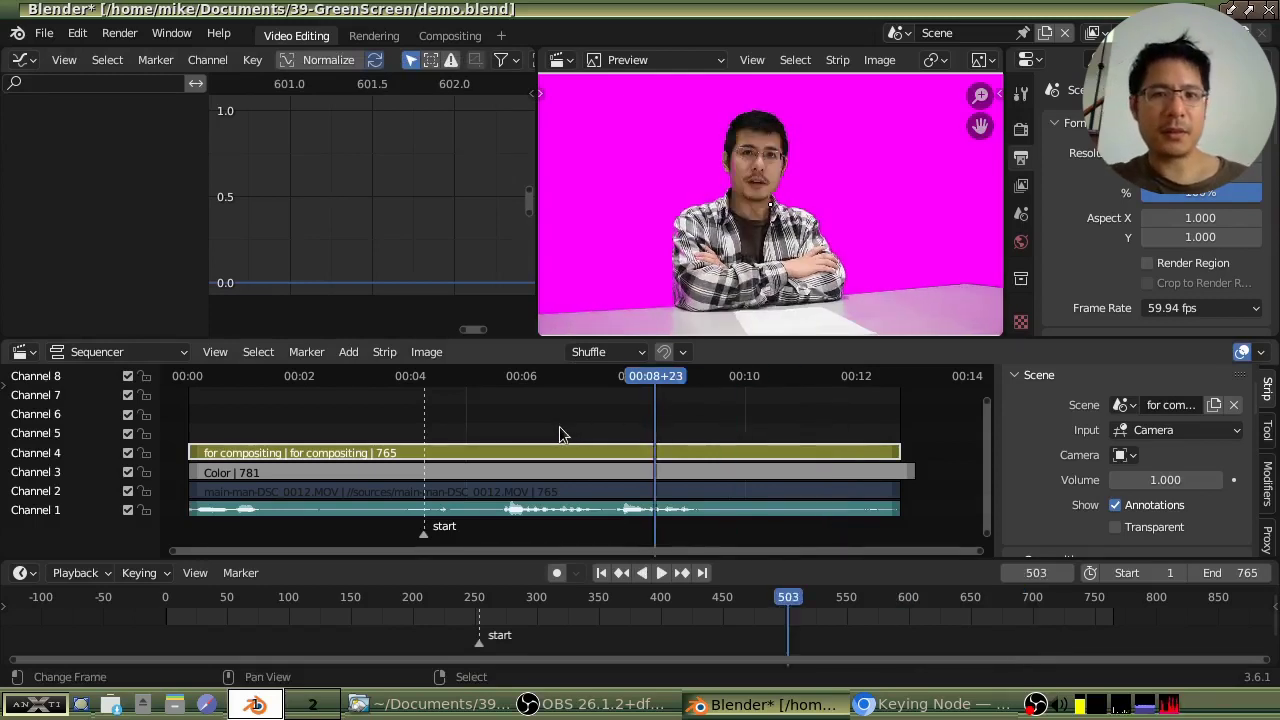
left_click(493, 433)
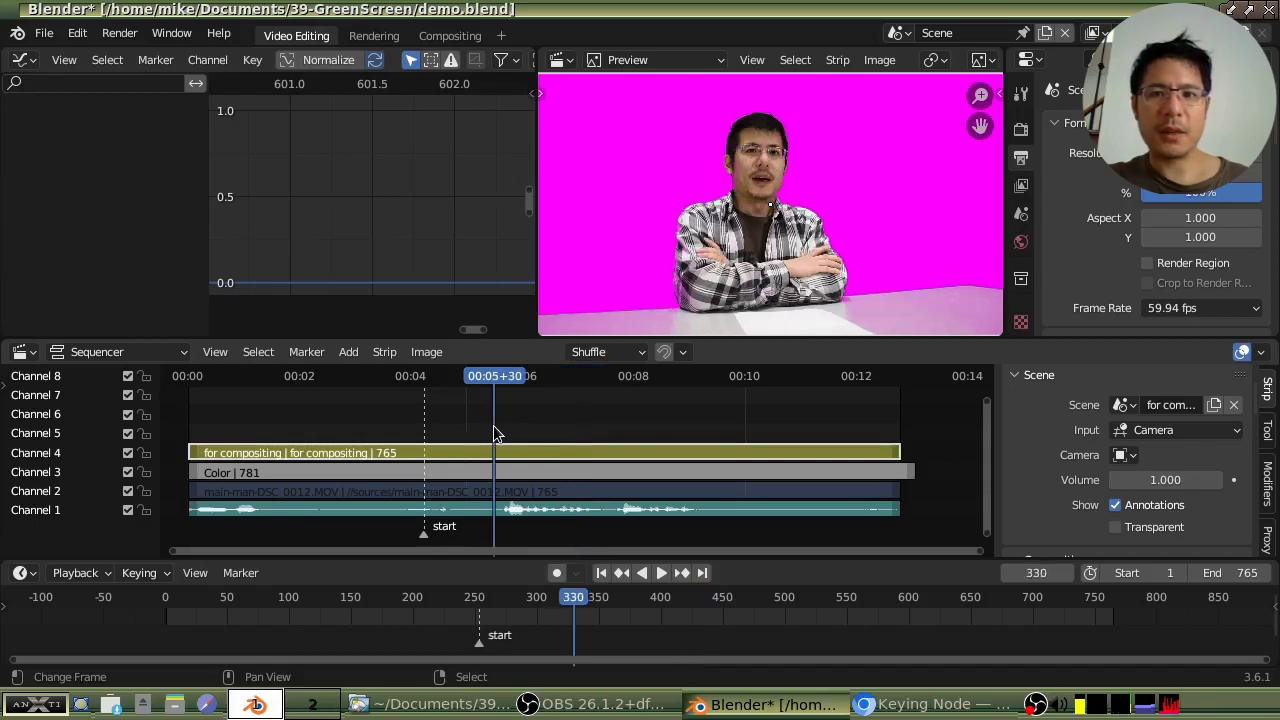
left_click(637, 433)
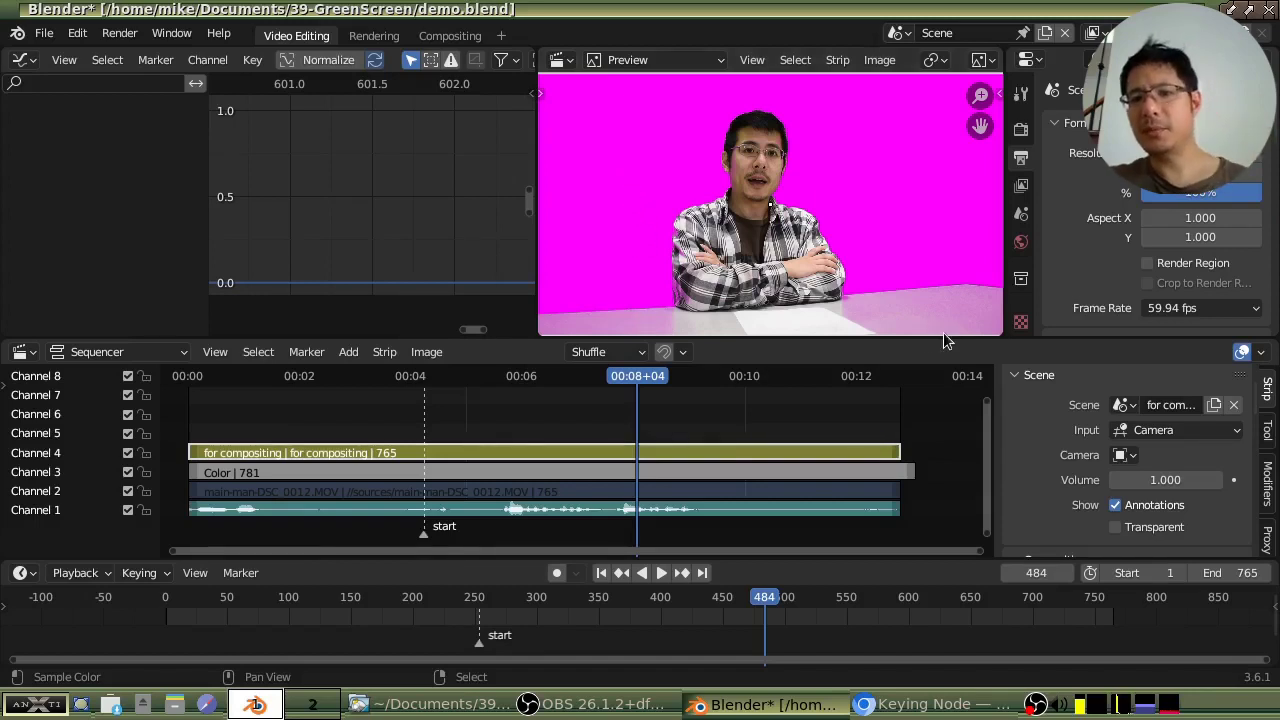
- Unmute the main-man-DSC_0012.MOV strip, move it up to channel 5 to compare with the key, and mute it again
left_click(516, 470)
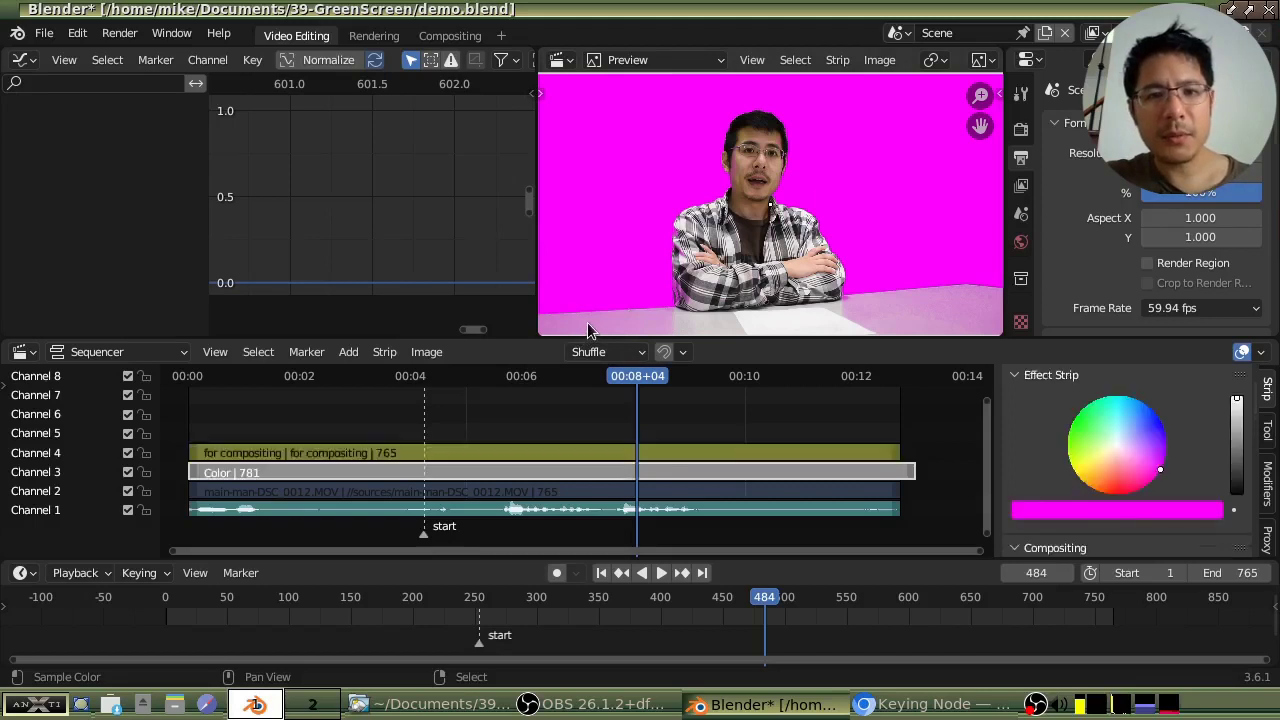
left_click(513, 493)
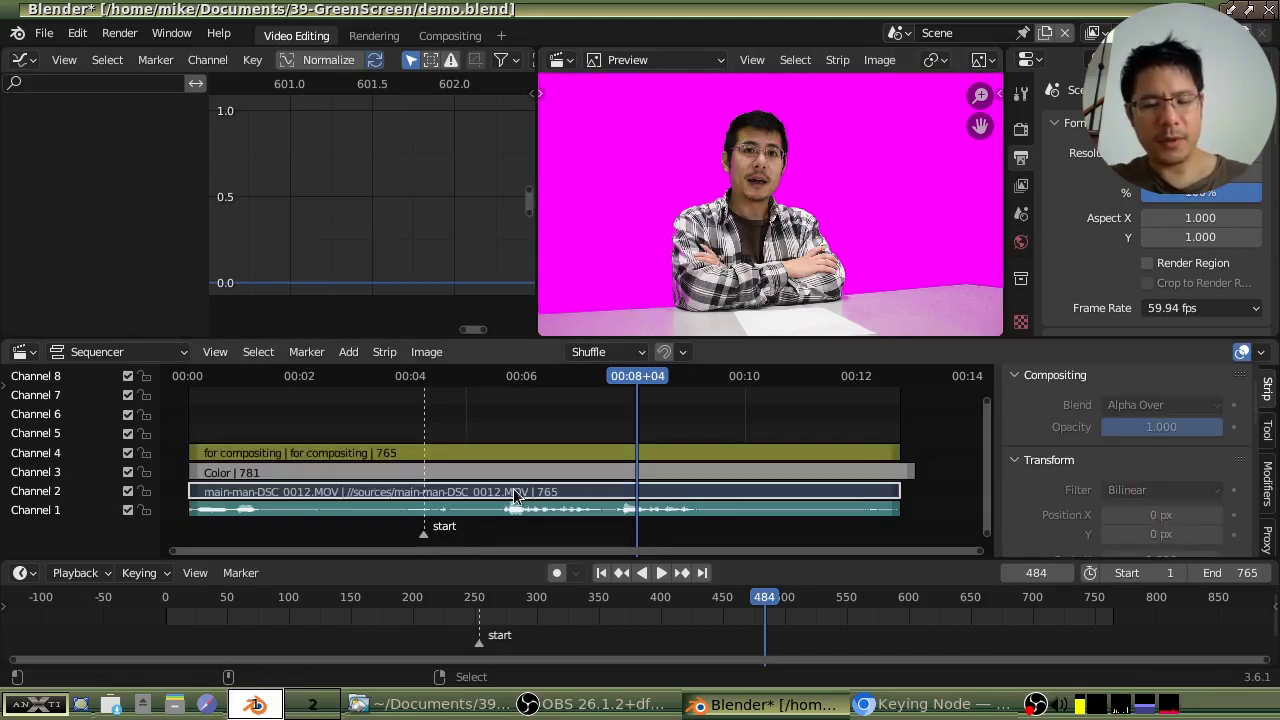
key("alt+h")
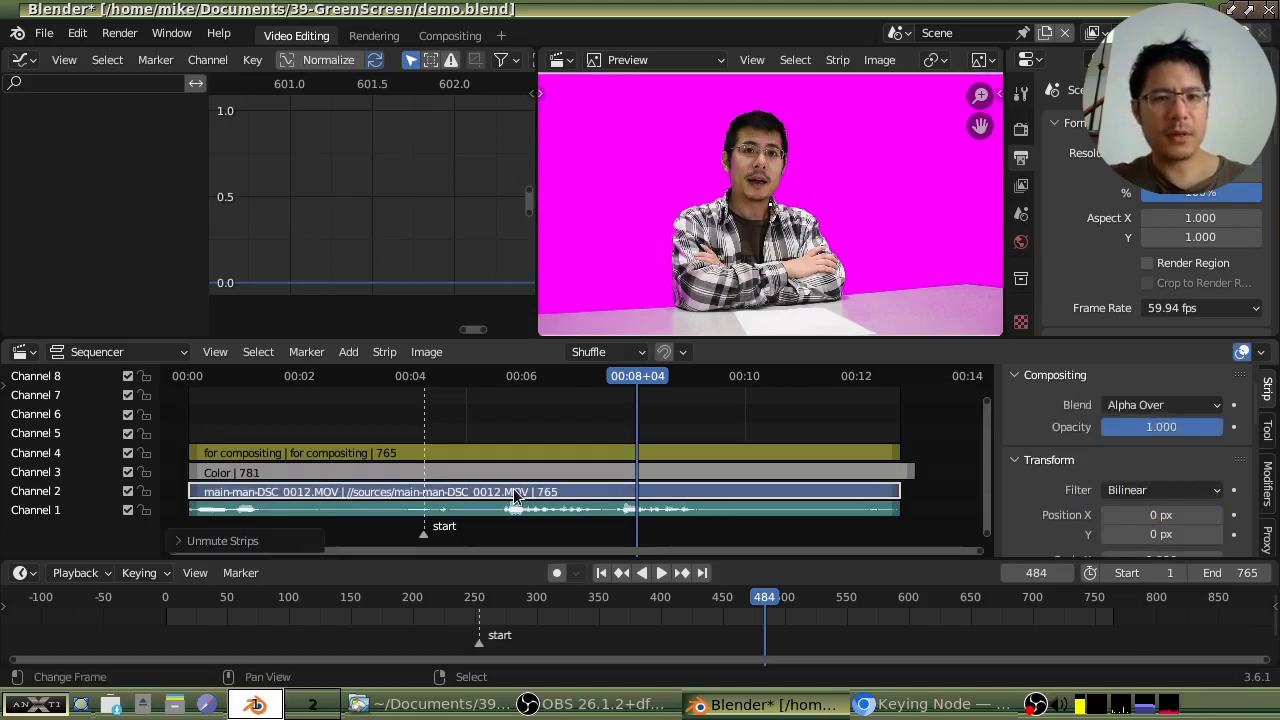
key("g")
key("y")
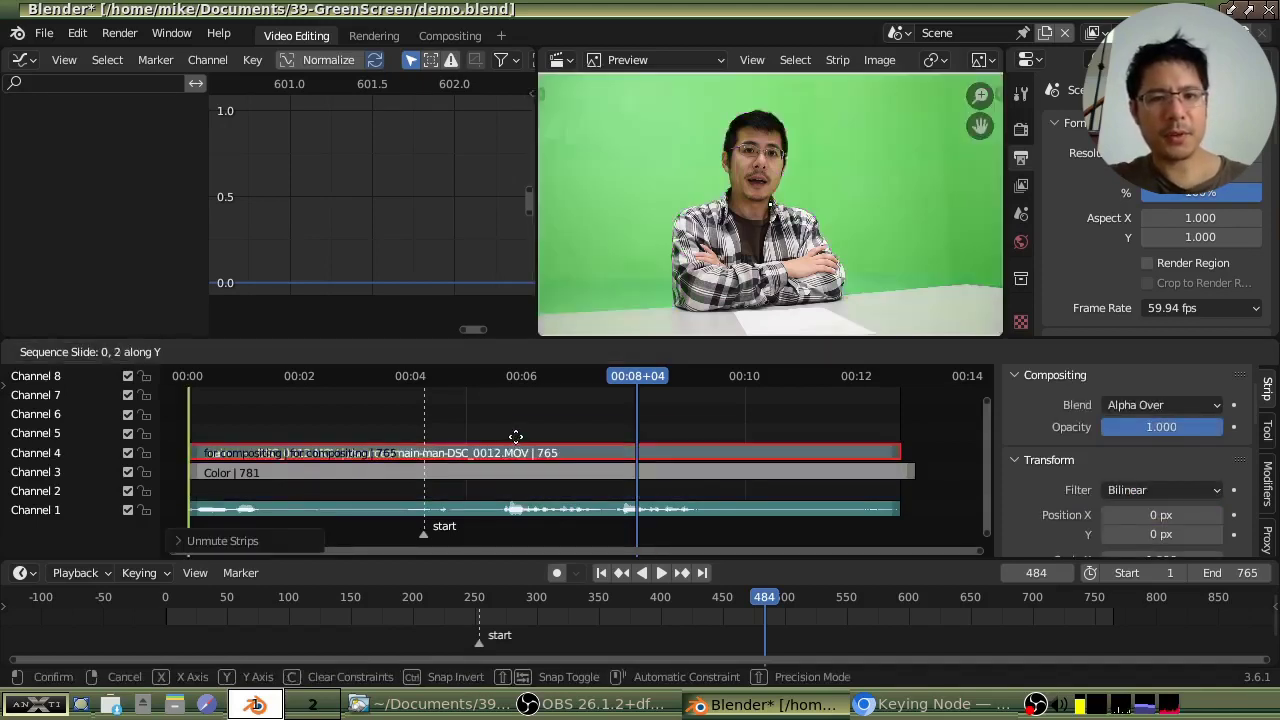
left_click(517, 433)
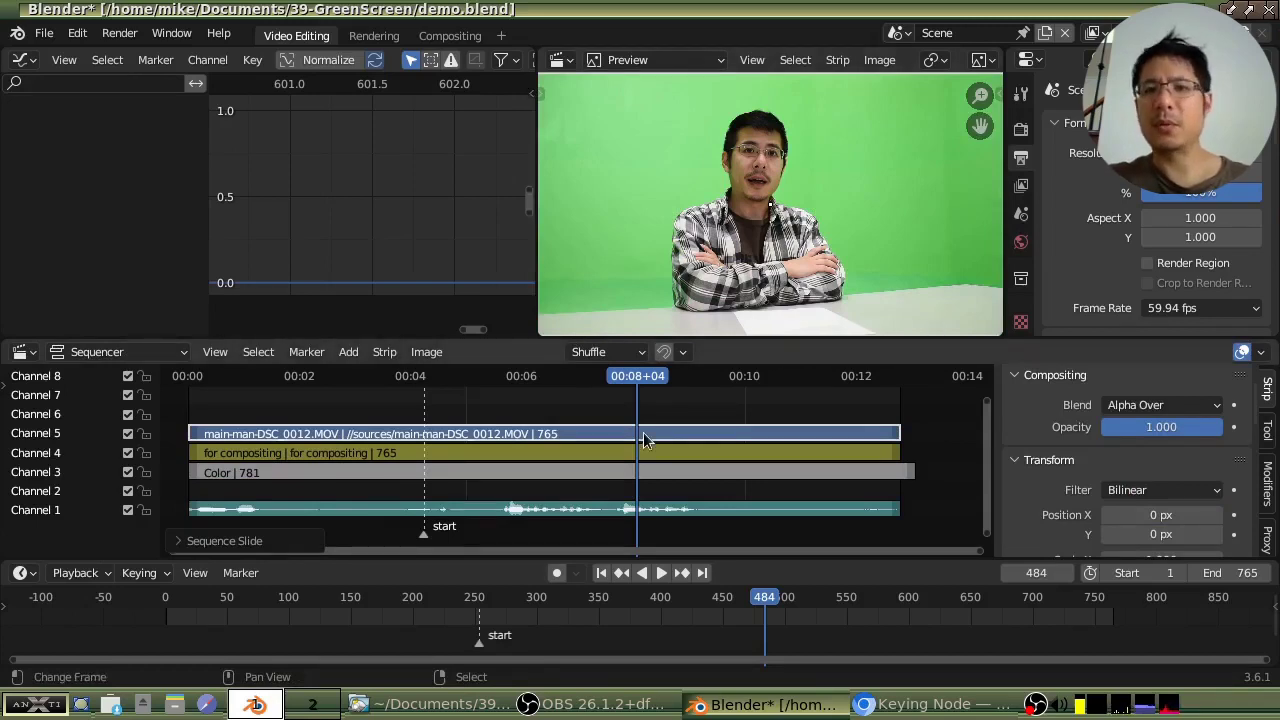
key("h")
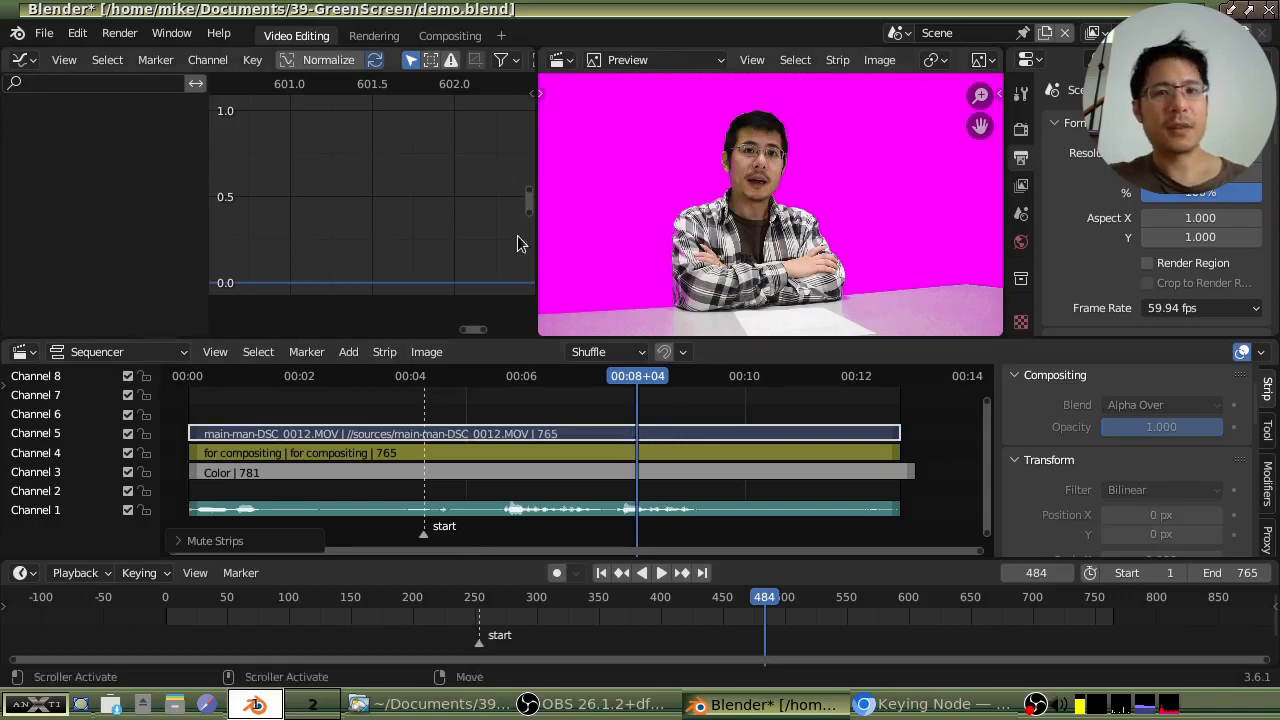
- Return to the Compositing workspace and examine the matte up close along the edge of the man's sleeve and the table
left_click(451, 36)
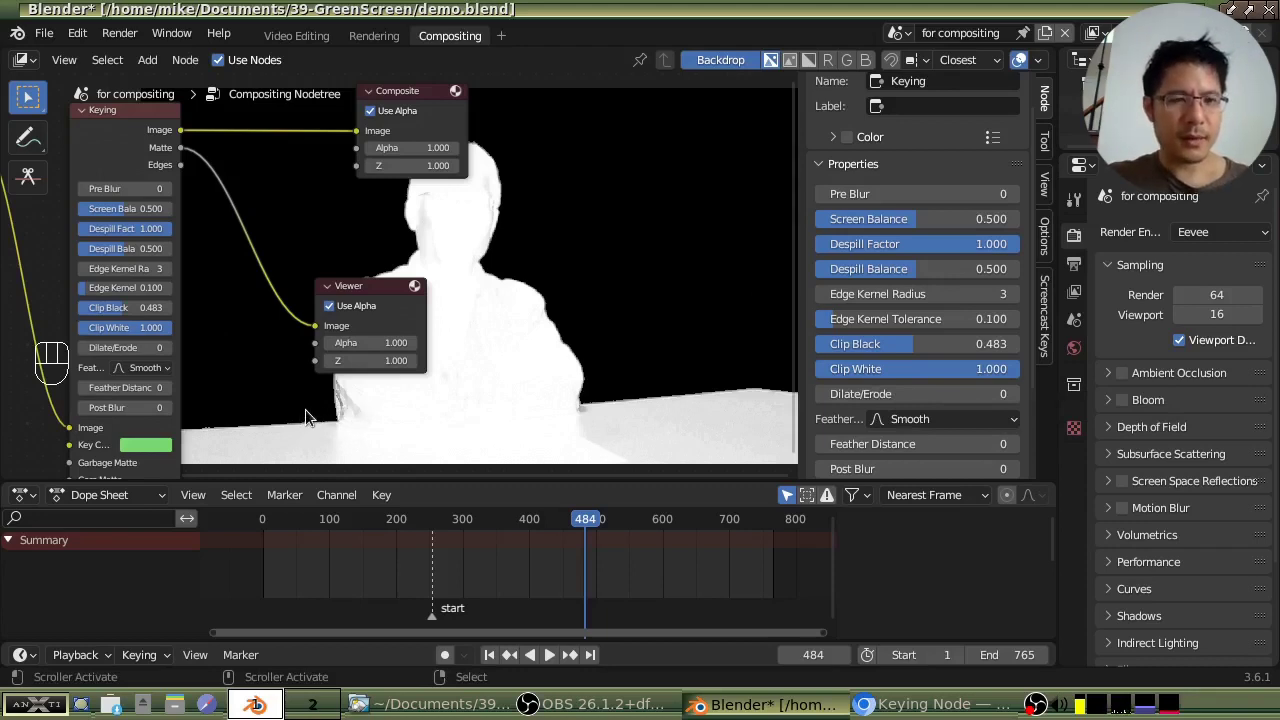
key("v")
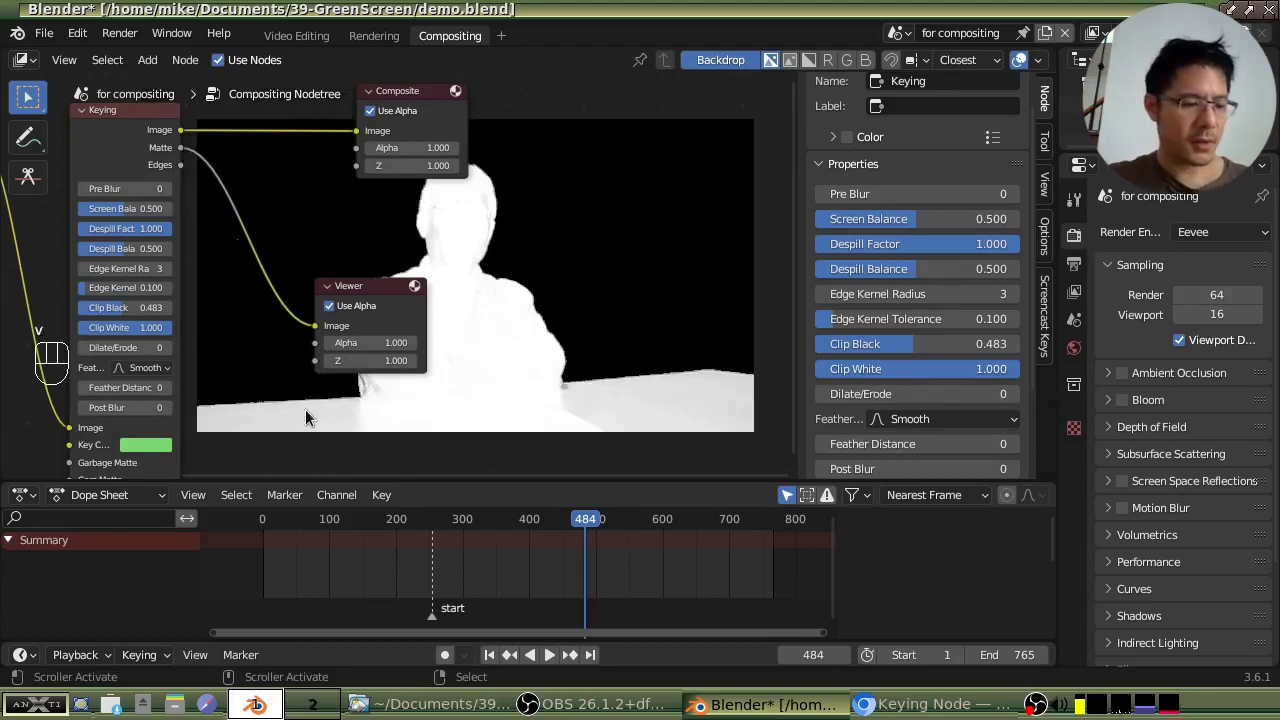
key("alt+v")
key("alt+v")
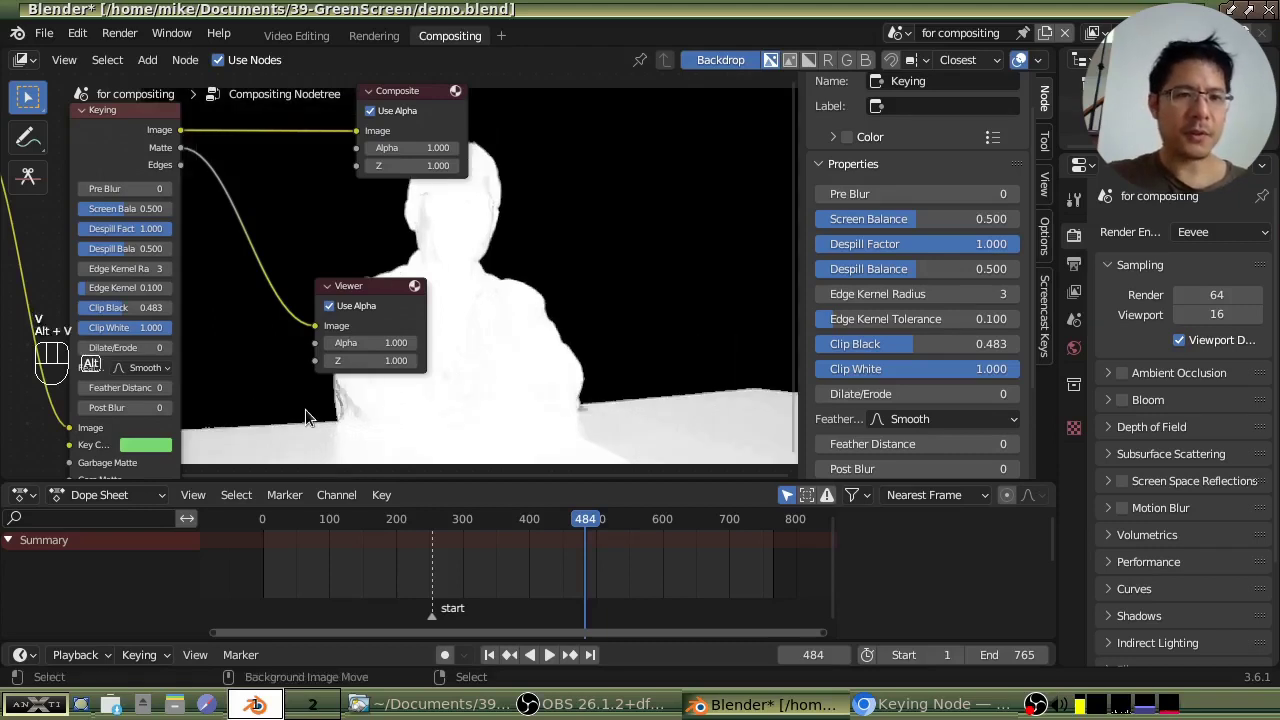
key("alt+v")
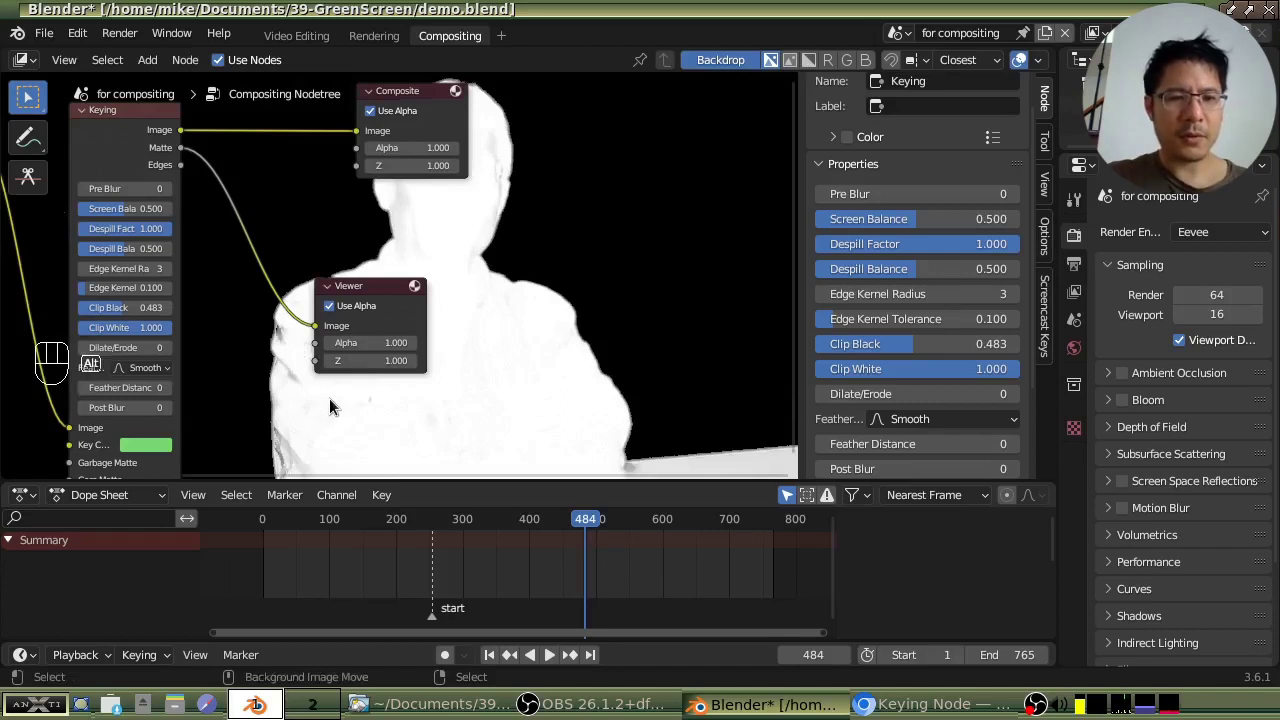
middle_click_drag(315, 413, 580, 314, "alt")
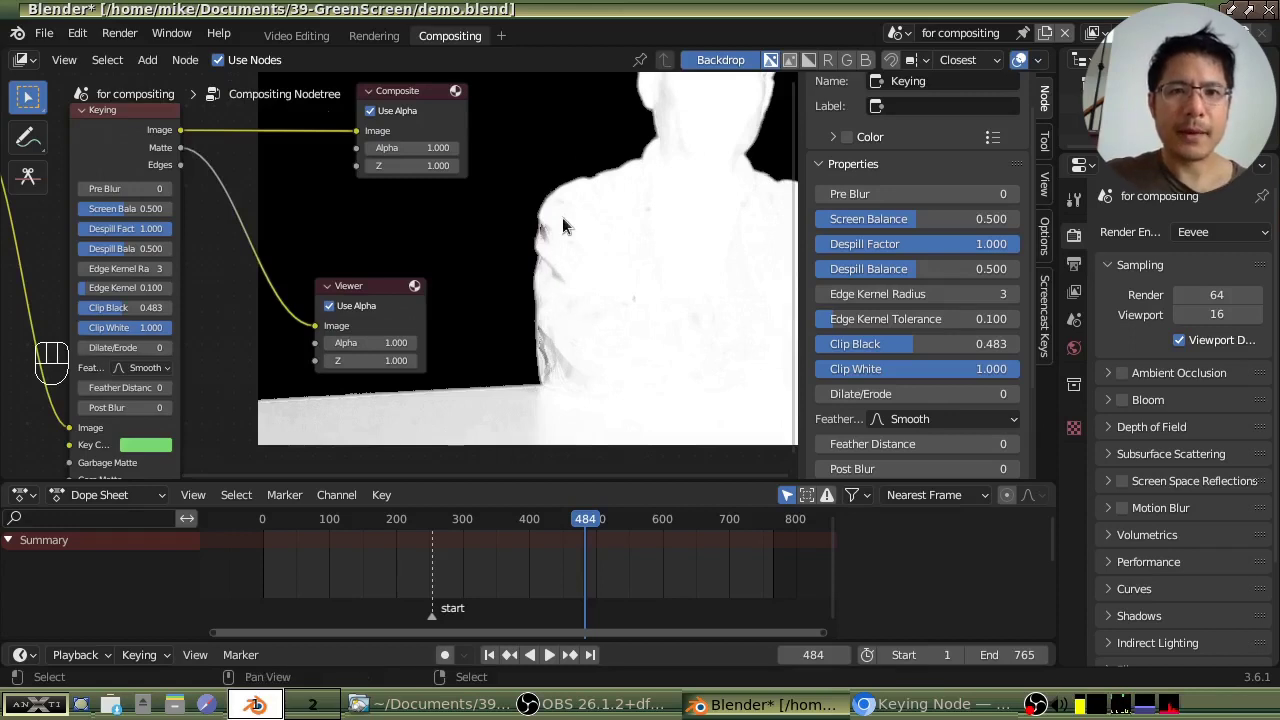
key("alt+v")
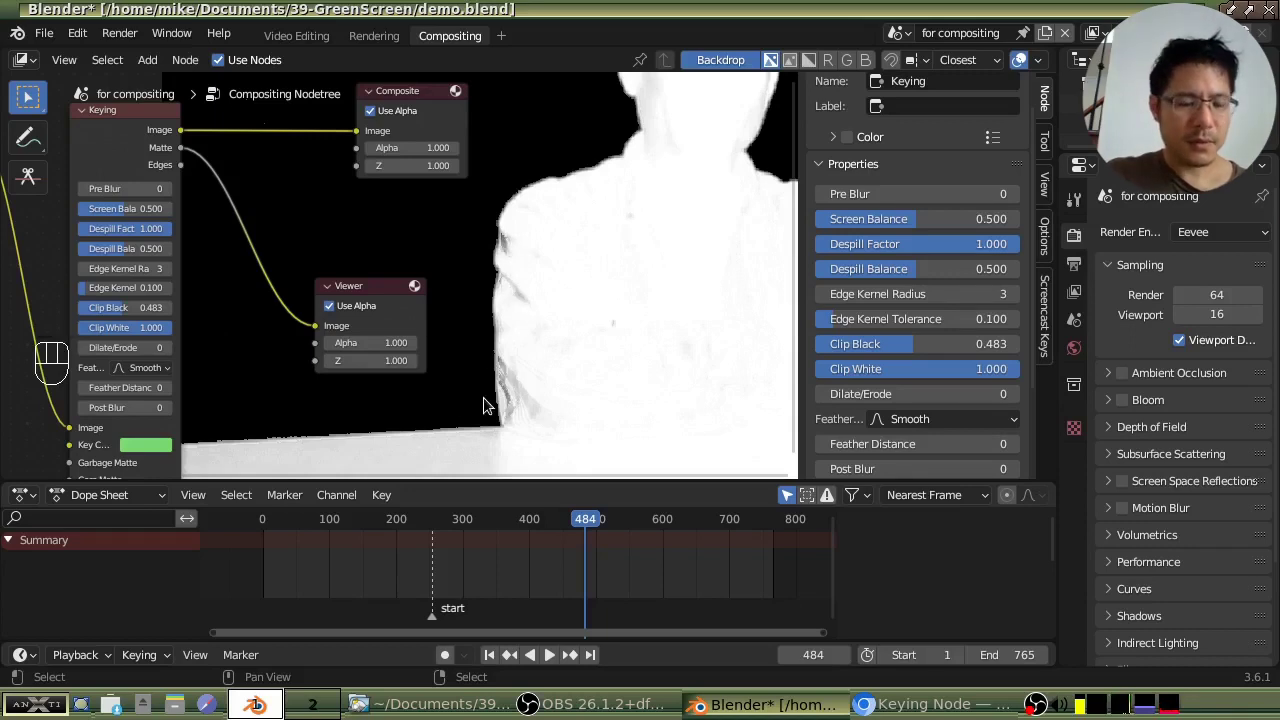
- Set the Keying node's Clip White to 0.696 to clear the remaining grey from the man's sleeve and the table
middle_click_drag(466, 417, 511, 377, "alt")
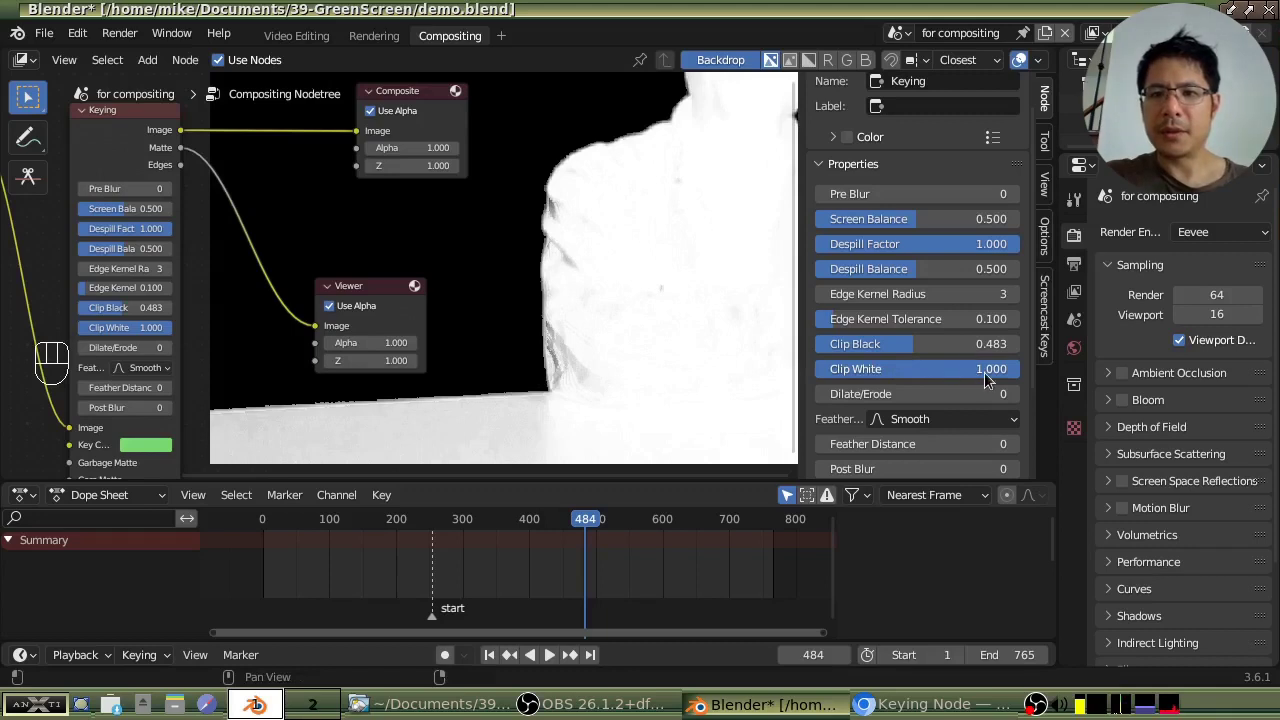
left_click_drag(993, 372, 957, 367)
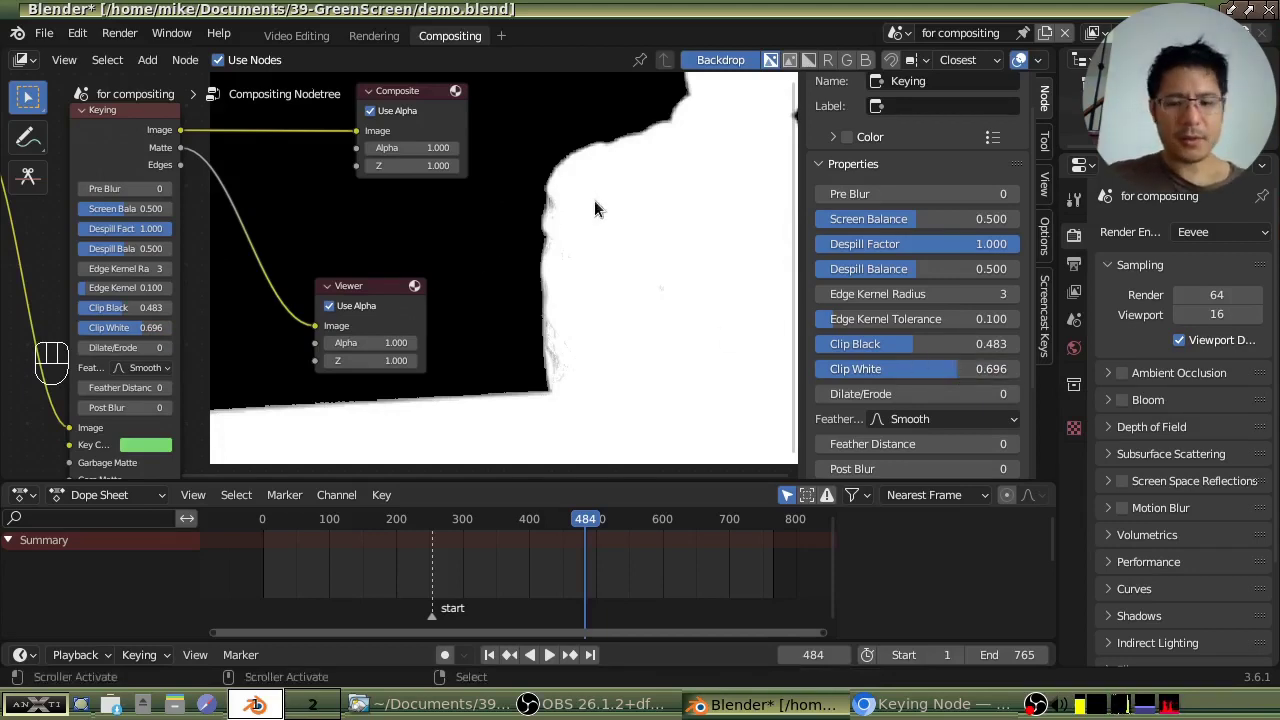
key("alt")
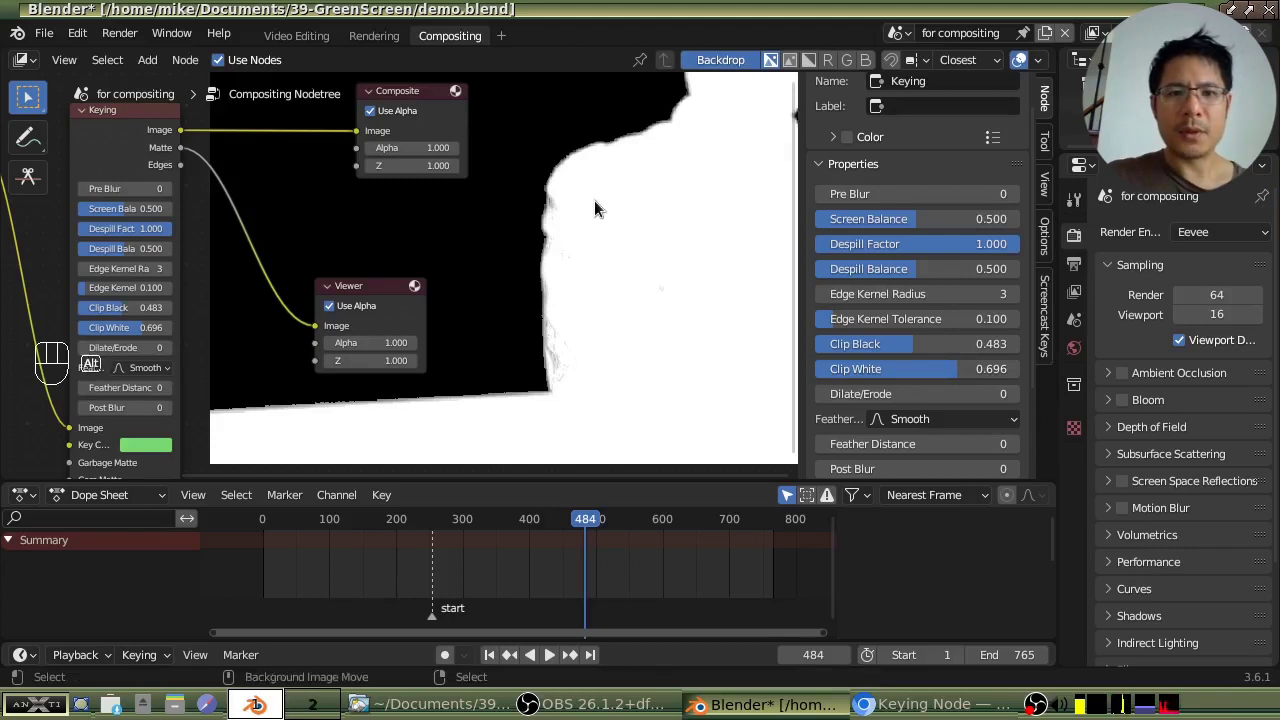
key("alt+Home")
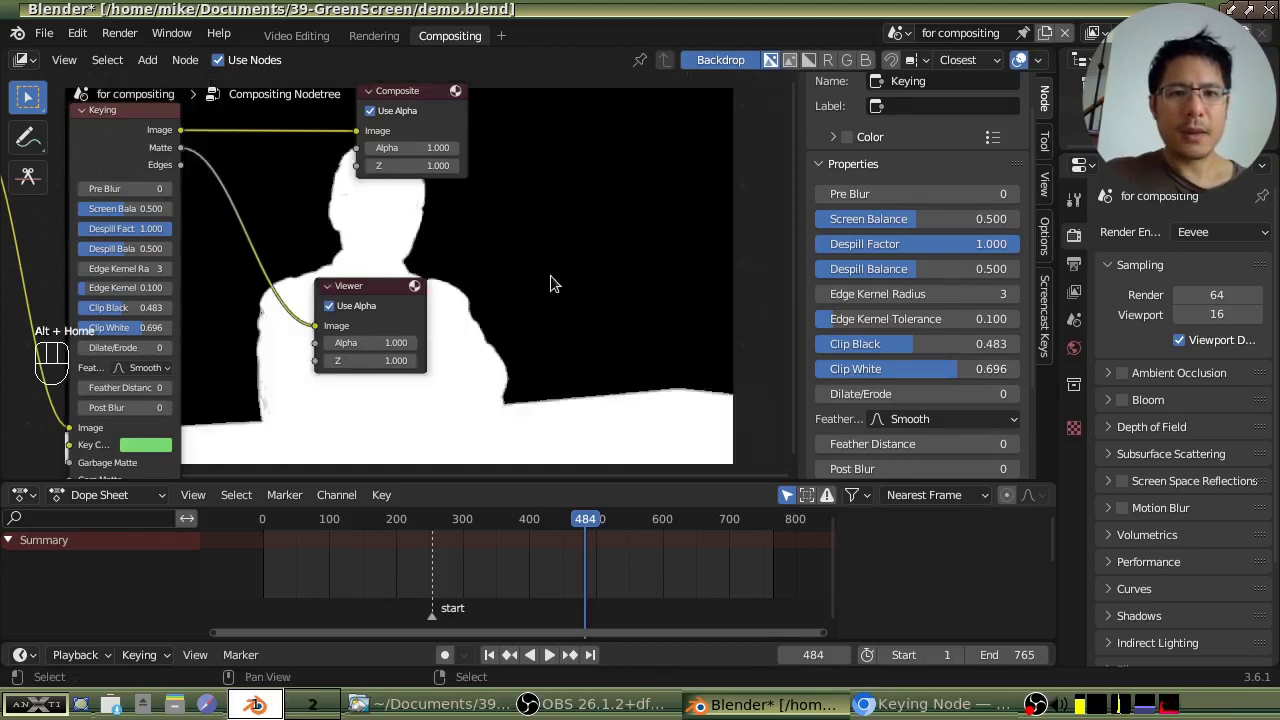
- Check the whole matte at several frames of the clip, including 356, 622 and 719
left_click(500, 587)
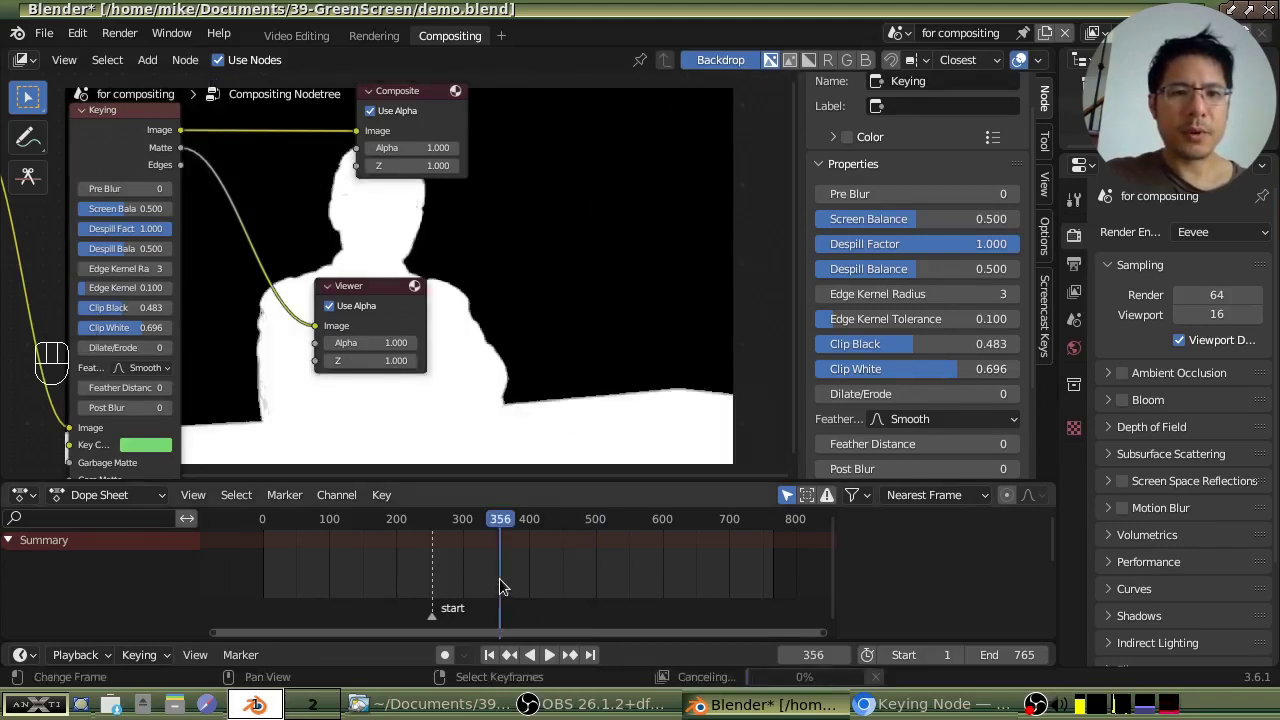
left_click(577, 580)
left_click(676, 568)
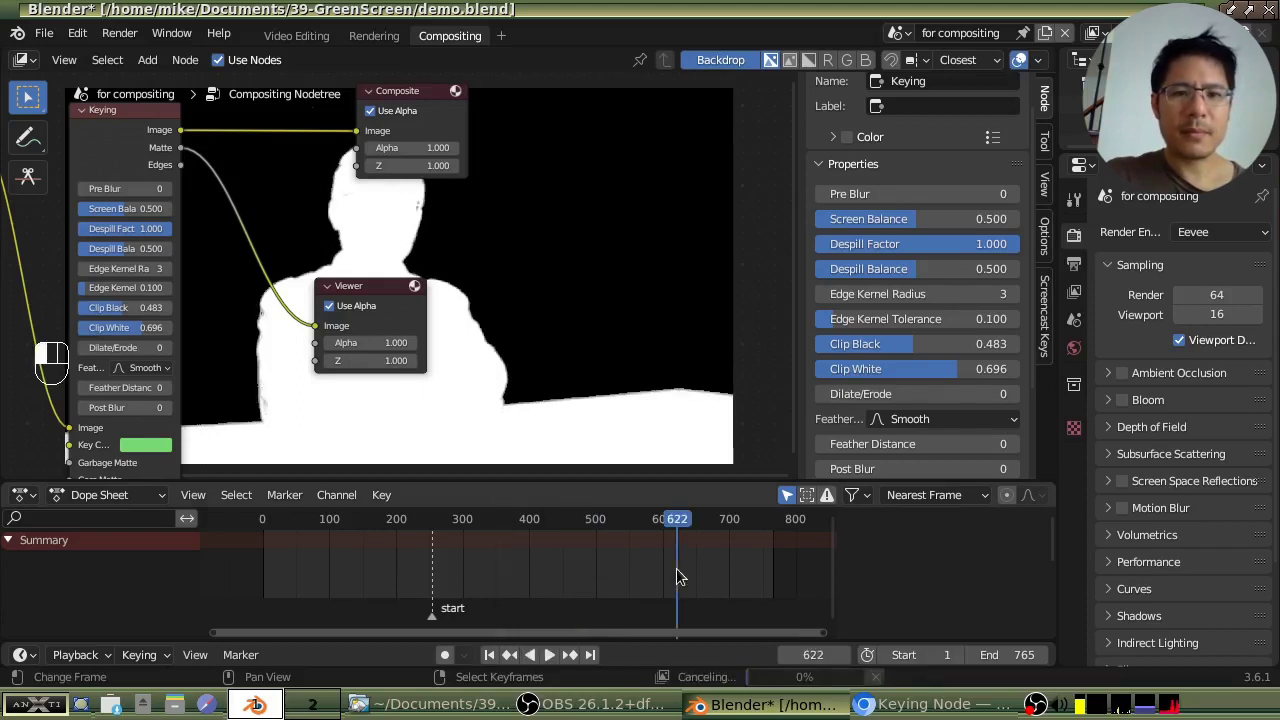
left_click(741, 568)
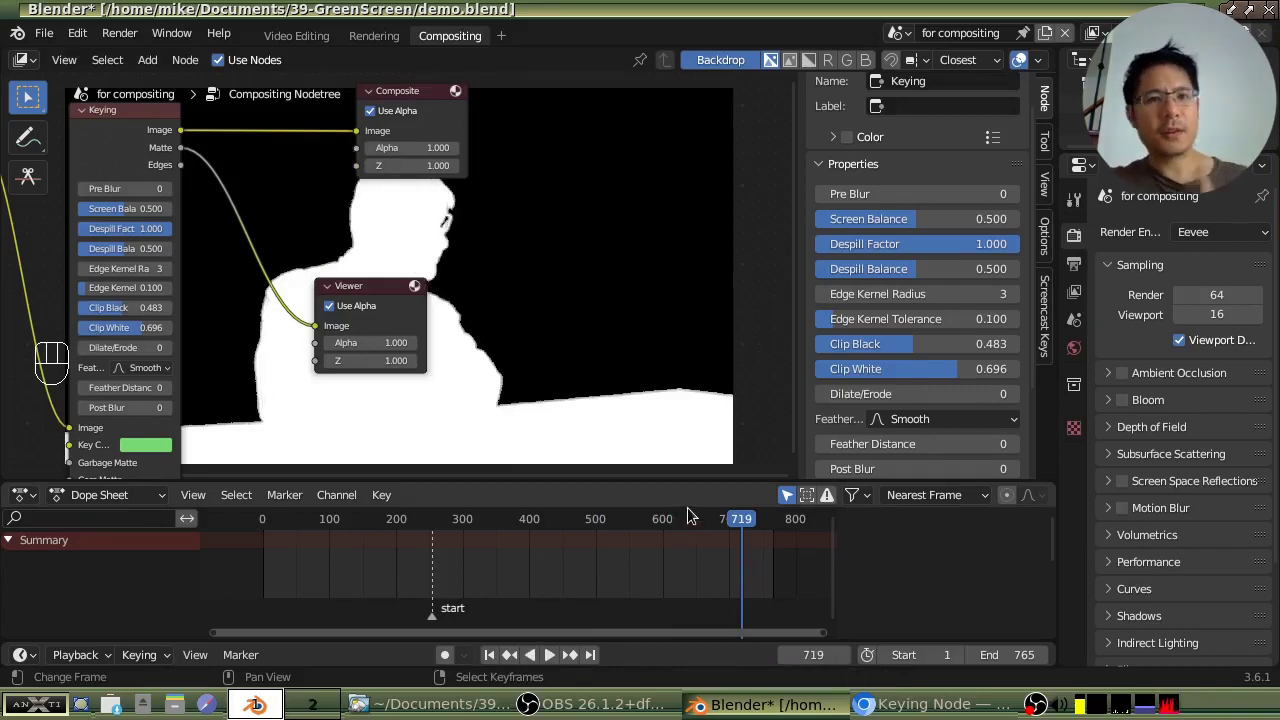
- Switch to the Video Editing workspace and inspect the keyed footage over magenta at several frames, including 454, 340, 539 and 641
left_click(298, 40)
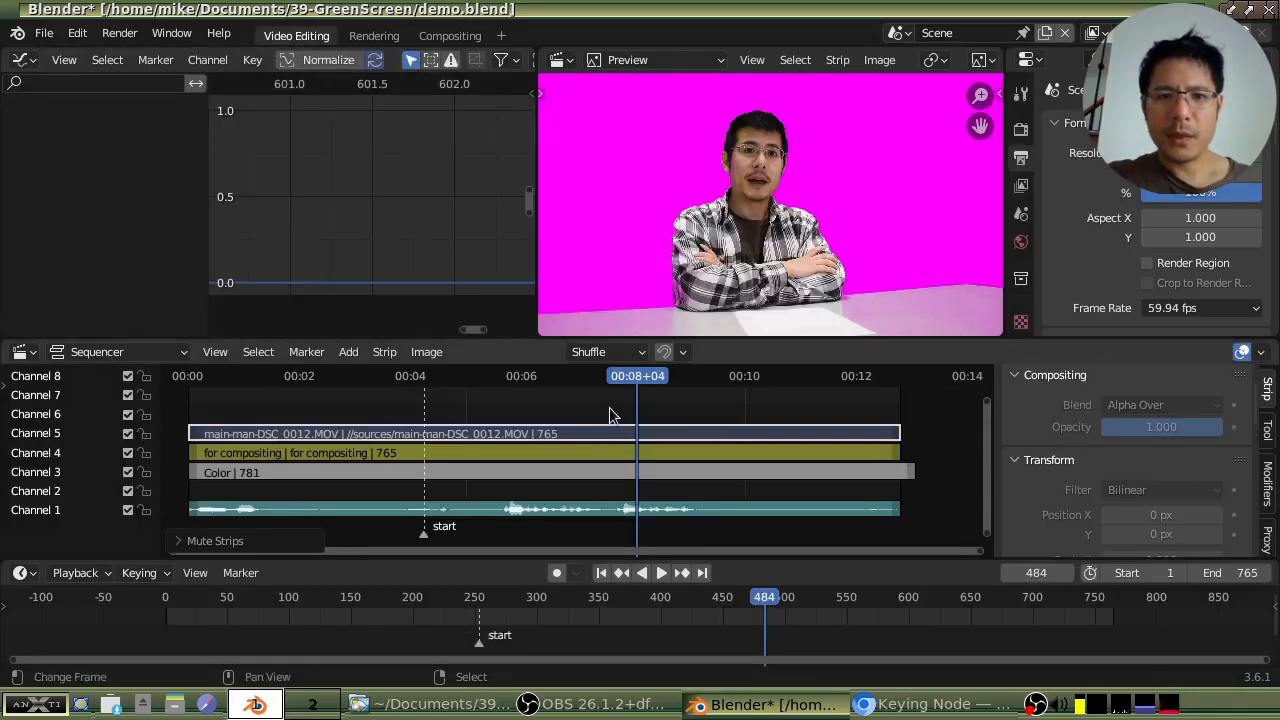
left_click(609, 408)
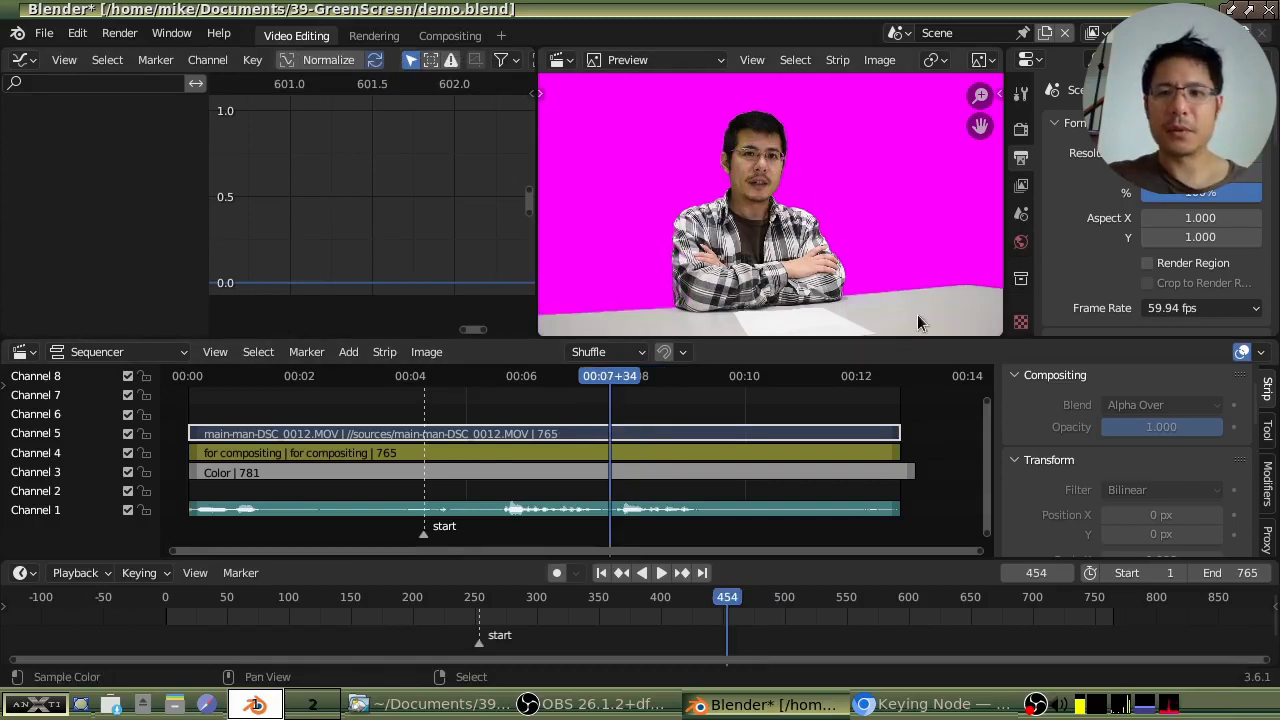
left_click(503, 405)
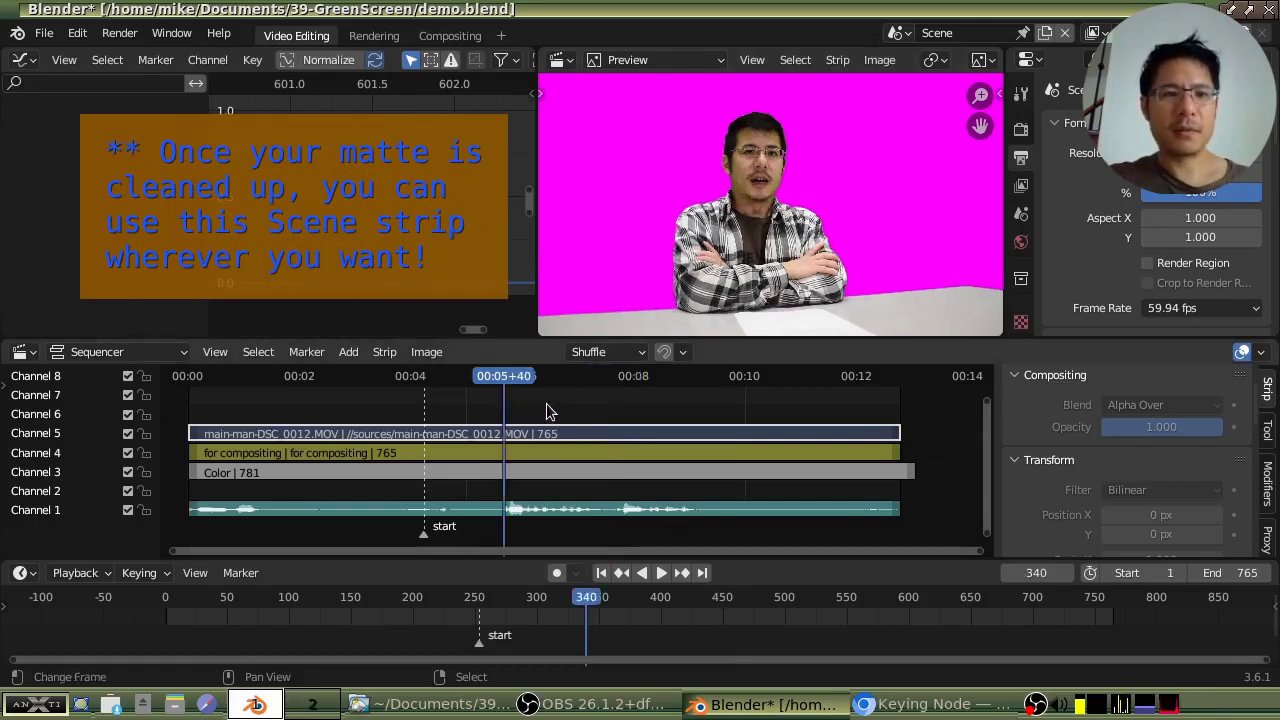
left_click(688, 400)
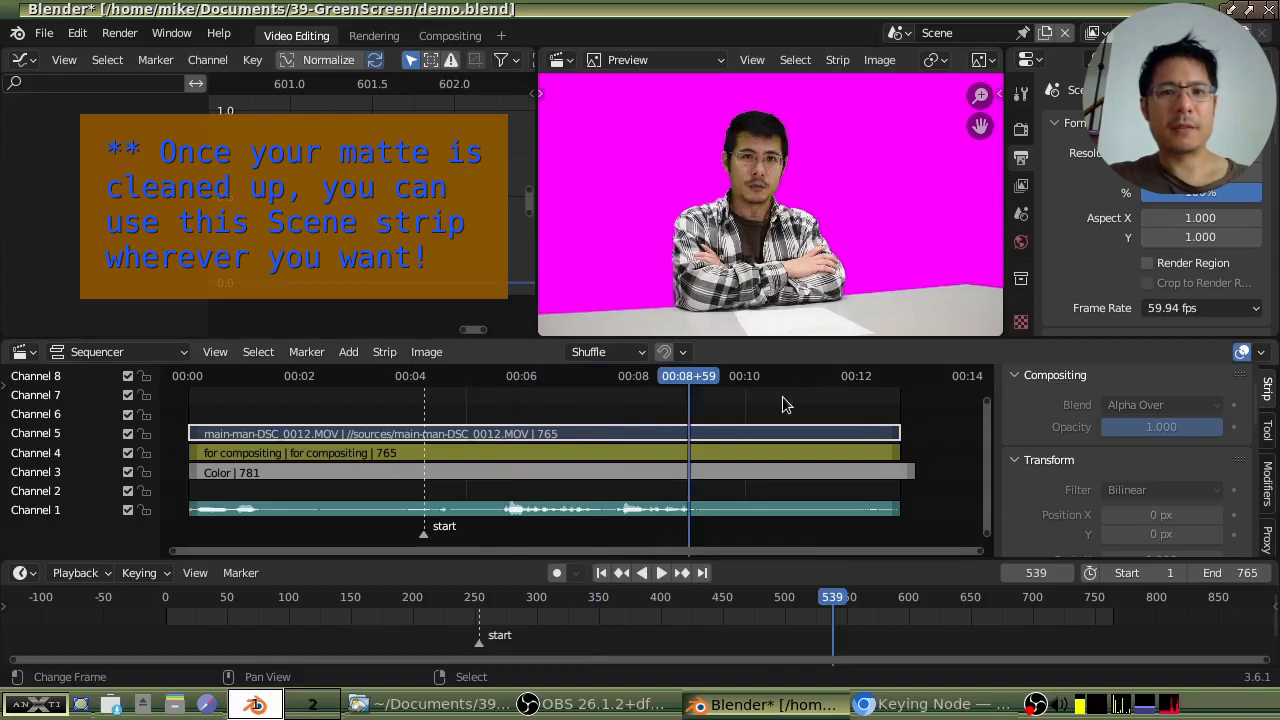
left_click(783, 405)
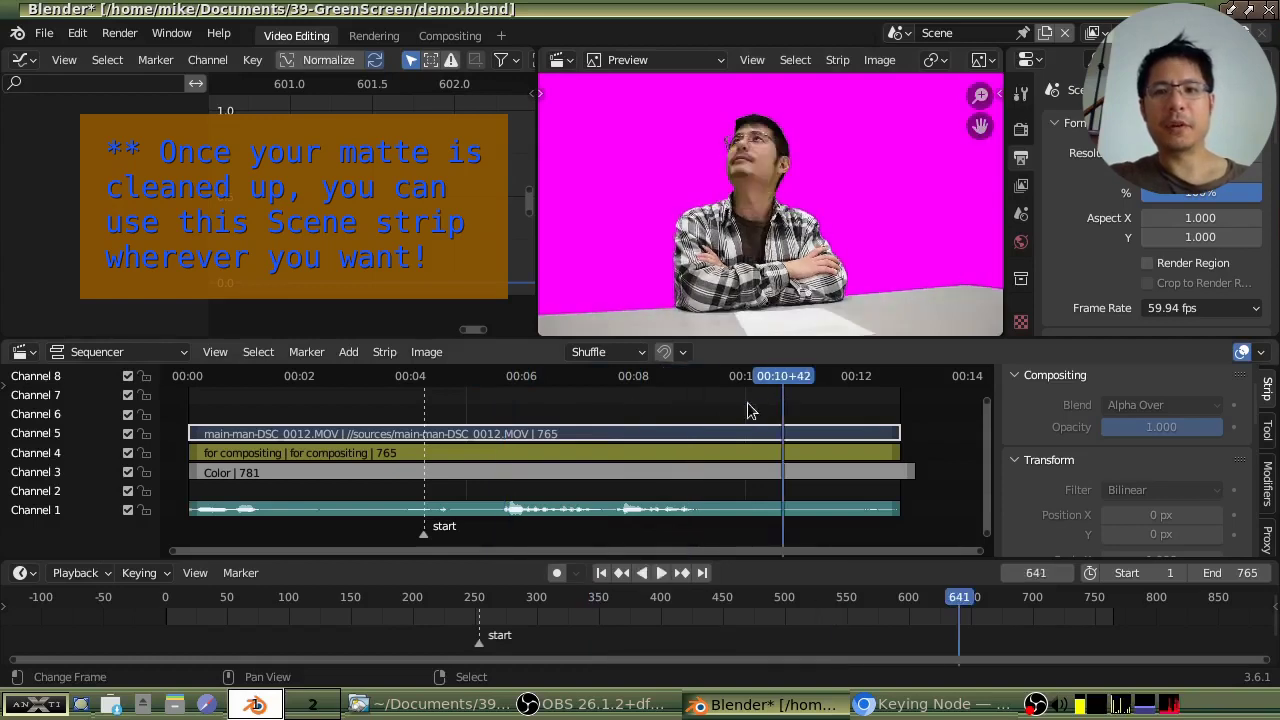
left_click(541, 410)
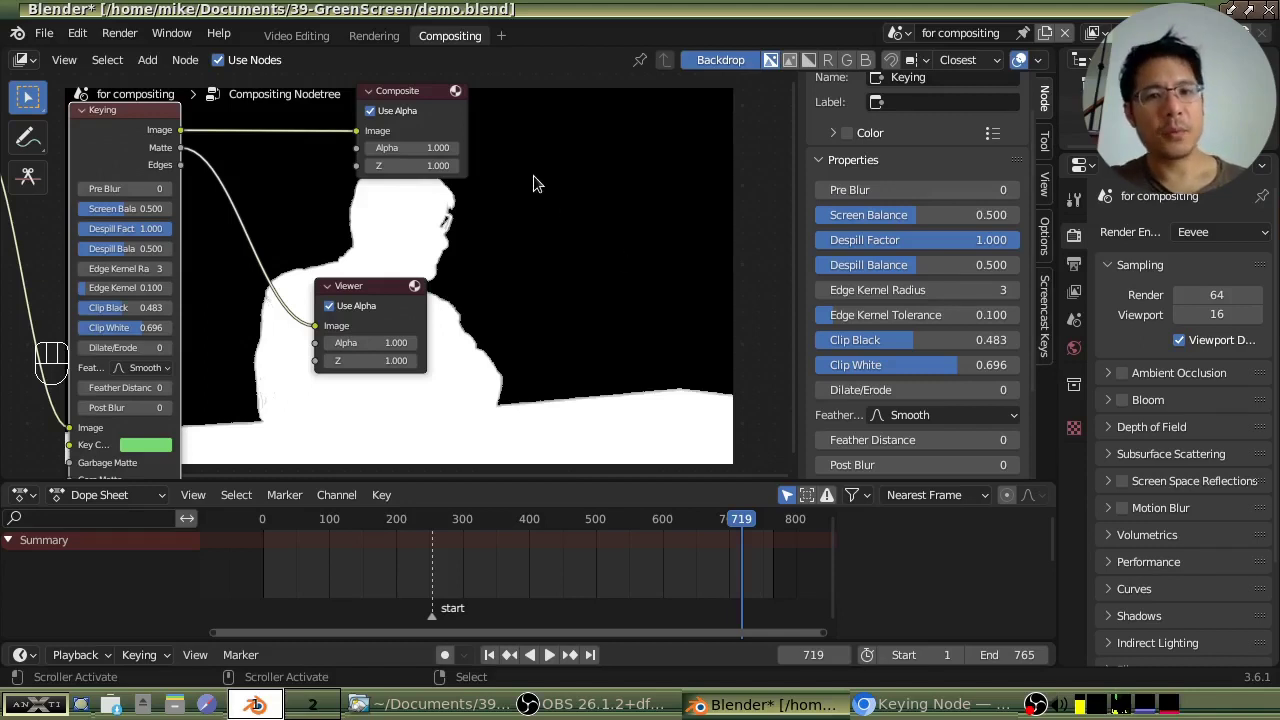
- Return to the Compositing workspace, look through the available Matte nodes, and examine the Keying node's Garbage Matte and Core Matte inputs
key("shift+a")
mouse_move(530, 223)
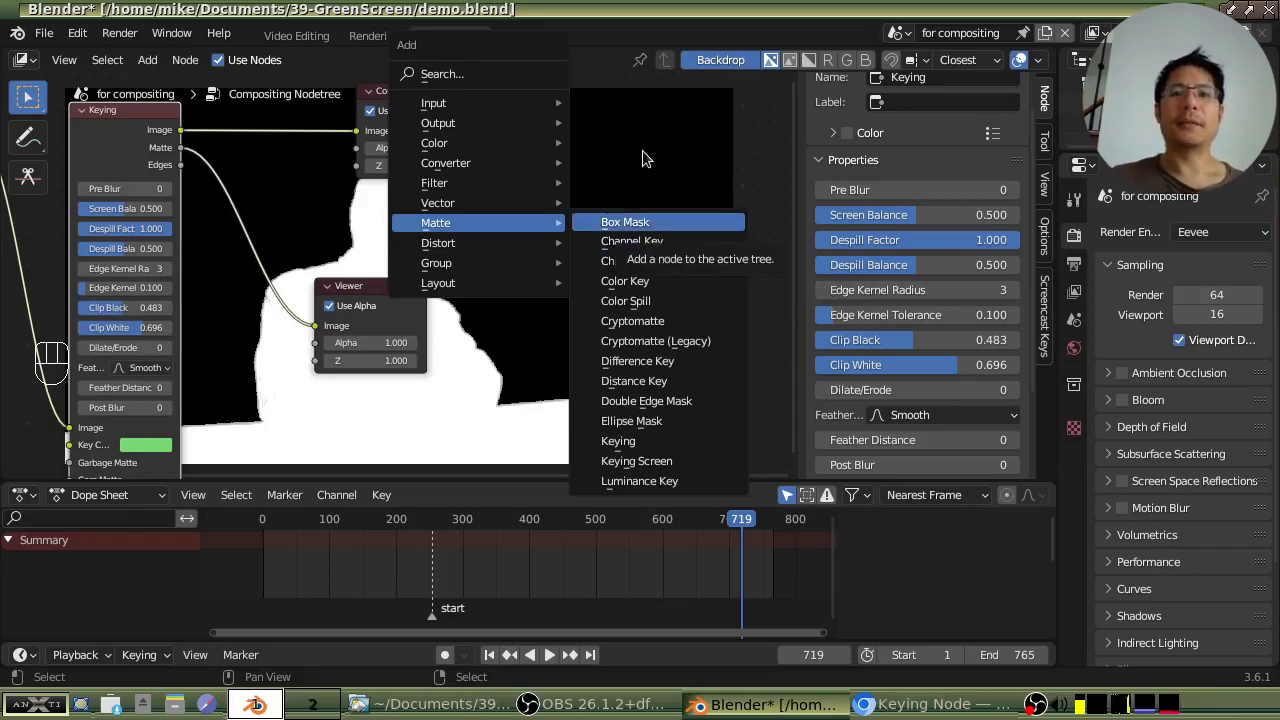
scroll(878, 197, "down", 4)
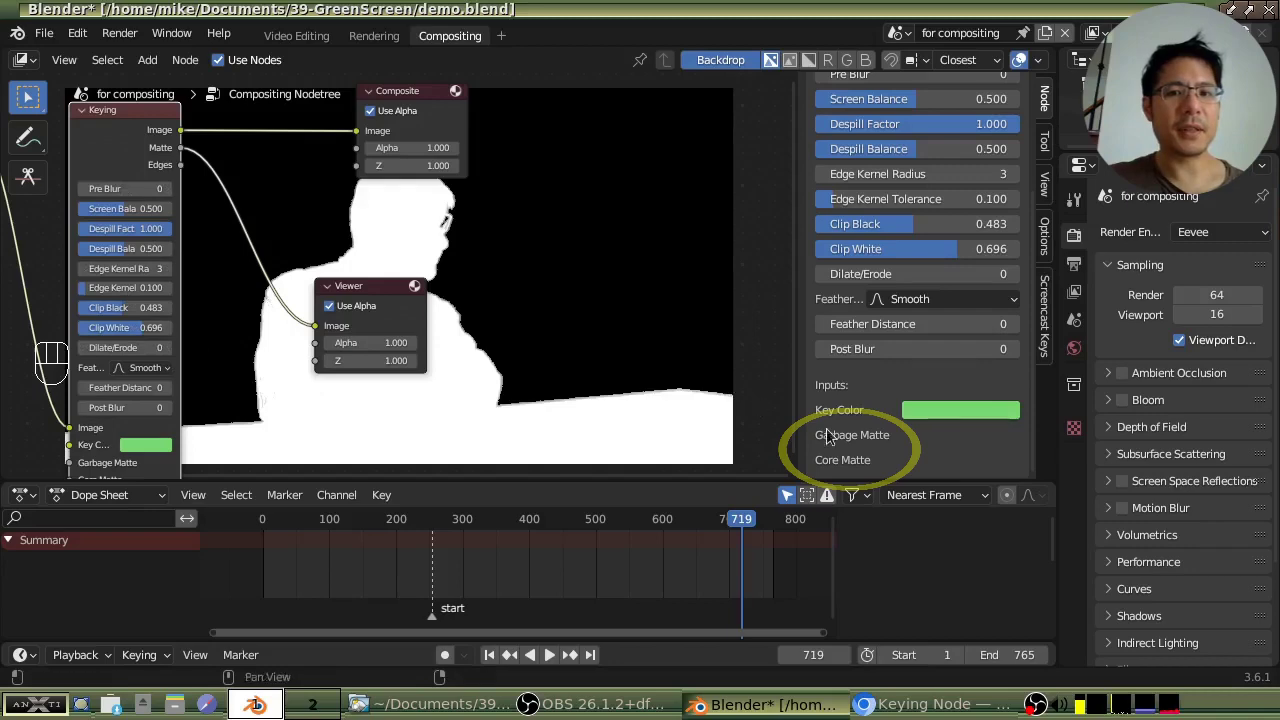
middle_click_drag(352, 418, 410, 318)
scroll(410, 318, "up", 3)
scroll(410, 318, "up", 1)
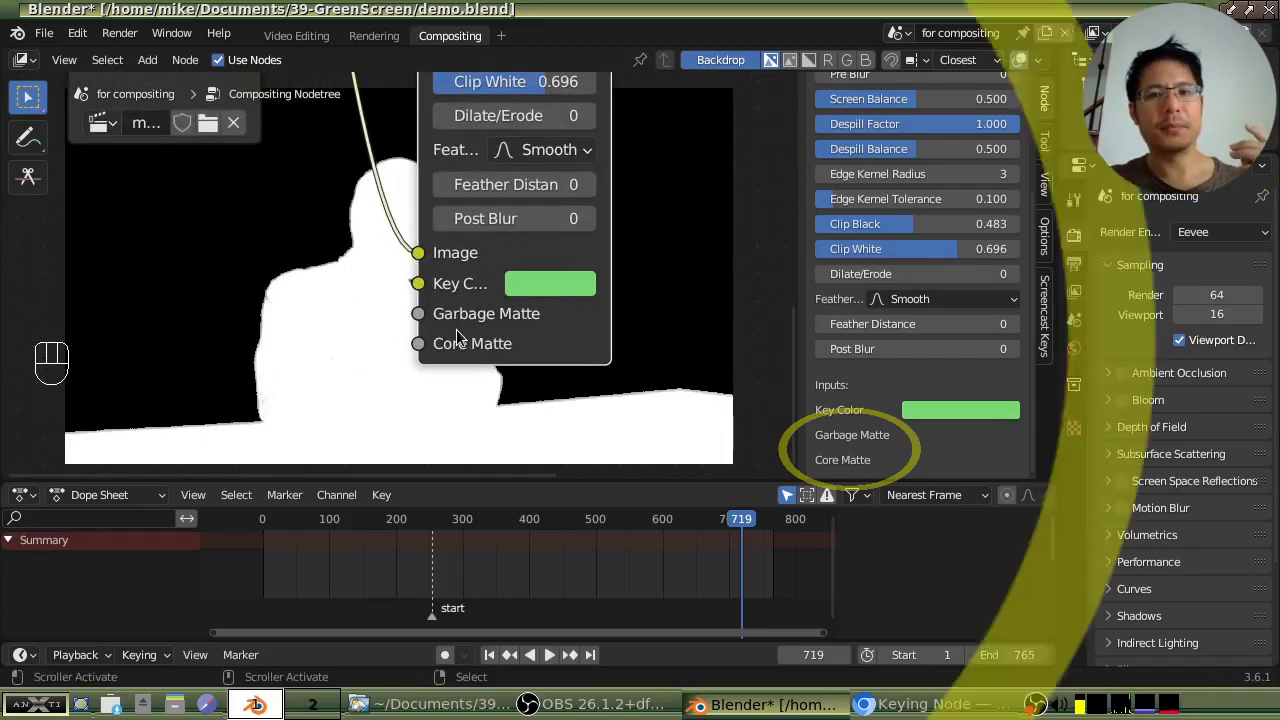